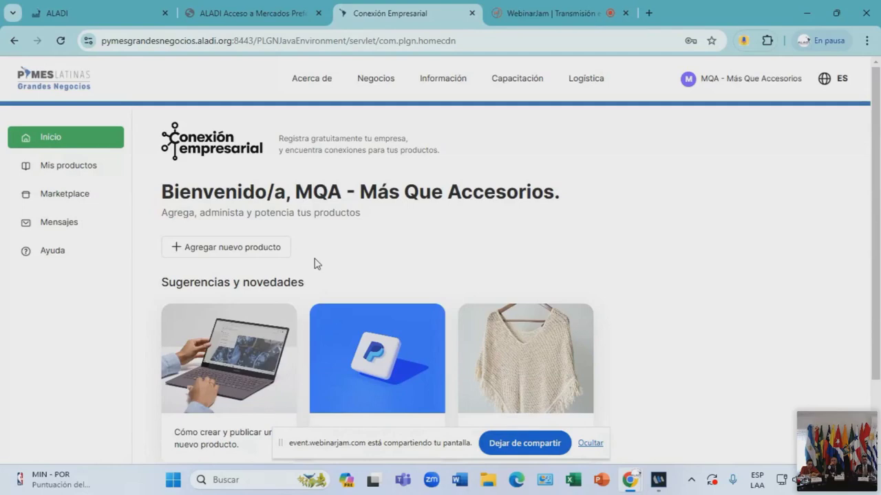
# Start a new goods offer and assign it the commercial nomenclature 080440 - Aguacates (paltas), found by searching for "palta".
pyautogui.click(260, 256)
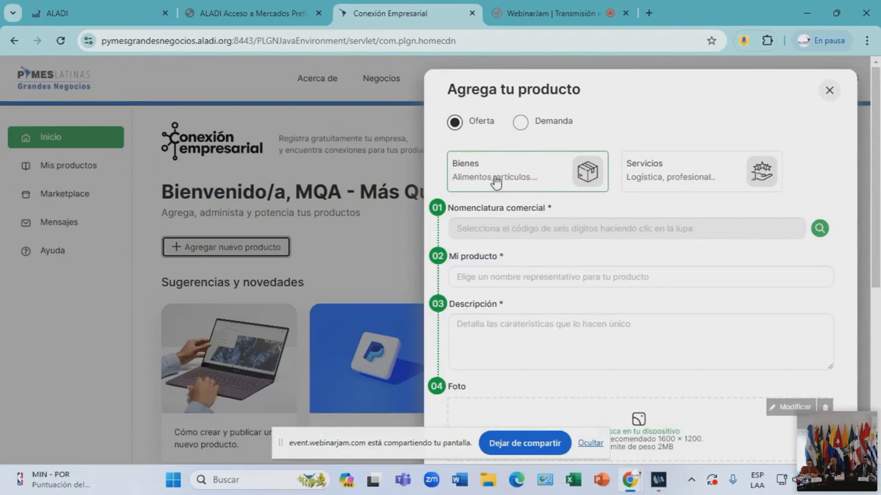
pyautogui.click(513, 233)
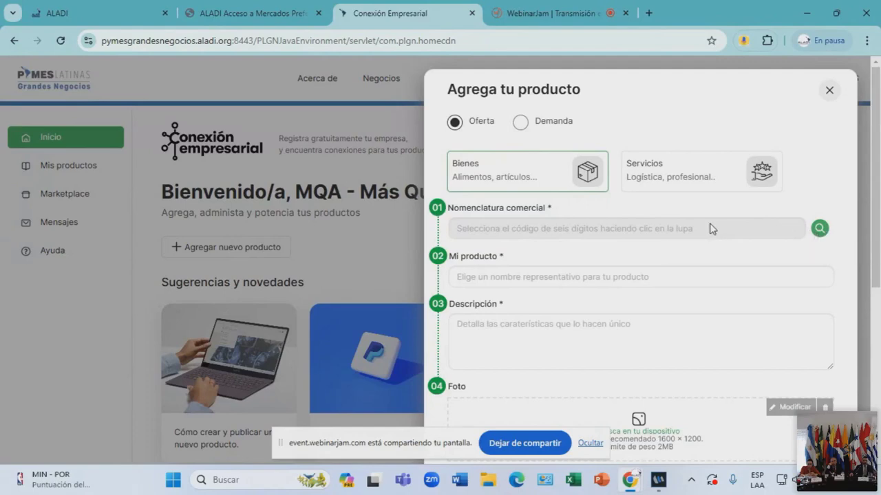
pyautogui.click(823, 229)
pyautogui.click(196, 182)
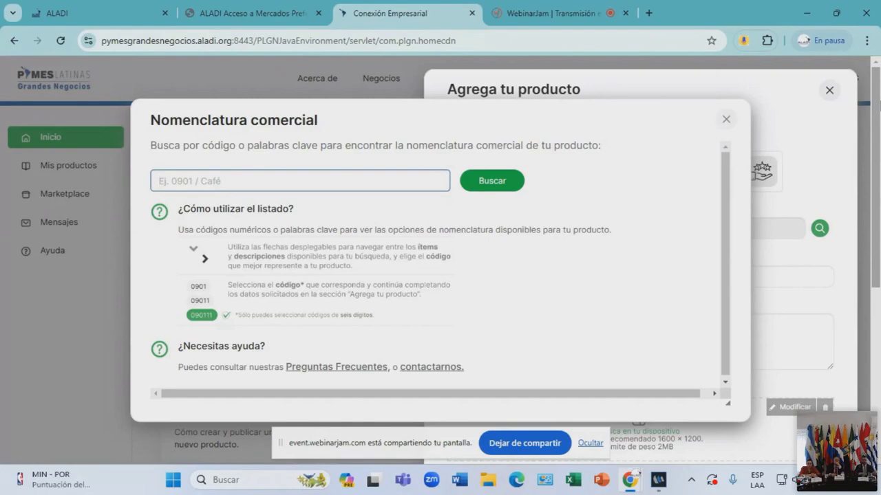
pyautogui.write('palta')
pyautogui.click(490, 185)
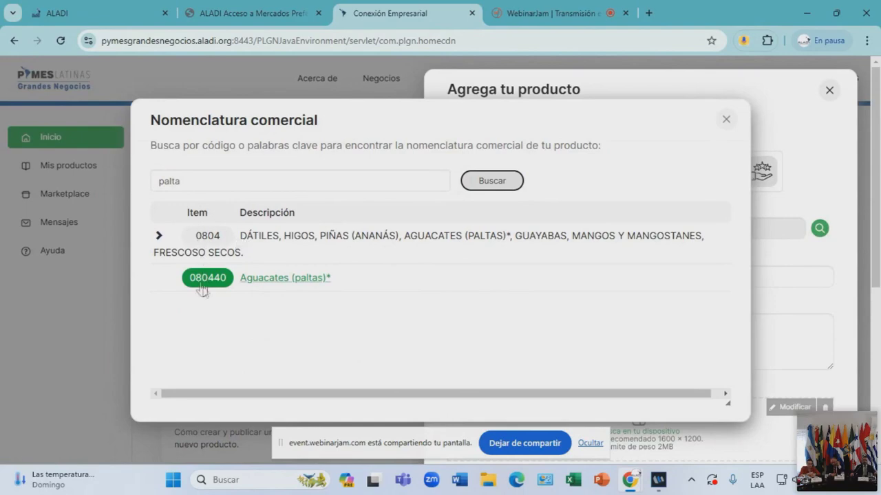
pyautogui.click(316, 283)
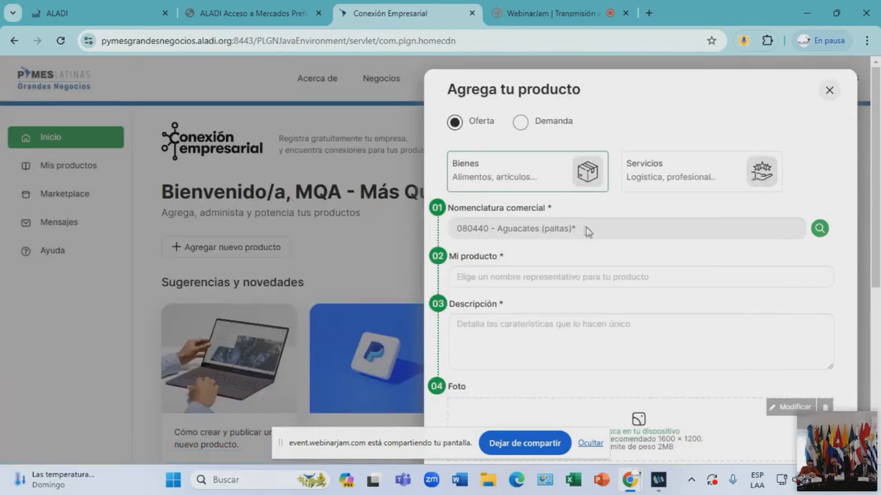
# Search the commercial nomenclature for "cafe" and examine the codes and descriptions listed for coffee products.
pyautogui.click(818, 234)
pyautogui.click(282, 178)
pyautogui.write('cafe')
pyautogui.click(474, 180)
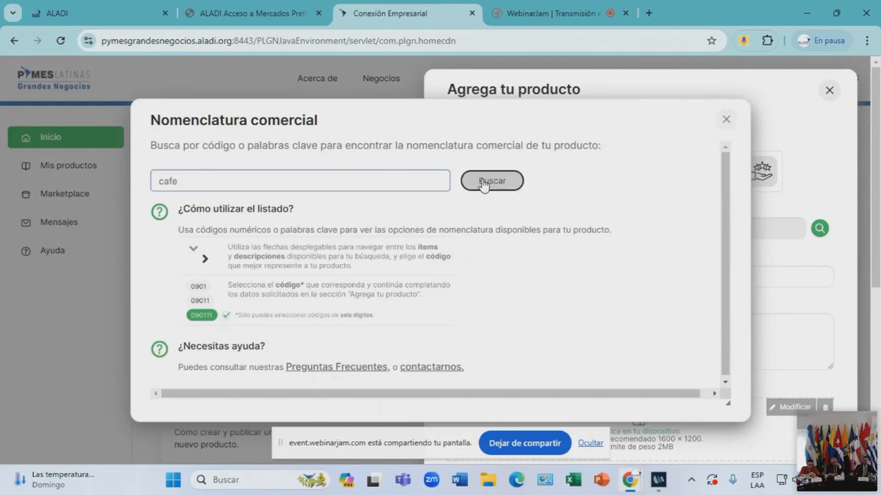
pyautogui.scroll(-5, 268, 258)
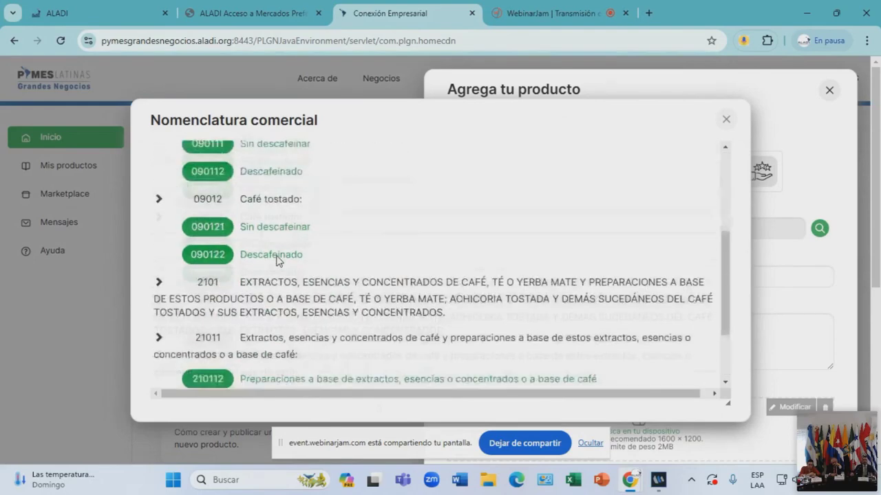
pyautogui.scroll(5, 278, 260)
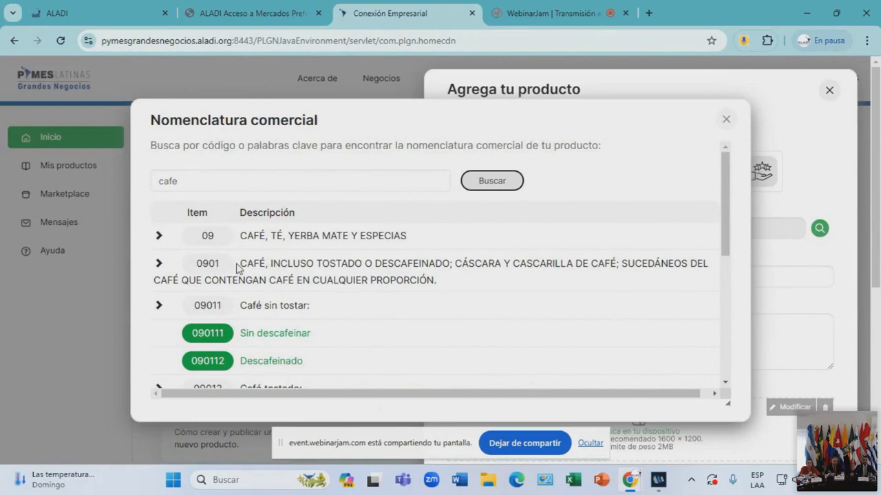
pyautogui.scroll(-2, 237, 271)
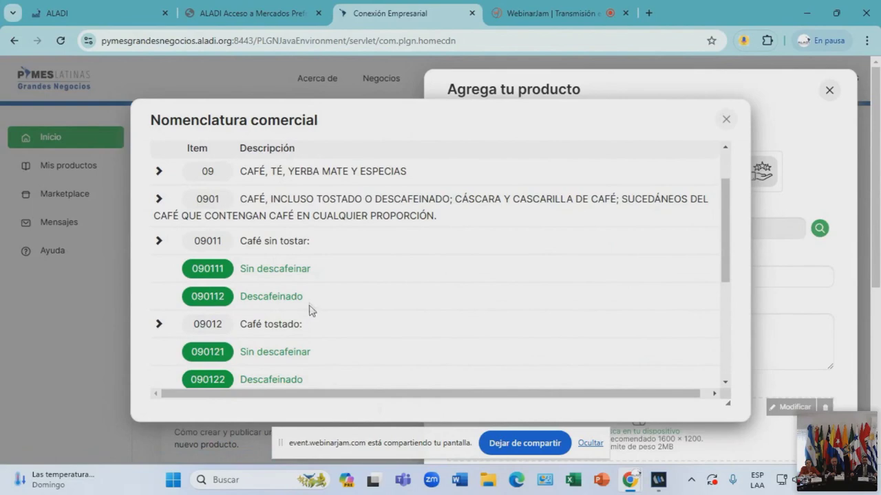
pyautogui.scroll(-1, 271, 347)
pyautogui.scroll(-1, 286, 332)
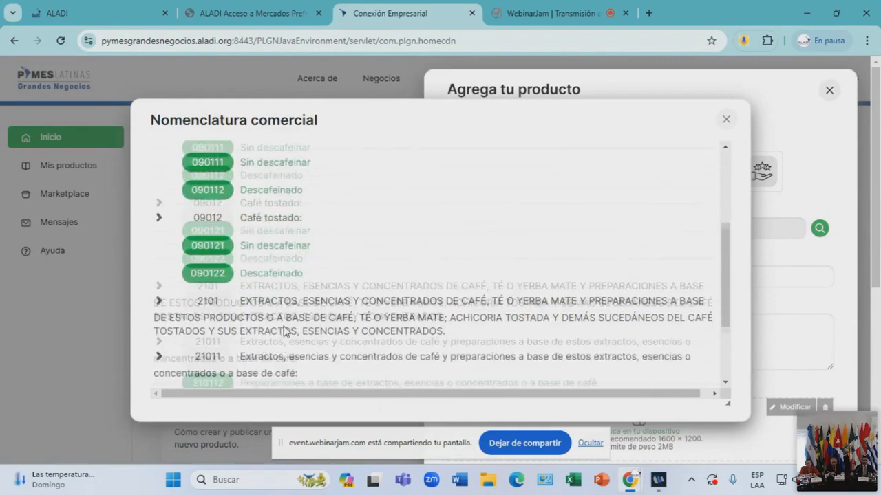
pyautogui.scroll(3, 200, 334)
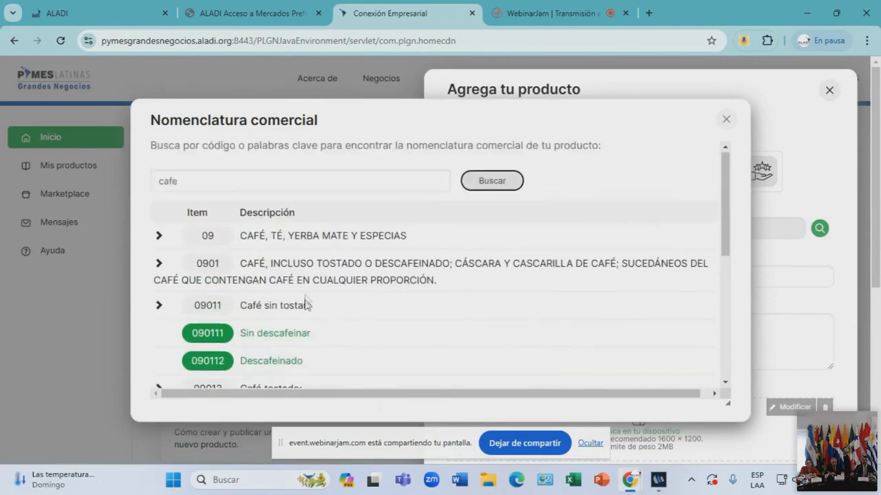
pyautogui.scroll(-3, 320, 288)
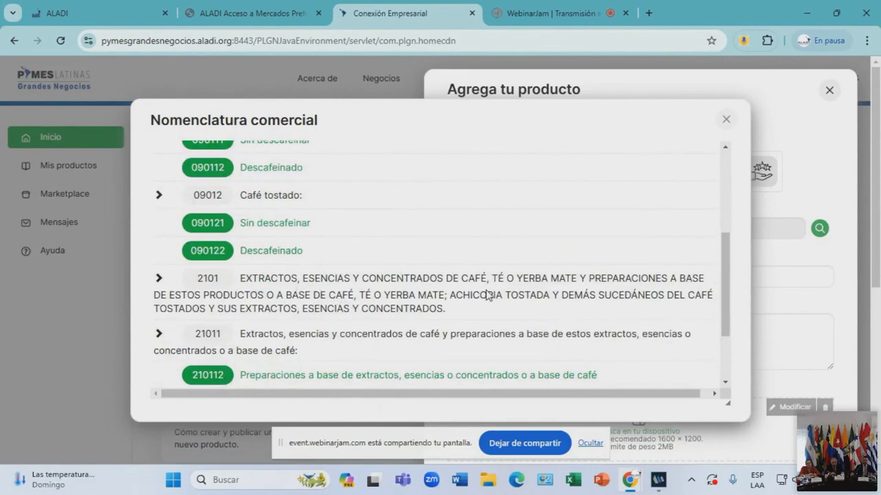
pyautogui.scroll(-1, 487, 294)
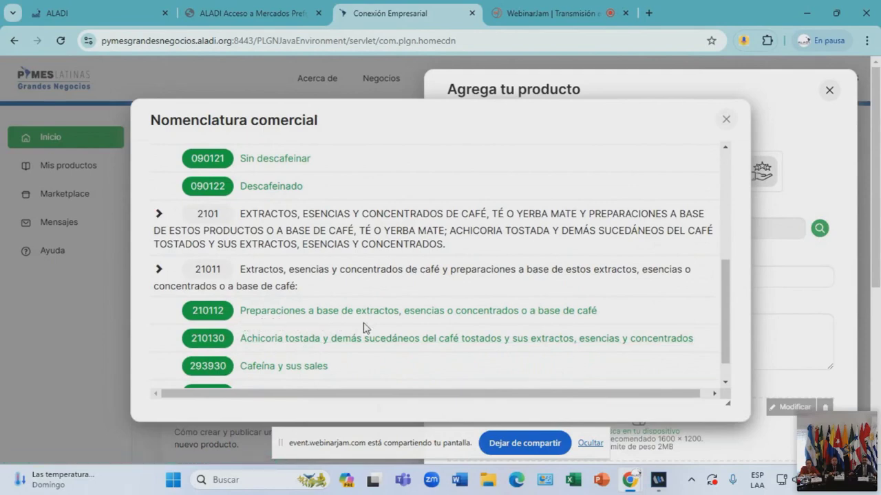
pyautogui.scroll(-1, 363, 328)
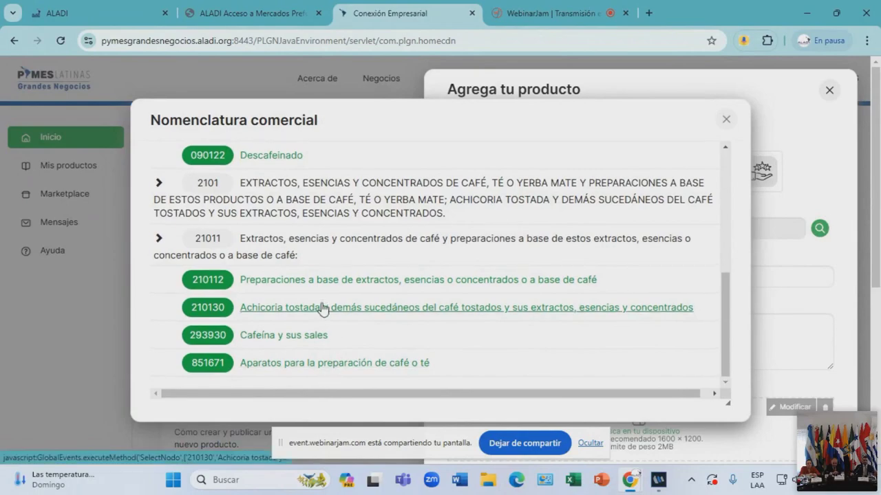
# Assign the nomenclature code 090111 - Sin descafeinar, under Café sin tostar, to the product.
pyautogui.scroll(2, 324, 311)
pyautogui.scroll(7, 323, 309)
pyautogui.scroll(-2, 275, 282)
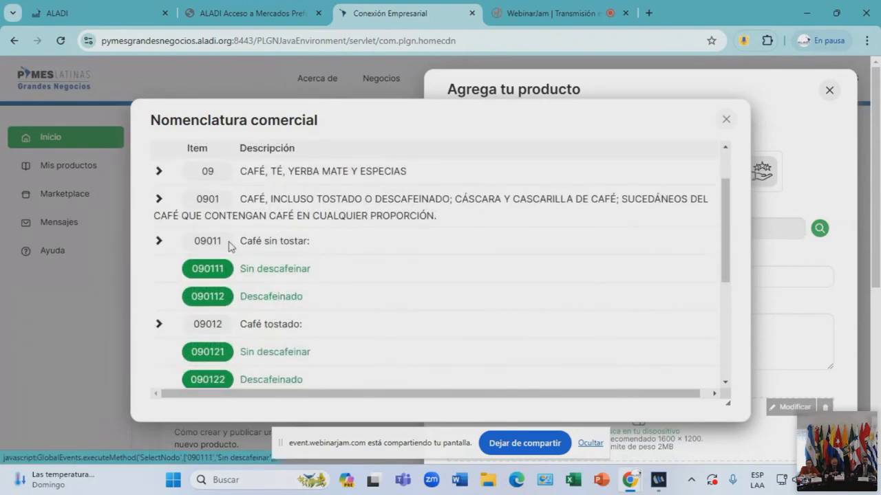
pyautogui.click(266, 273)
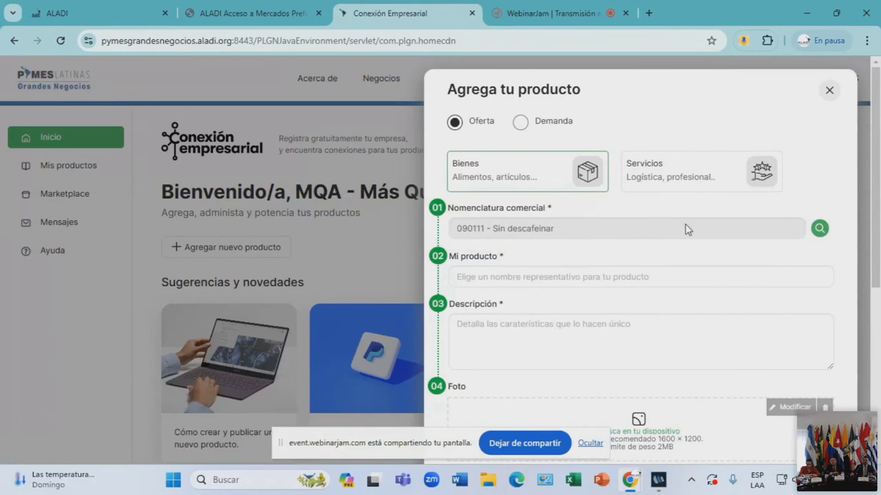
# Search the nomenclature for "palta" and set the product's code to 080440 - Aguacates (paltas).
pyautogui.click(819, 228)
pyautogui.click(223, 181)
pyautogui.write('palta')
pyautogui.click(508, 184)
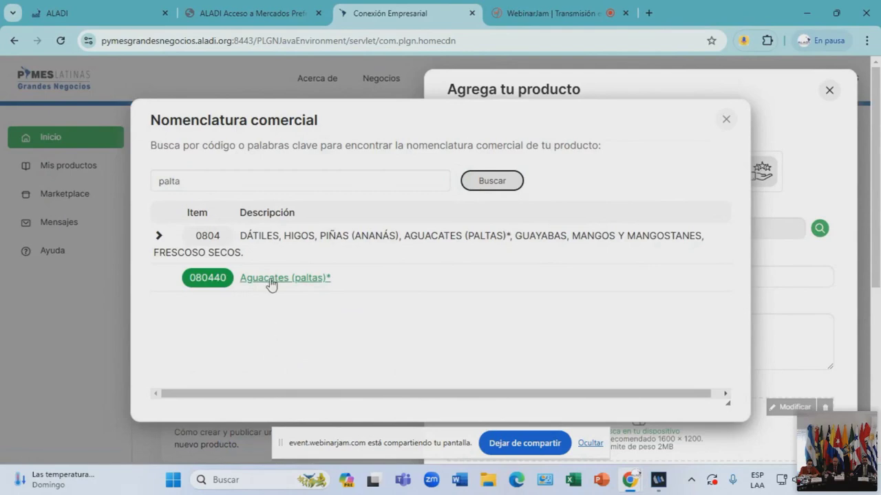
pyautogui.click(271, 278)
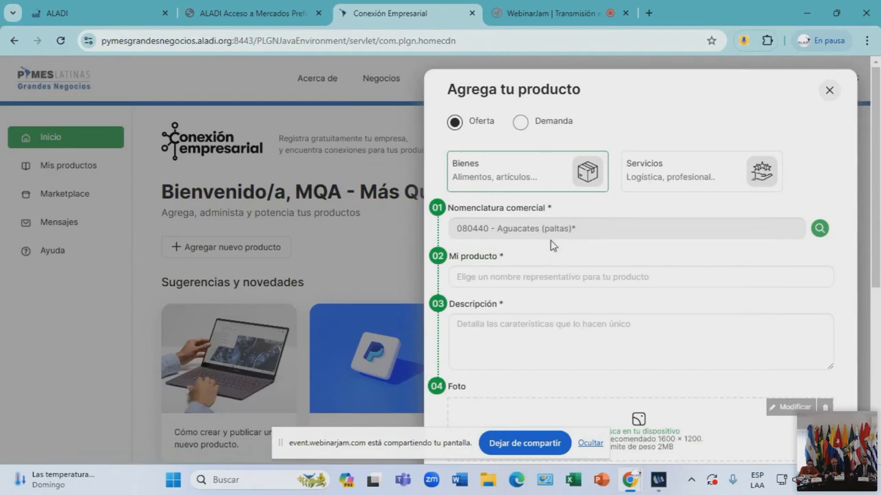
# Enter "Palta Fuerte" as the product name.
pyautogui.click(487, 279)
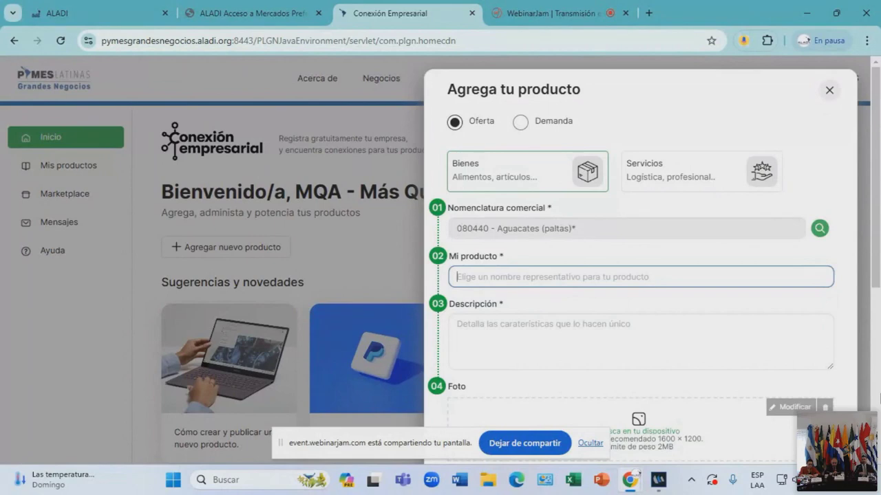
pyautogui.write('Platan')
pyautogui.press('BackSpace')
pyautogui.press('BackSpace')
pyautogui.press('BackSpace')
pyautogui.press('BackSpace')
pyautogui.write('alta')
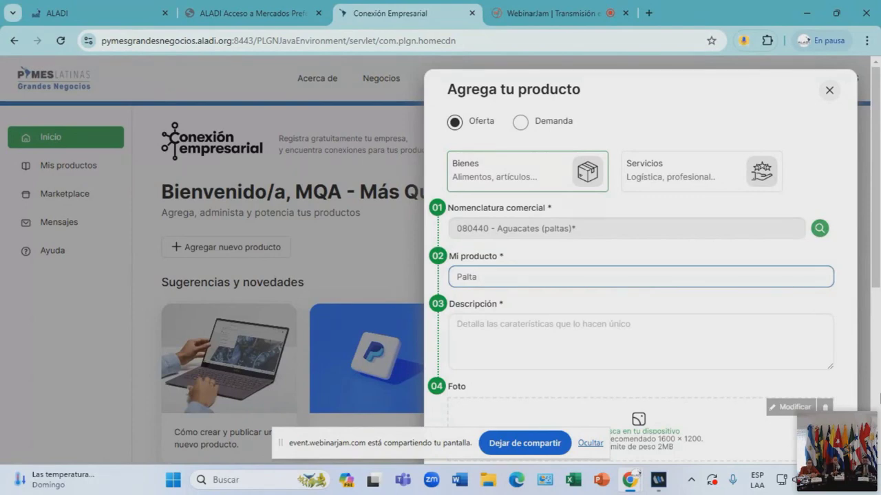
pyautogui.write('Fuerte')
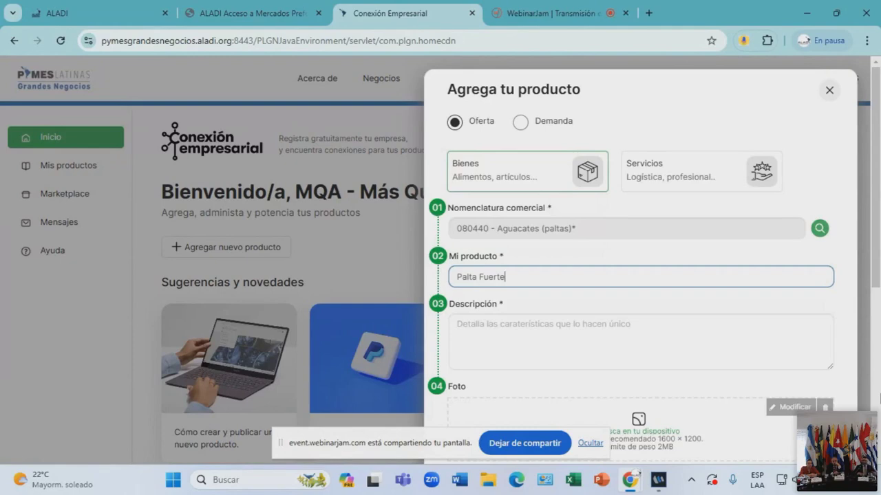
# Change the product name to "Palta Hass".
pyautogui.press('BackSpace')
pyautogui.press('BackSpace')
pyautogui.press('BackSpace')
pyautogui.press('BackSpace')
pyautogui.press('BackSpace')
pyautogui.press('BackSpace')
pyautogui.press('BackSpace')
pyautogui.write('Hass')
# Enter "Palta Hass entre lo meses Marzo a Septiembre" as the product description.
pyautogui.scroll(-2, 531, 330)
pyautogui.click(468, 196)
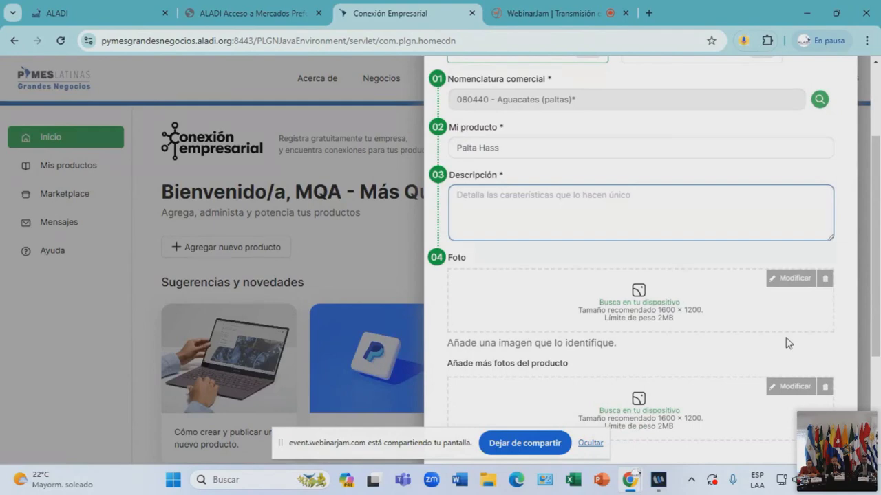
pyautogui.write('Palta')
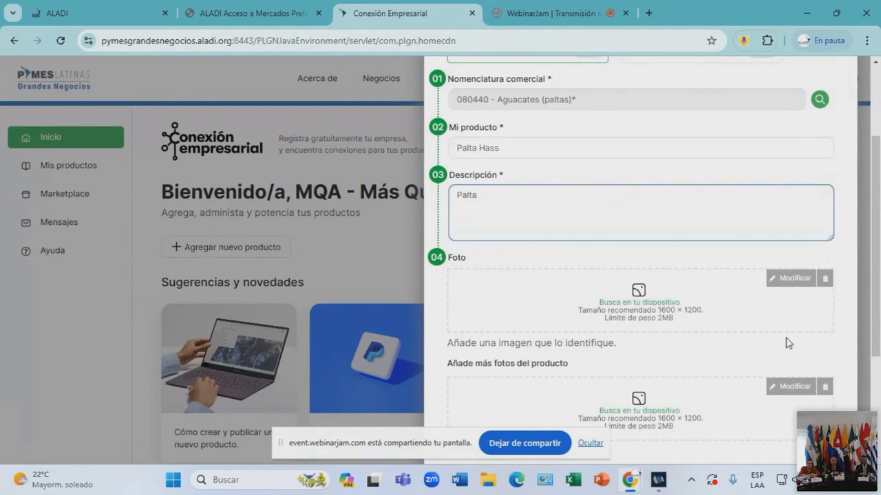
pyautogui.write(' Hass')
pyautogui.write(' entre la')
pyautogui.write('s lam')
pyautogui.press('BackSpace')
pyautogui.press('BackSpace')
pyautogui.press('BackSpace')
pyautogui.press('BackSpace')
pyautogui.press('BackSpace')
pyautogui.press('BackSpace')
pyautogui.write('ome')
pyautogui.press('BackSpace')
pyautogui.press('BackSpace')
pyautogui.write('meses')
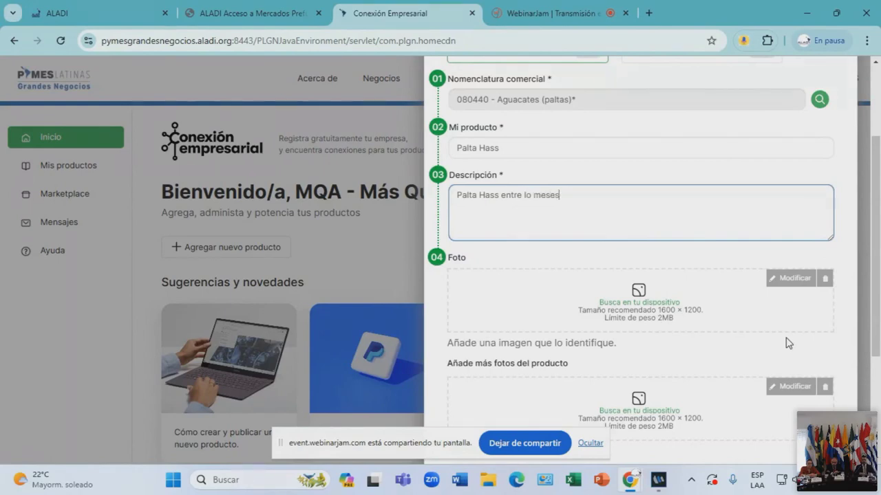
pyautogui.write(' Marzo A')
pyautogui.press('BackSpace')
pyautogui.press('BackSpace')
pyautogui.write('a Septiembre')
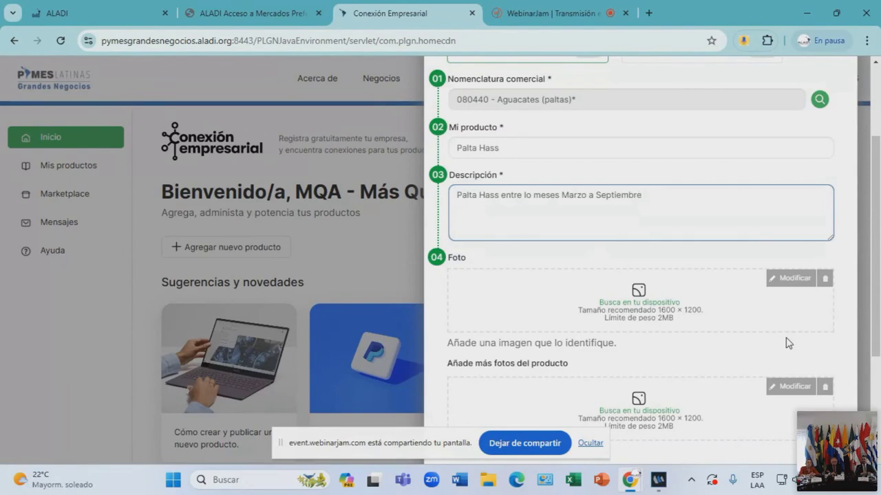
# Extend the product description with ", orgánica, volumen por campaña, calibre, MOQ, HACCP, forma empaque".
pyautogui.write(', orgánica')
pyautogui.write(', volumen')
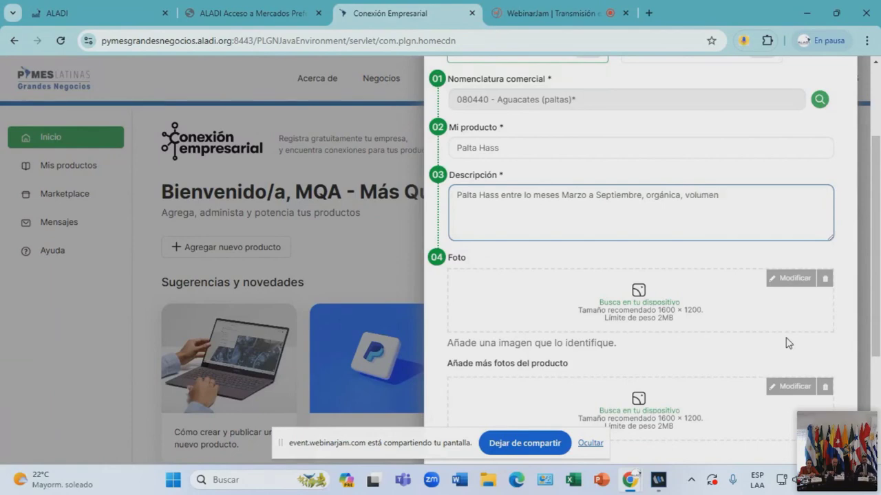
pyautogui.write(' :or campaña, calibre')
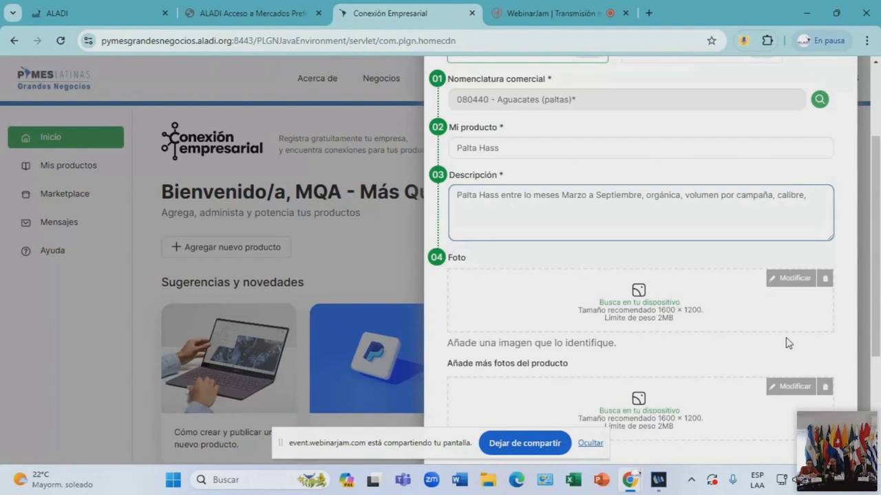
pyautogui.write('MOQ')
pyautogui.write(',')
pyautogui.write('HACCP')
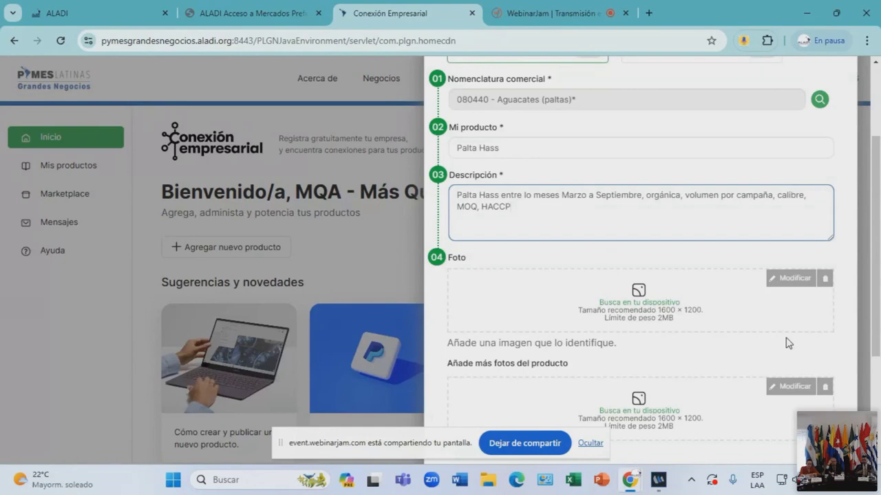
pyautogui.write(', forma emparqu')
pyautogui.press('BackSpace')
pyautogui.press('BackSpace')
pyautogui.press('BackSpace')
pyautogui.write('que')
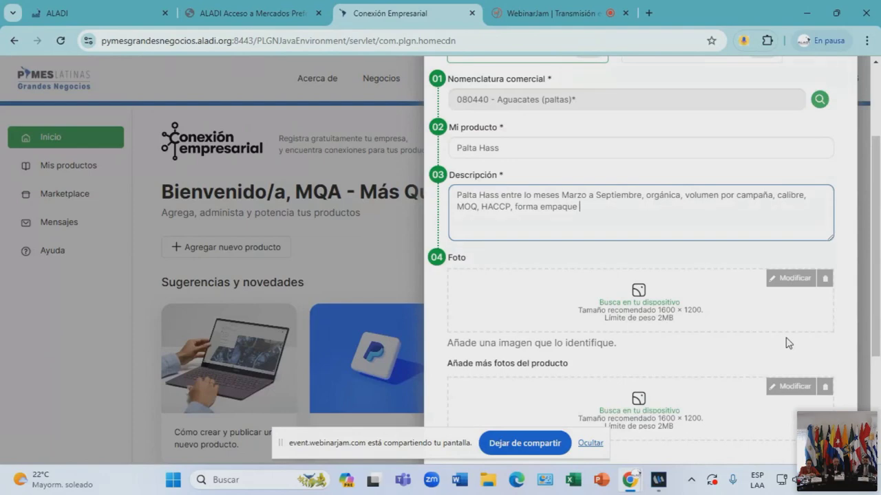
# Review the form's photo and file attachment sections together with the completed product fields.
pyautogui.scroll(-2, 646, 289)
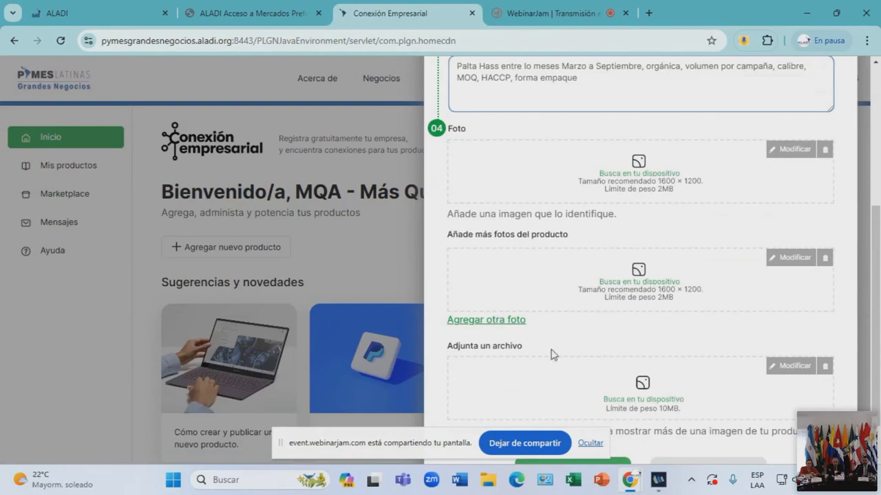
pyautogui.scroll(-1, 554, 355)
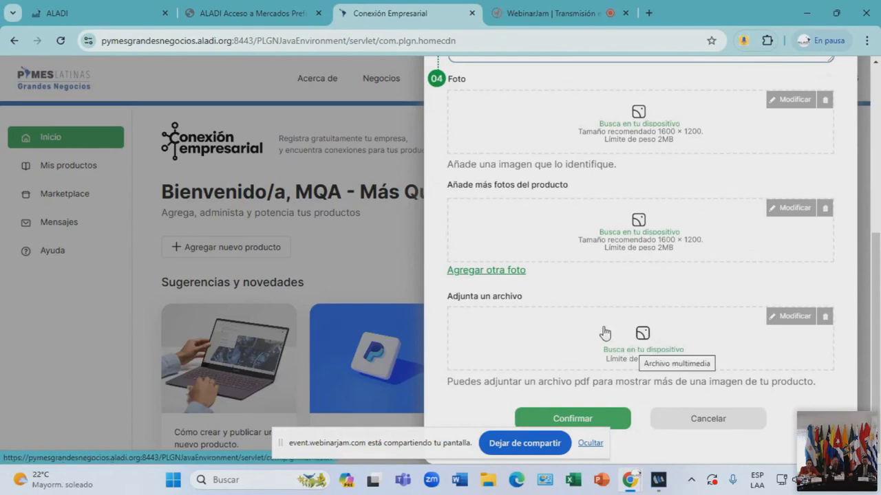
pyautogui.scroll(1, 599, 337)
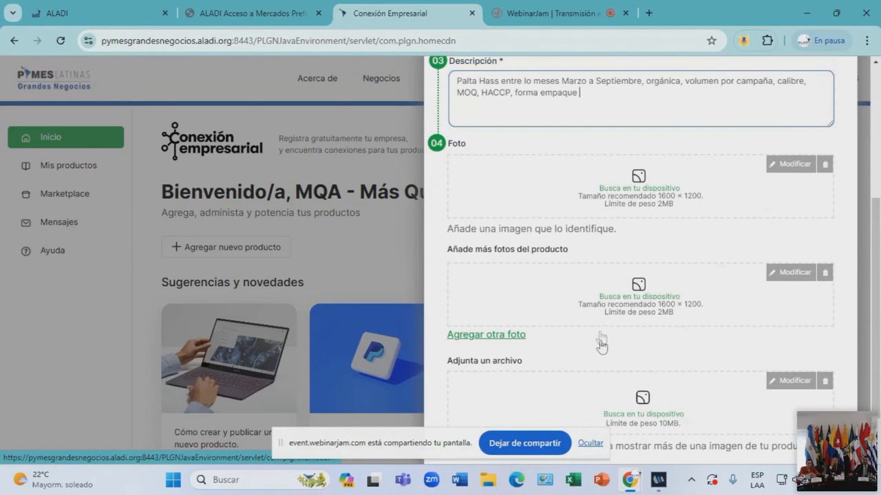
pyautogui.scroll(-1, 664, 410)
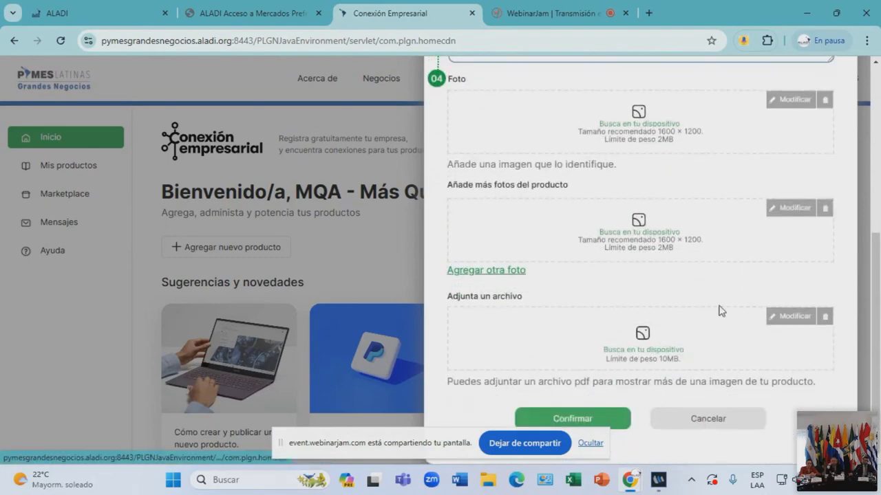
pyautogui.scroll(3, 718, 310)
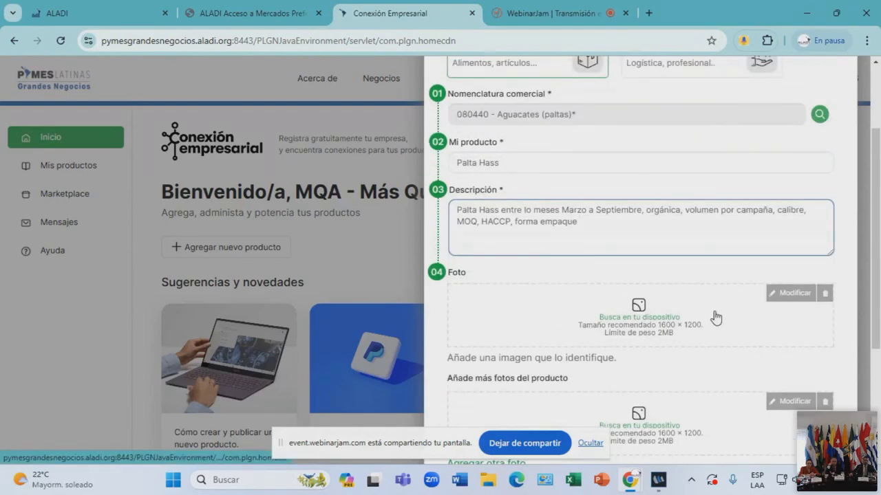
pyautogui.scroll(2, 715, 317)
pyautogui.scroll(-2, 710, 328)
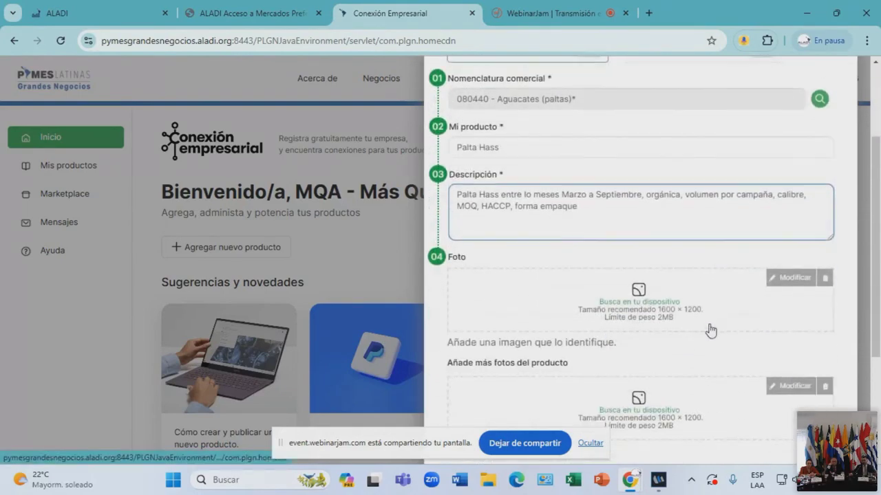
# Switch the product listing type to Demanda and check the form's photo and file attachment sections.
pyautogui.scroll(-3, 711, 328)
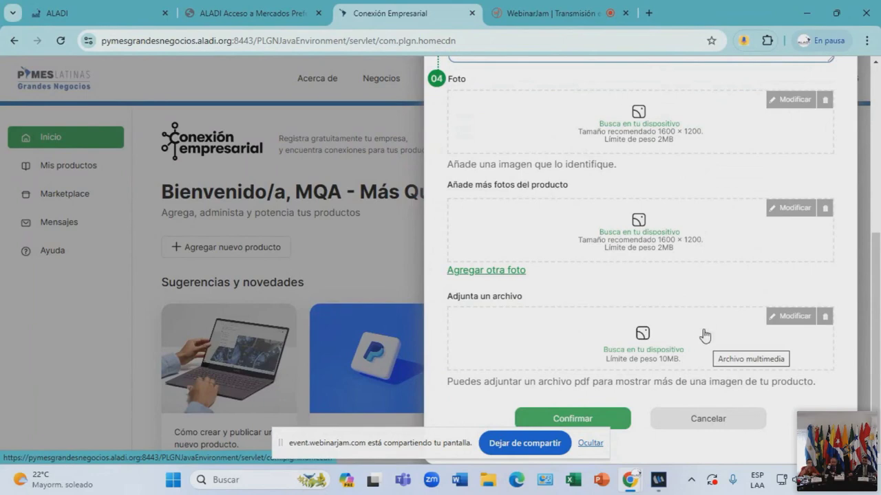
pyautogui.scroll(5, 705, 336)
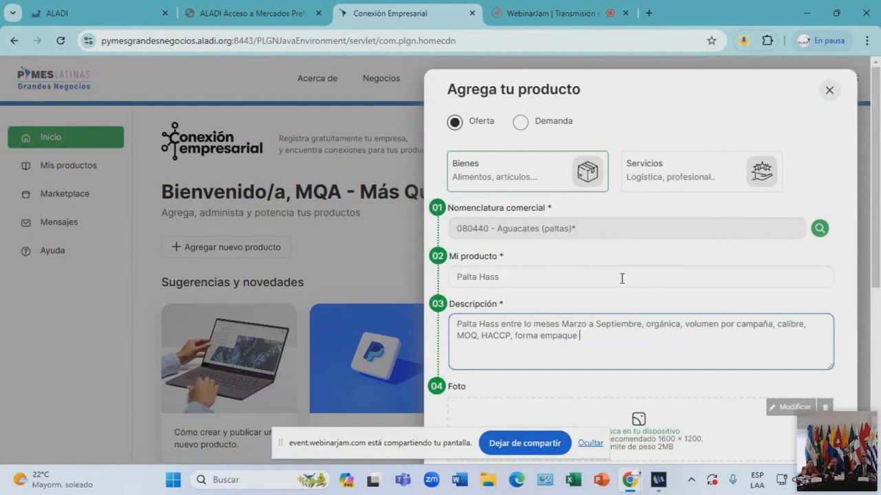
pyautogui.click(519, 124)
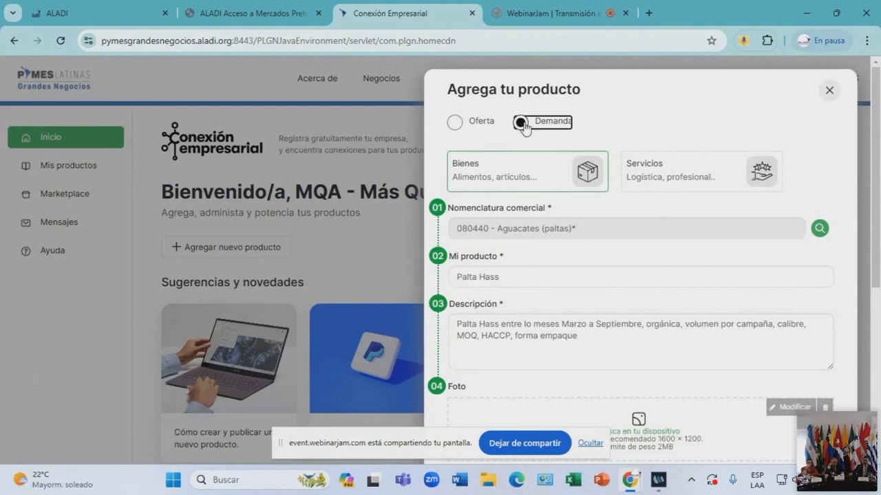
pyautogui.click(454, 121)
pyautogui.click(527, 128)
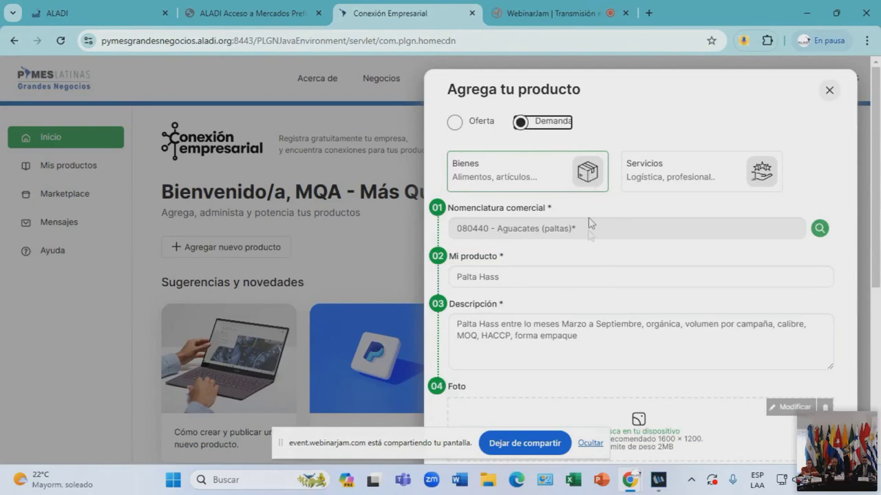
pyautogui.scroll(-4, 588, 208)
pyautogui.scroll(-1, 588, 294)
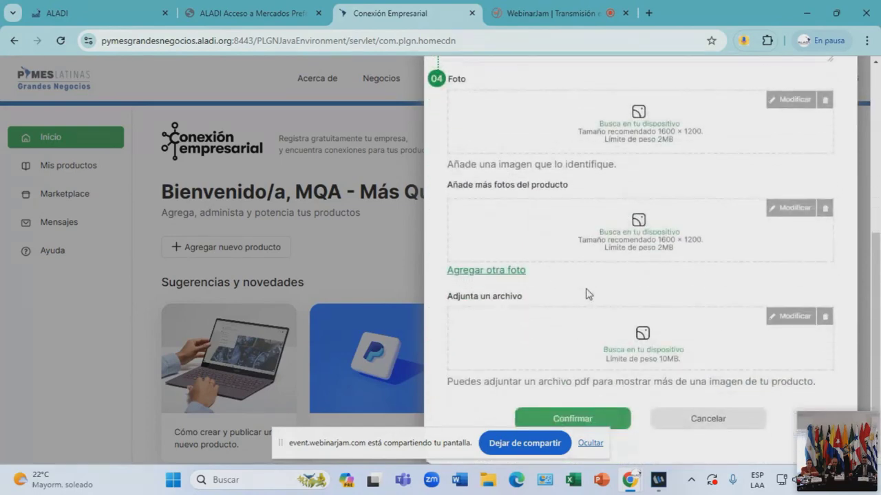
pyautogui.scroll(5, 589, 296)
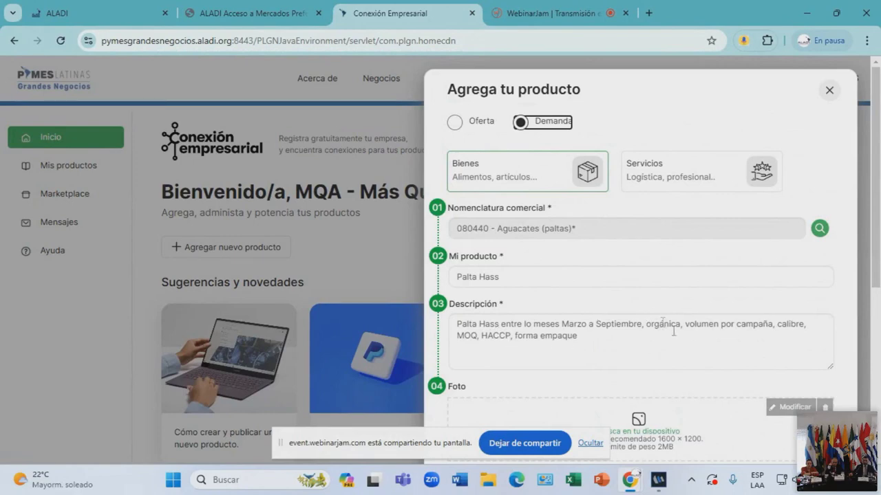
# Examine the Palta Hass description's wording on volume and MOQ, along with the listing type and attachment sections.
pyautogui.moveTo(688, 324); pyautogui.dragTo(763, 327)
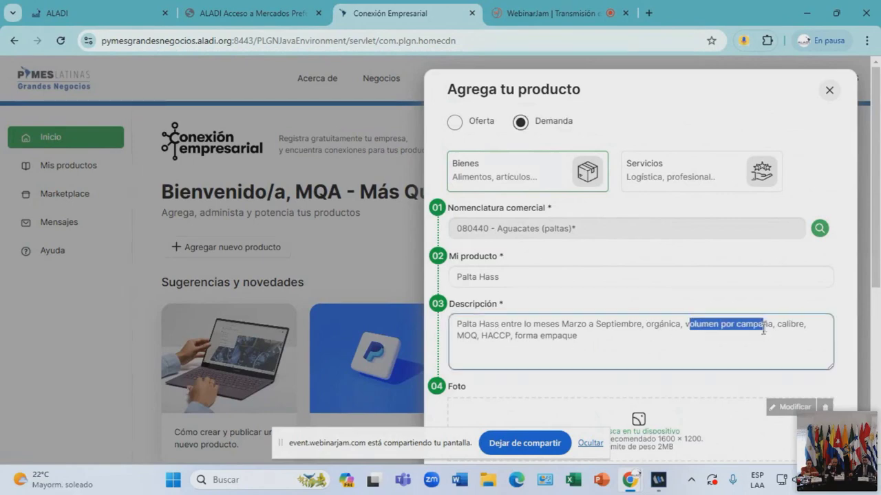
pyautogui.click(759, 346)
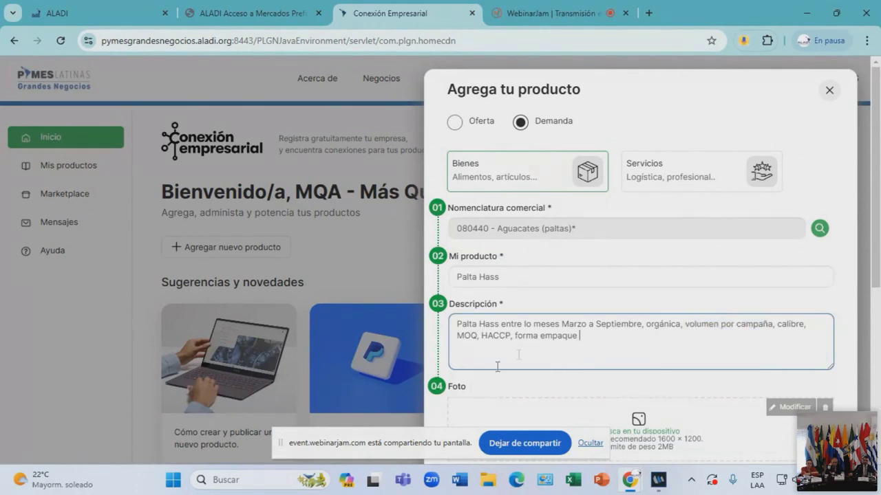
pyautogui.moveTo(457, 338); pyautogui.dragTo(486, 343)
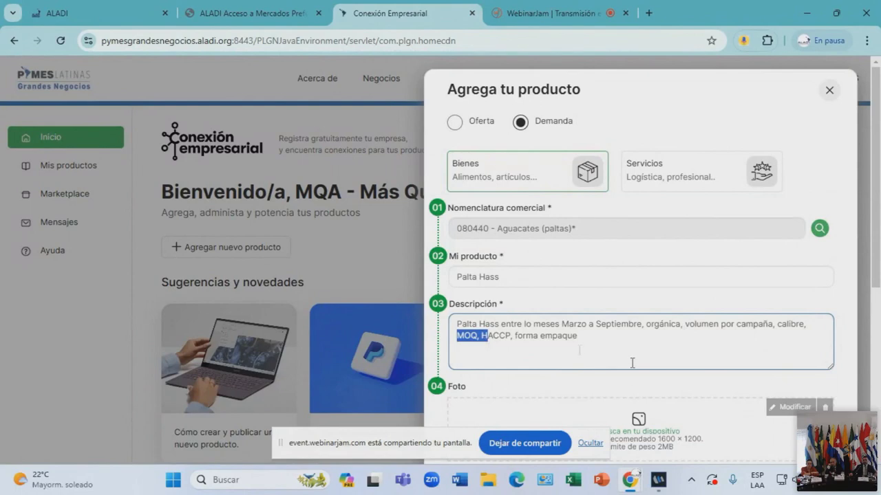
pyautogui.click(595, 356)
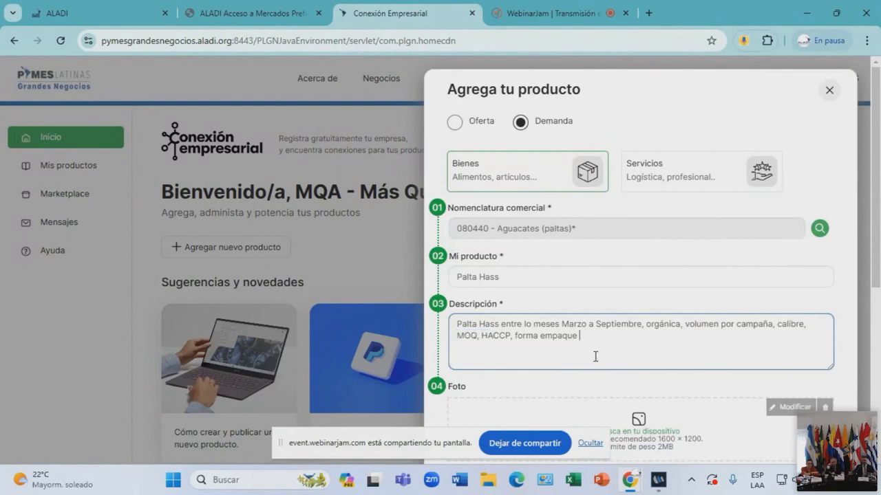
pyautogui.moveTo(591, 341); pyautogui.dragTo(441, 320)
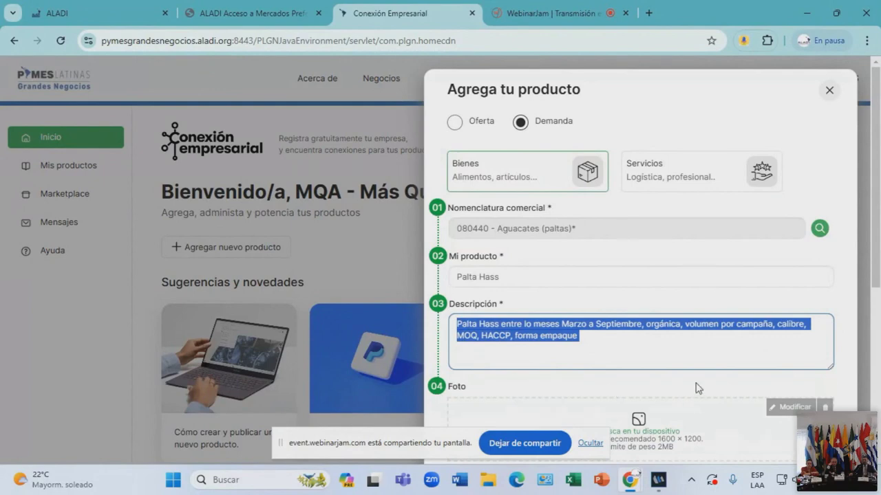
pyautogui.scroll(-1, 493, 298)
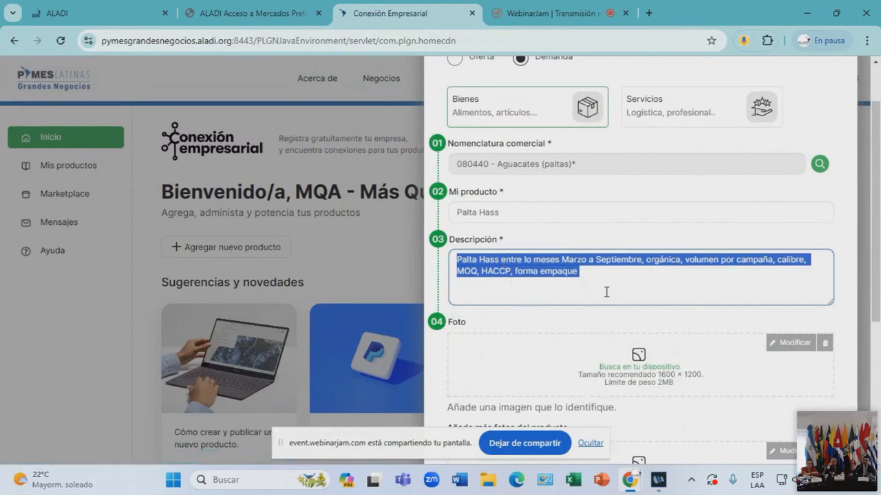
pyautogui.scroll(1, 604, 289)
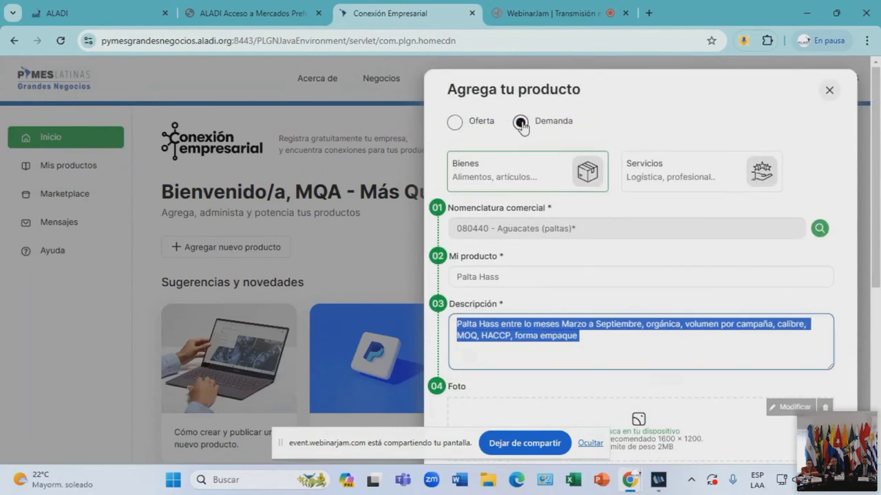
pyautogui.scroll(-4, 503, 232)
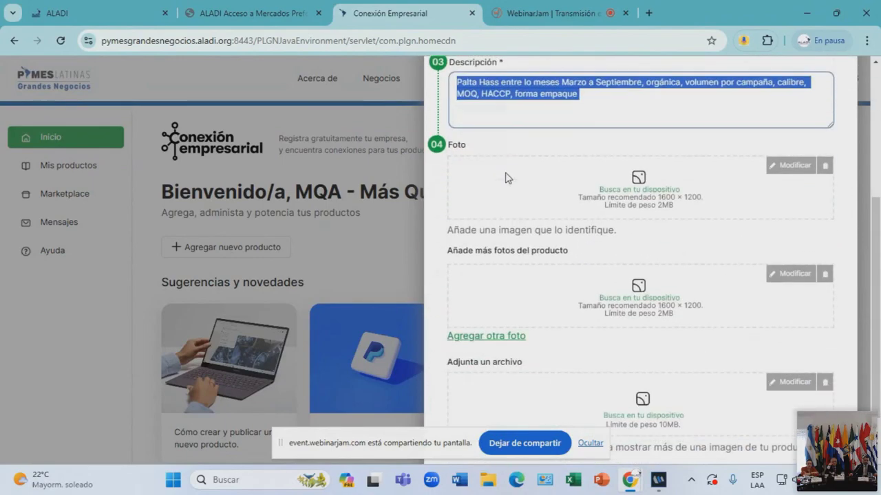
pyautogui.scroll(-1, 505, 178)
pyautogui.scroll(5, 564, 273)
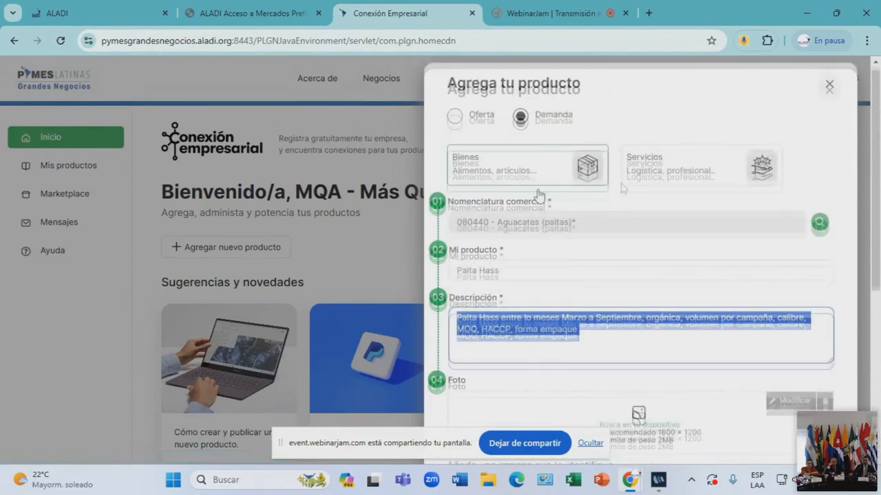
# Change the listing category to Servicios and set its type to Oferta.
pyautogui.click(665, 177)
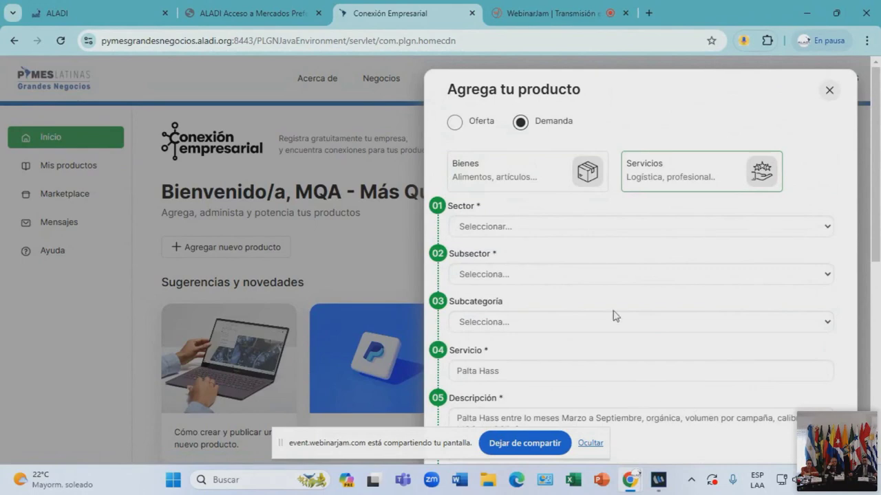
pyautogui.click(456, 124)
pyautogui.click(520, 126)
pyautogui.click(456, 124)
pyautogui.click(520, 125)
pyautogui.click(474, 132)
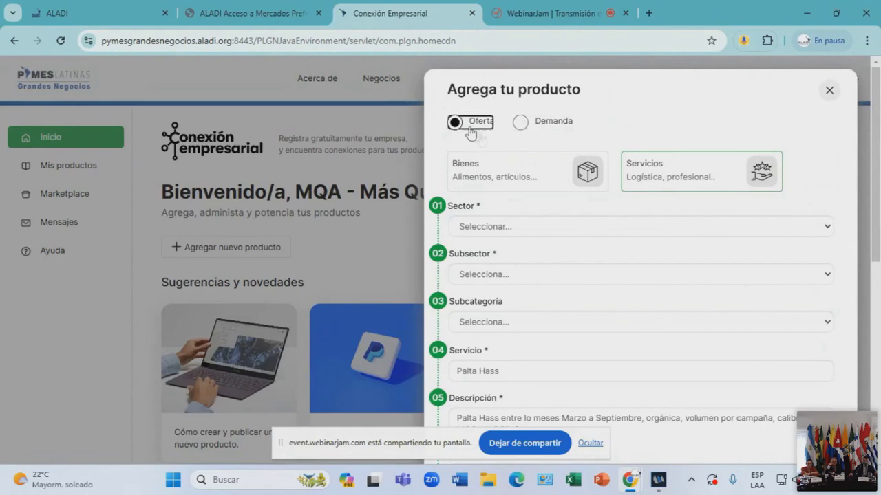
# Set the sector to "Servicios - 3. de Construcción de Ingeniería y Conexos" and examine its subsector options.
pyautogui.click(506, 231)
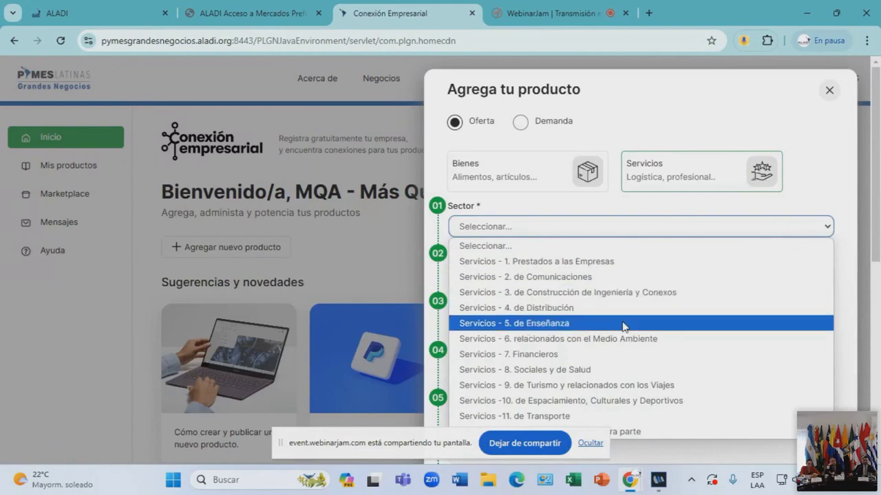
pyautogui.click(619, 293)
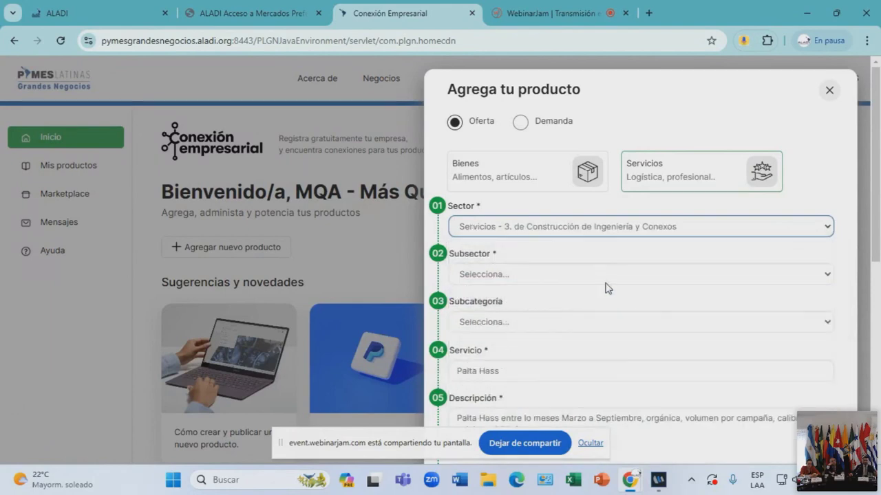
pyautogui.click(547, 279)
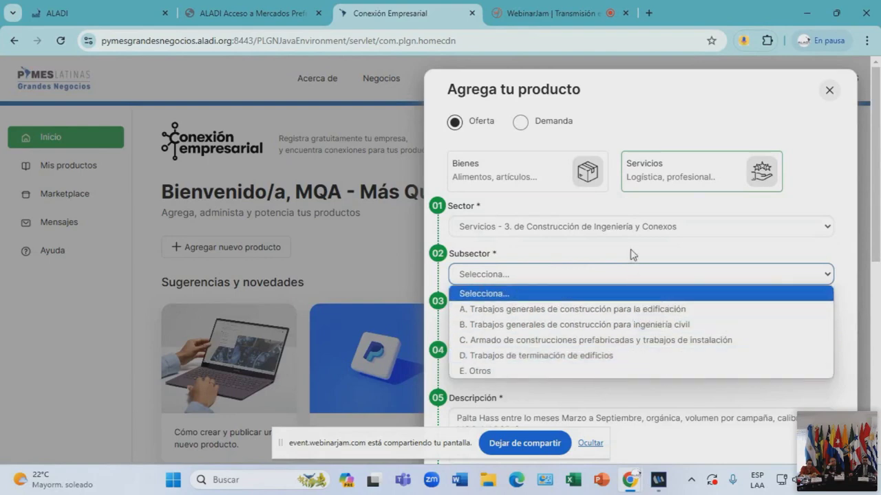
pyautogui.click(638, 275)
pyautogui.click(517, 228)
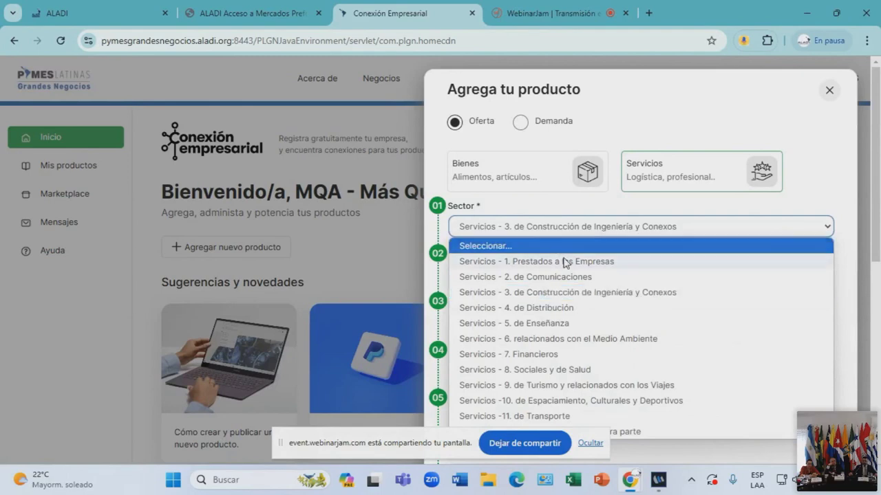
pyautogui.click(629, 296)
pyautogui.click(508, 278)
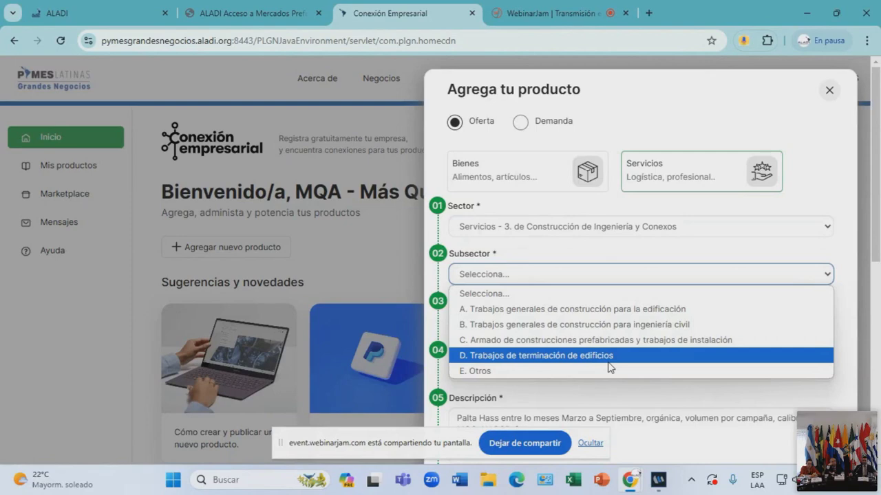
# Classify the service under sector "Servicios - 1. Prestados a las Empresas", subsector "A. Servicios profesionales" and subcategory "1.A.d - Servicios de arquitectura".
pyautogui.click(615, 229)
pyautogui.click(598, 267)
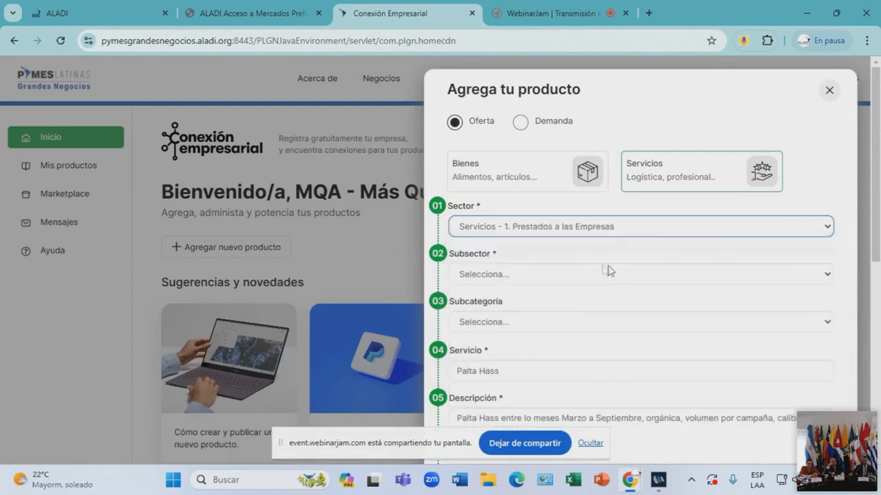
pyautogui.click(554, 276)
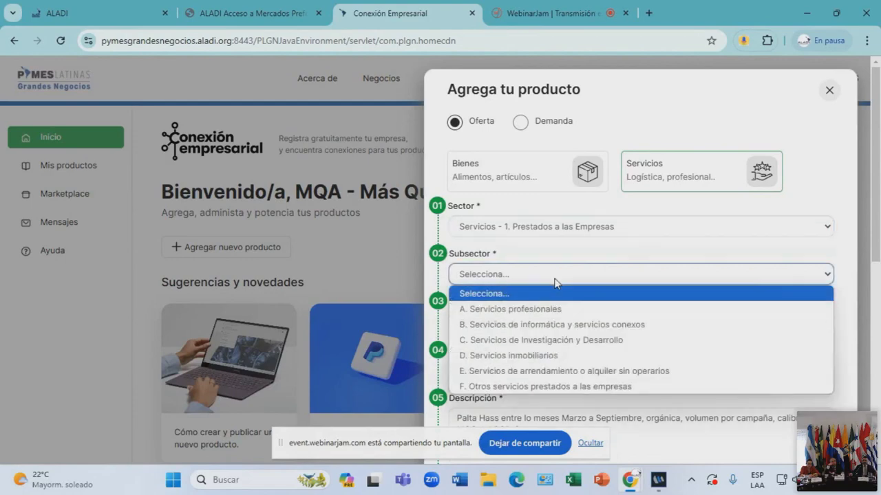
pyautogui.click(568, 315)
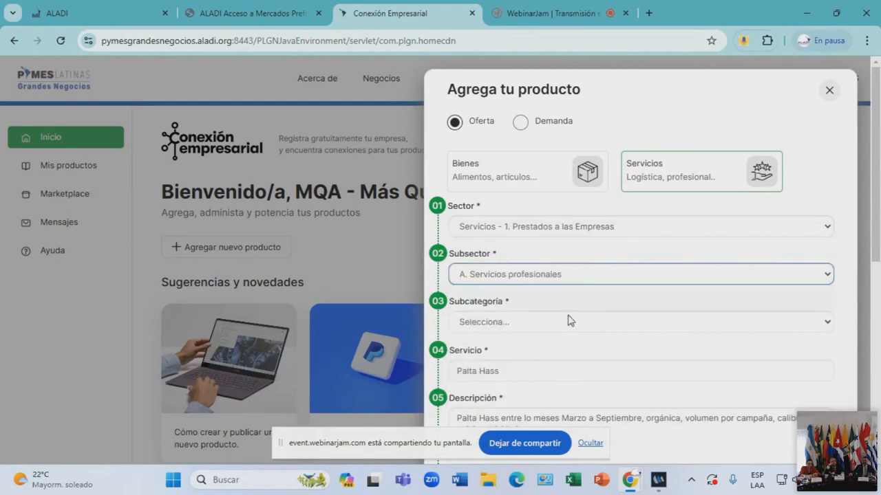
pyautogui.click(528, 321)
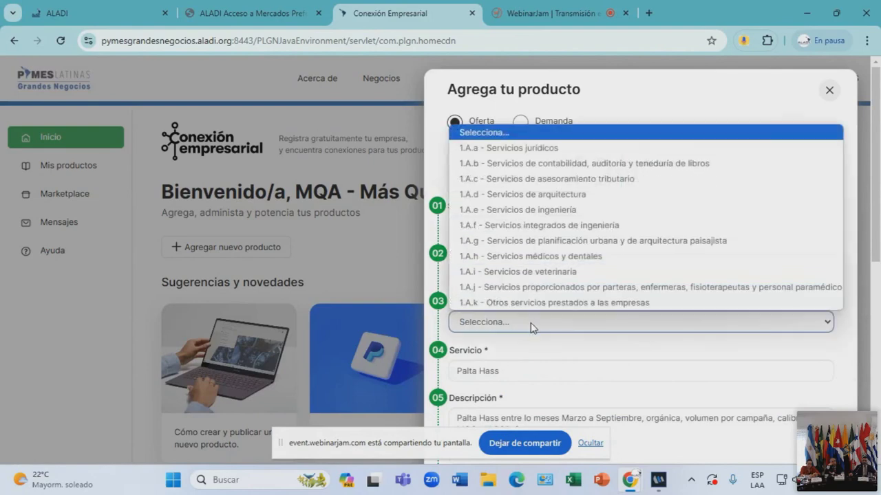
pyautogui.click(566, 196)
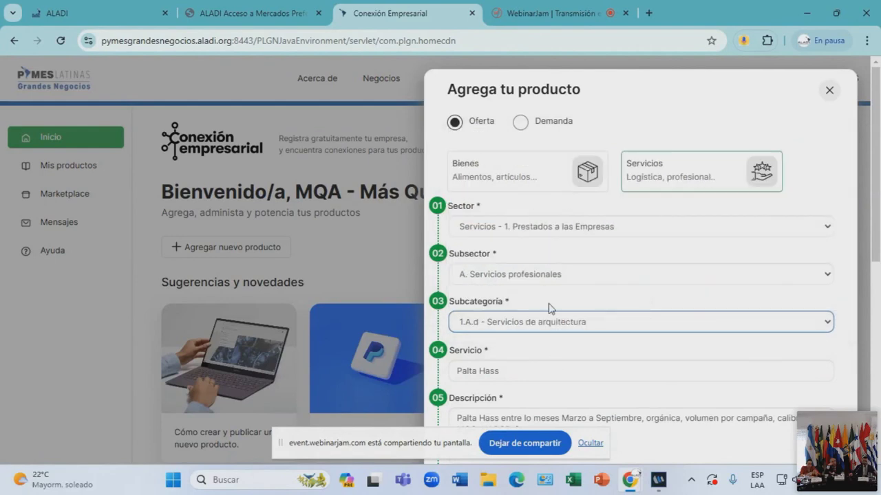
# Replace the service name with "Servicio de diseño de planos arquitectonicos".
pyautogui.scroll(-1, 546, 322)
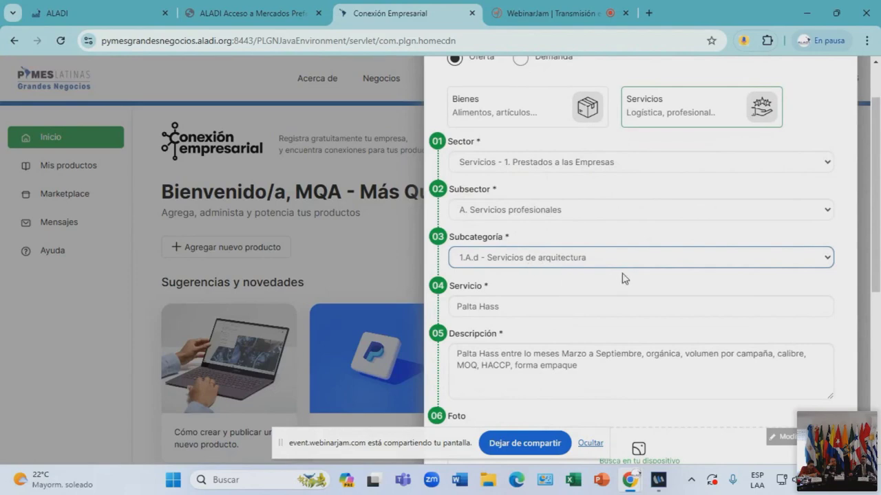
pyautogui.scroll(-1, 622, 278)
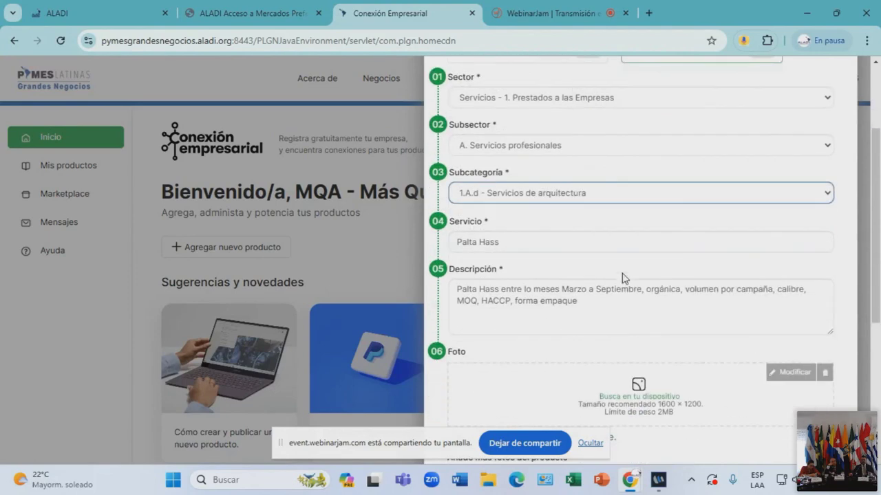
pyautogui.tripleClick(513, 242)
pyautogui.write('Servicio de diseño de planos ar')
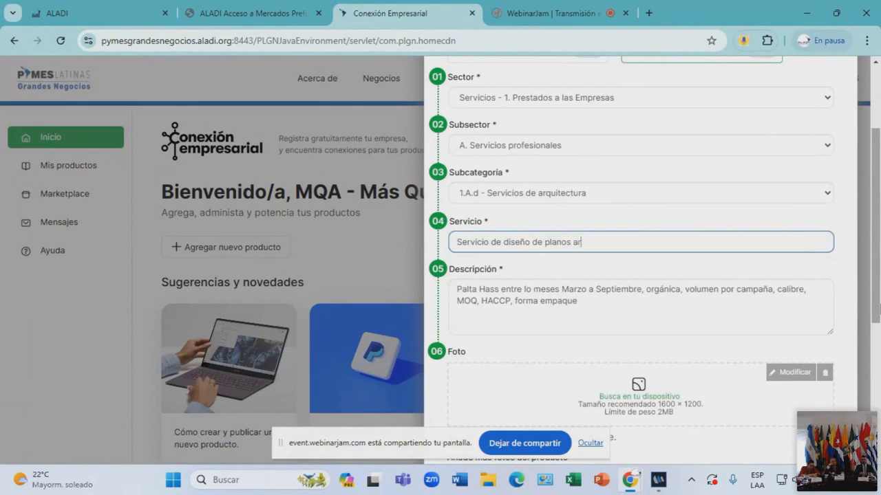
pyautogui.write('quitectonicos')
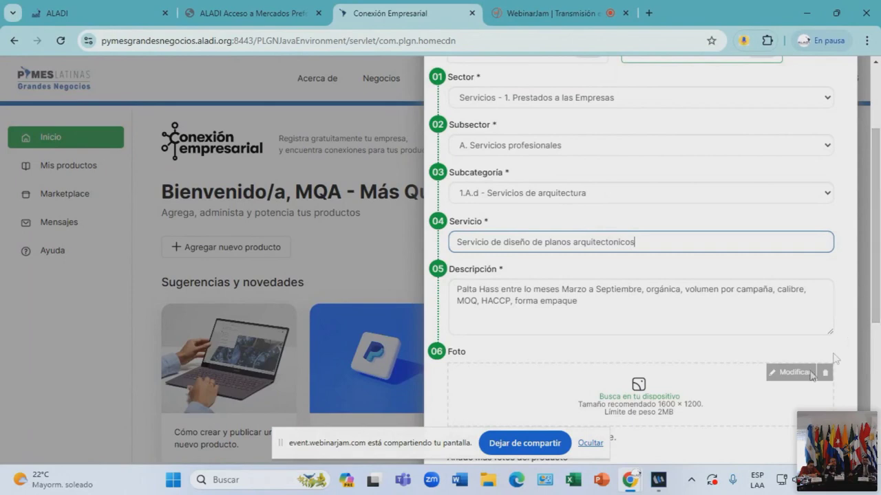
# Replace the service description with "Se puede presentar planos de arquitectura con vistas 3d, jugo de planos para las municipilidades, etc".
pyautogui.tripleClick(607, 307)
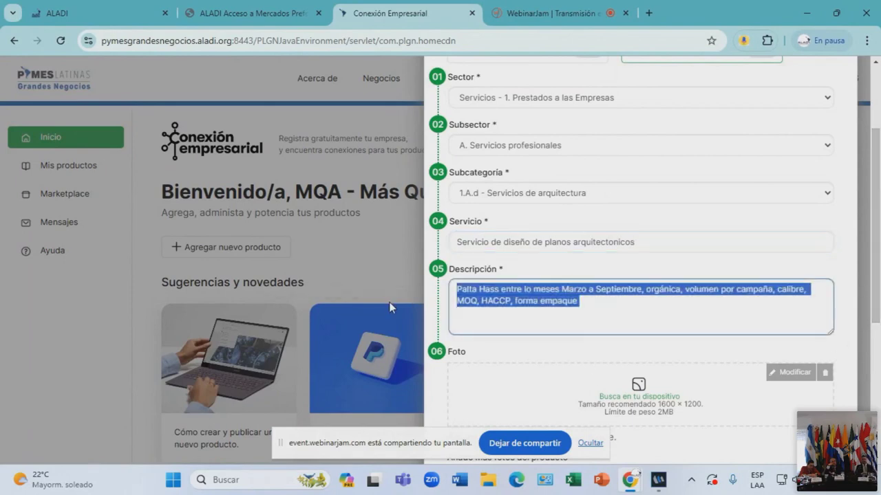
pyautogui.write('Se puede ')
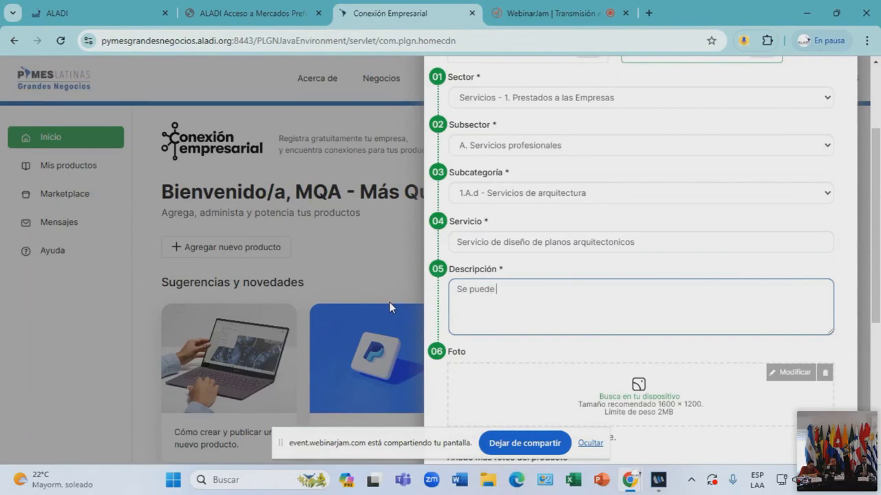
pyautogui.write('presentar planos de arquitectura con vistas 3d, jugo de planos para las mun')
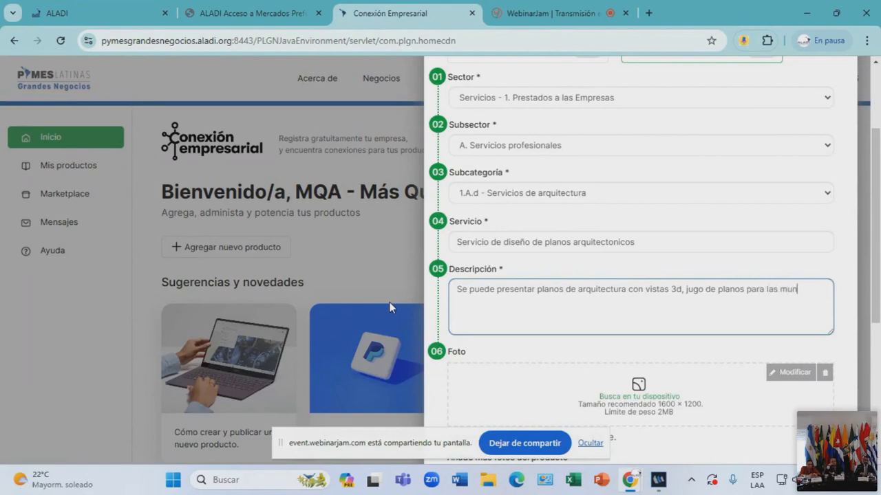
pyautogui.write('icipilida')
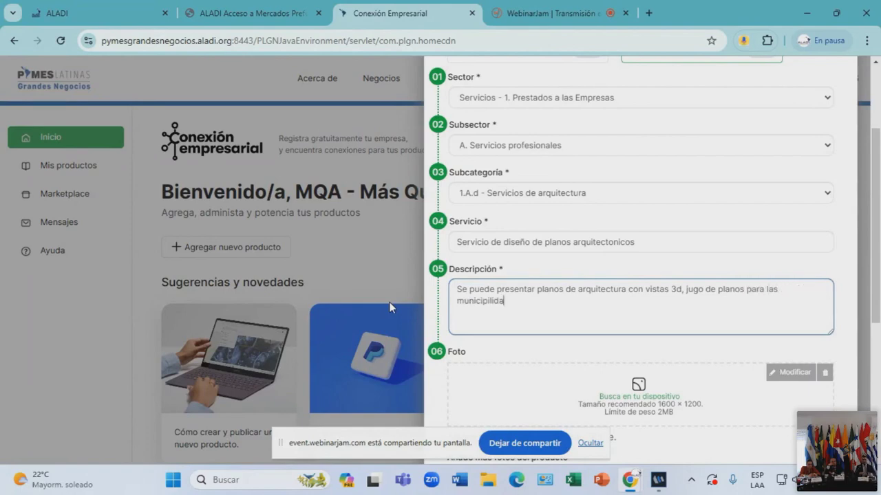
pyautogui.write('des, etc')
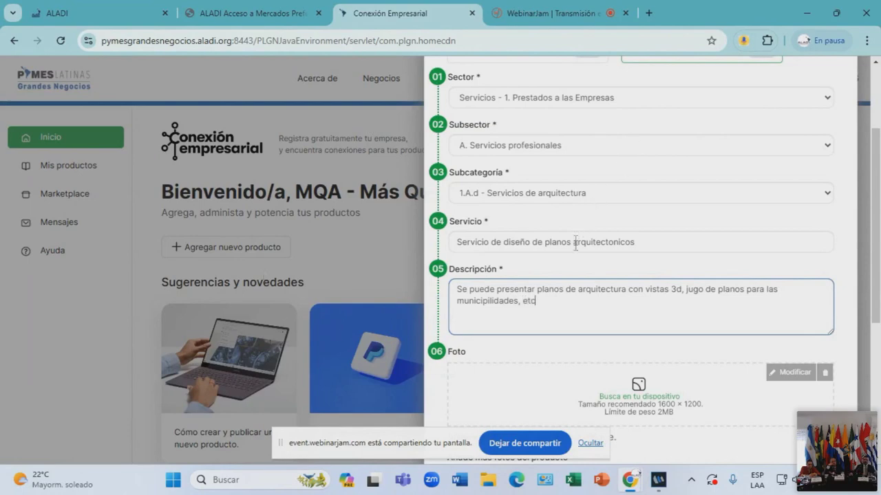
pyautogui.tripleClick(642, 241)
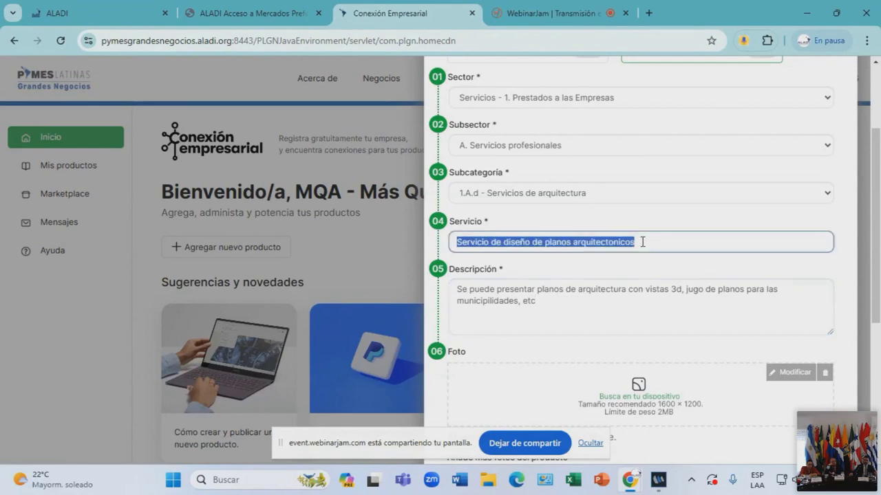
pyautogui.tripleClick(641, 313)
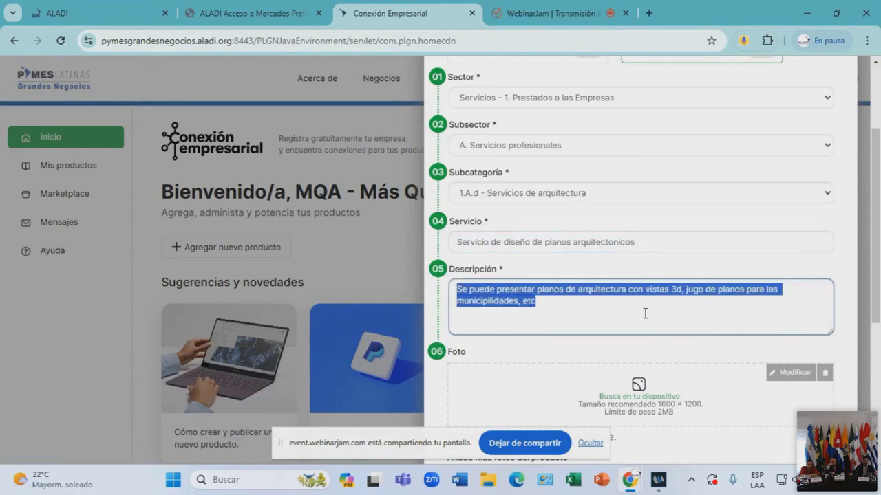
# Change the architectural design listing's category to Bienes and submit the offer without photos or attachments.
pyautogui.scroll(-3, 637, 321)
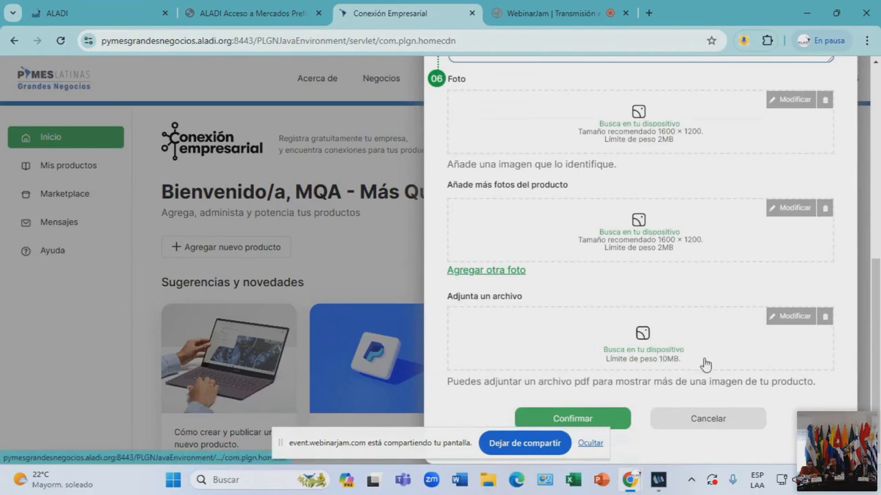
pyautogui.scroll(1, 678, 364)
pyautogui.scroll(3, 678, 365)
pyautogui.scroll(-4, 678, 364)
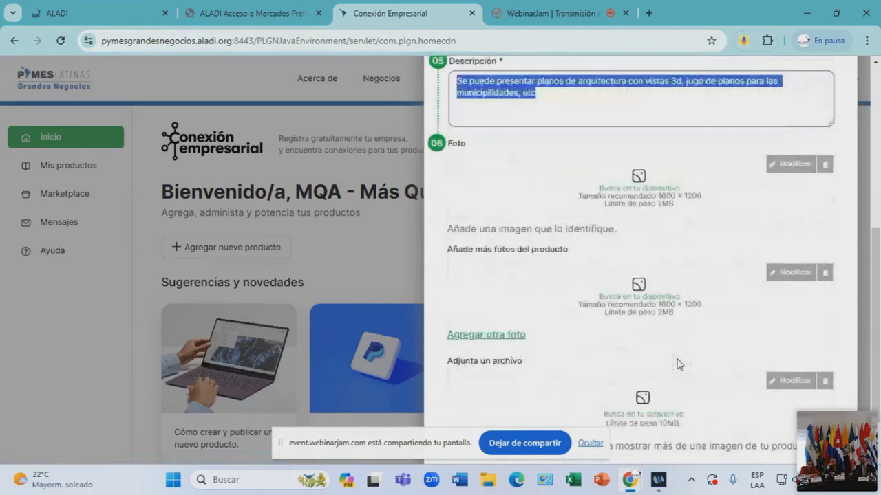
pyautogui.scroll(2, 677, 365)
pyautogui.scroll(-2, 677, 365)
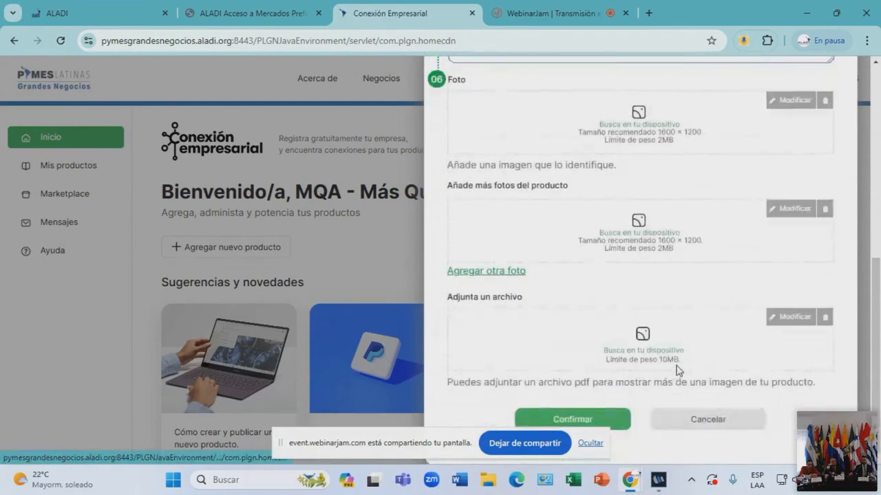
pyautogui.click(605, 417)
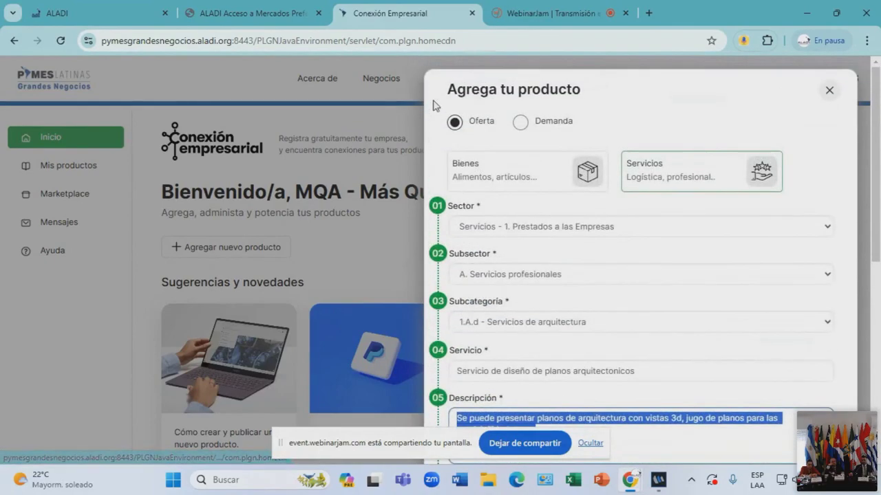
pyautogui.click(480, 176)
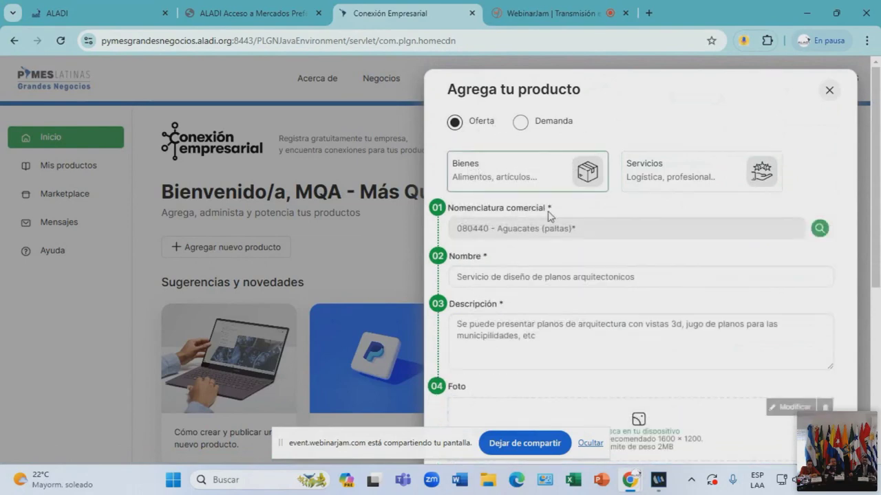
pyautogui.scroll(-5, 560, 251)
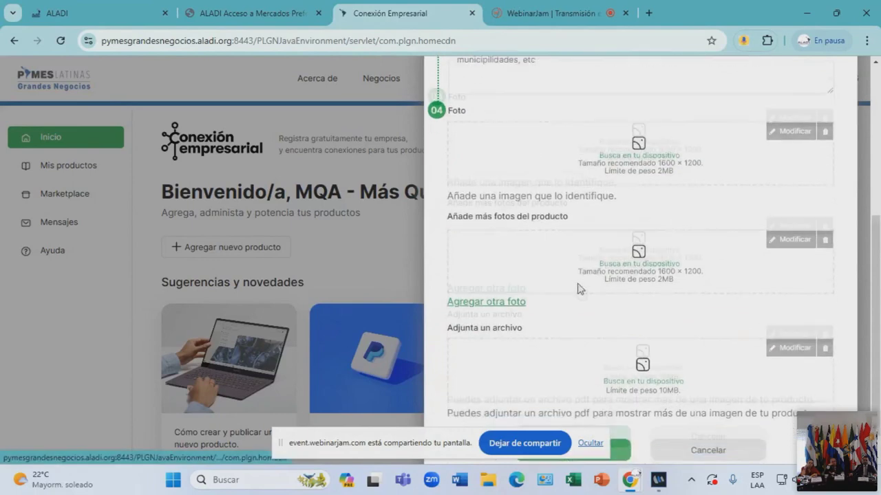
pyautogui.click(611, 421)
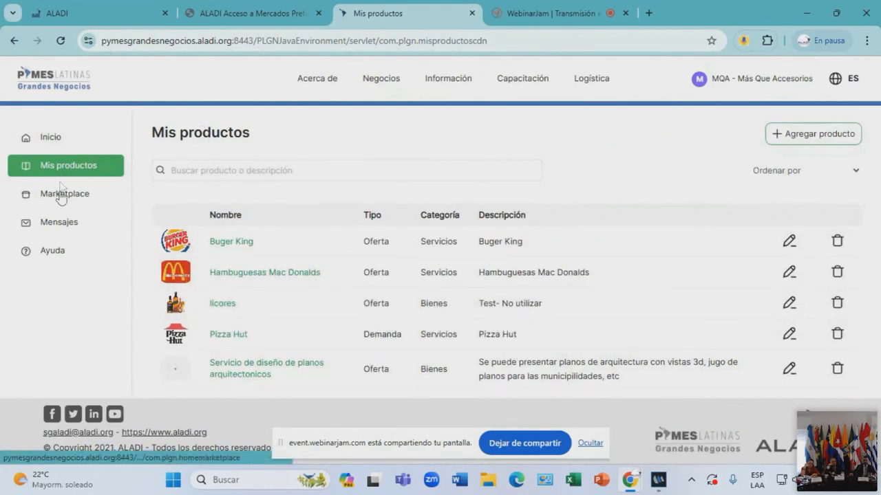
# Delete the "Servicio de diseño de planos arquitectonicos" listing from the company's products and recheck the product list.
pyautogui.click(73, 140)
pyautogui.click(71, 174)
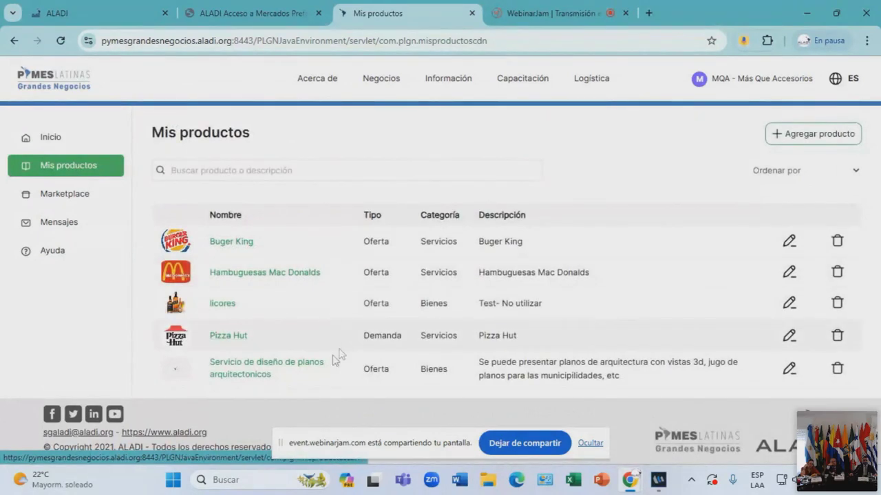
pyautogui.click(837, 371)
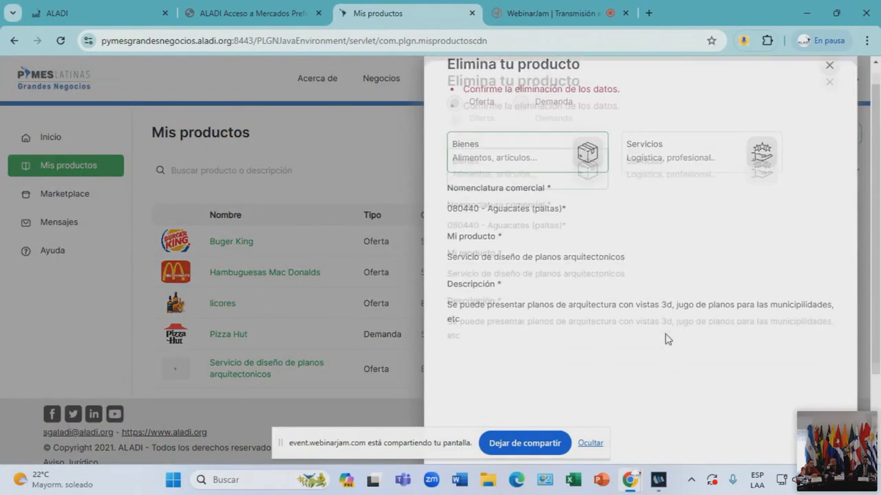
pyautogui.click(582, 421)
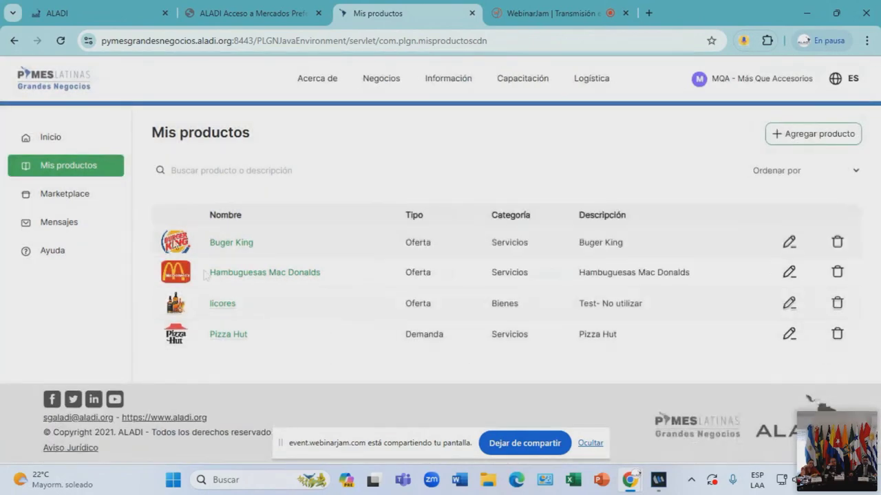
pyautogui.click(45, 141)
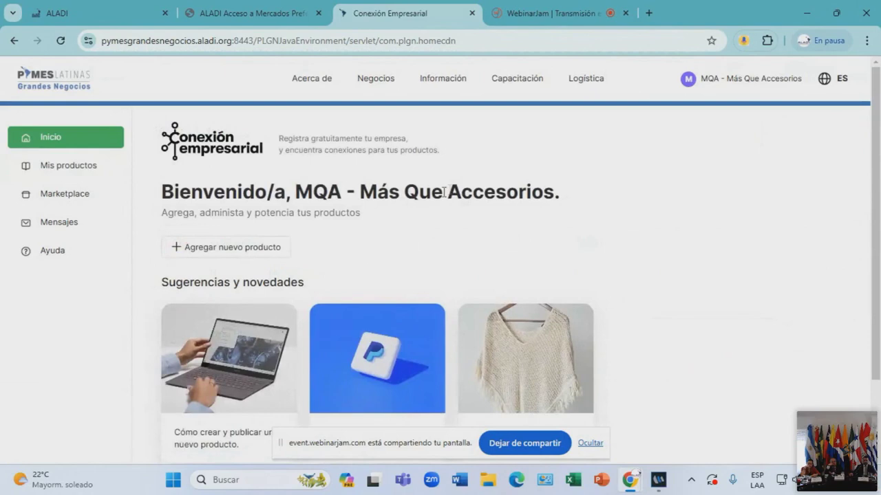
pyautogui.click(86, 175)
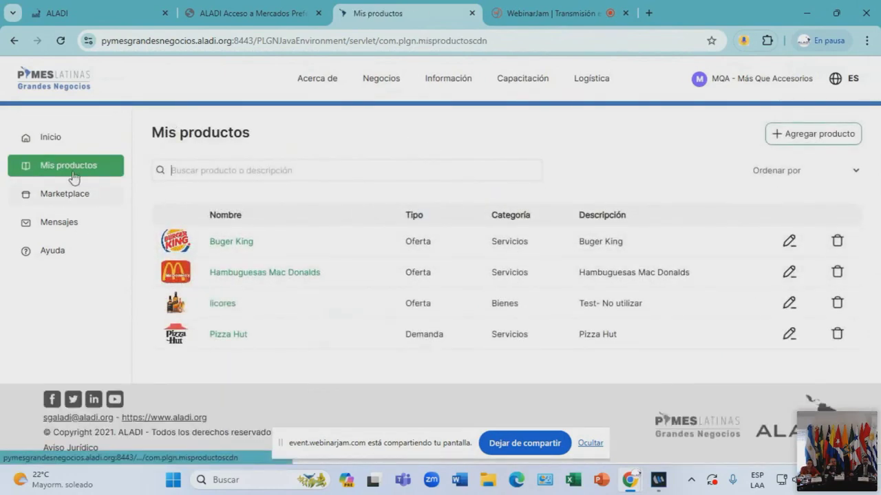
# Try to submit a new goods offer under 080440 - Aguacates (paltas)* without a name or description, and close the form.
pyautogui.click(62, 143)
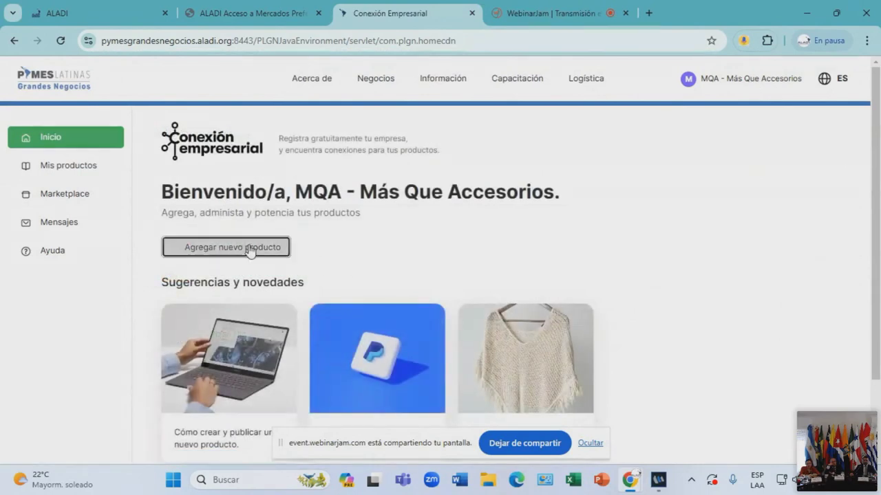
pyautogui.click(250, 247)
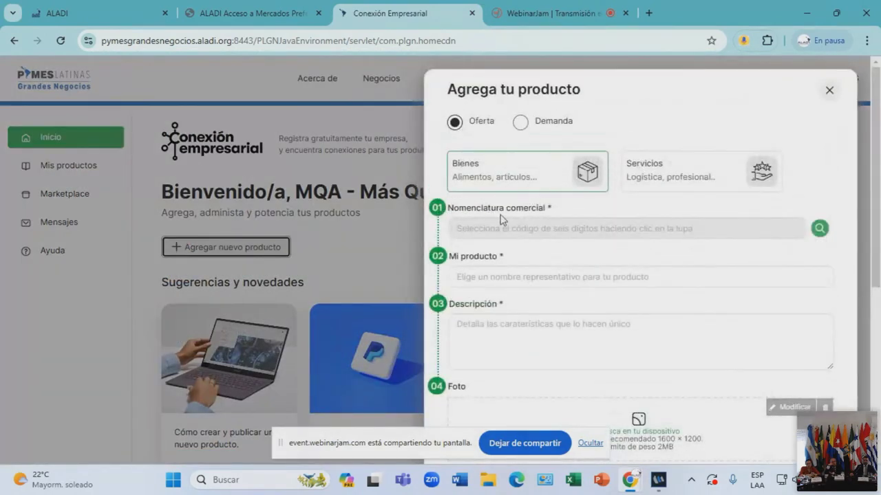
pyautogui.click(820, 229)
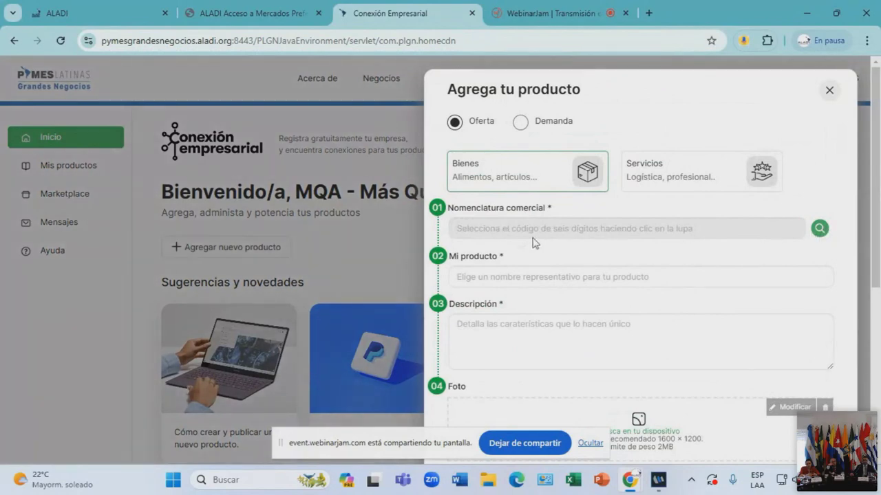
pyautogui.write('palta')
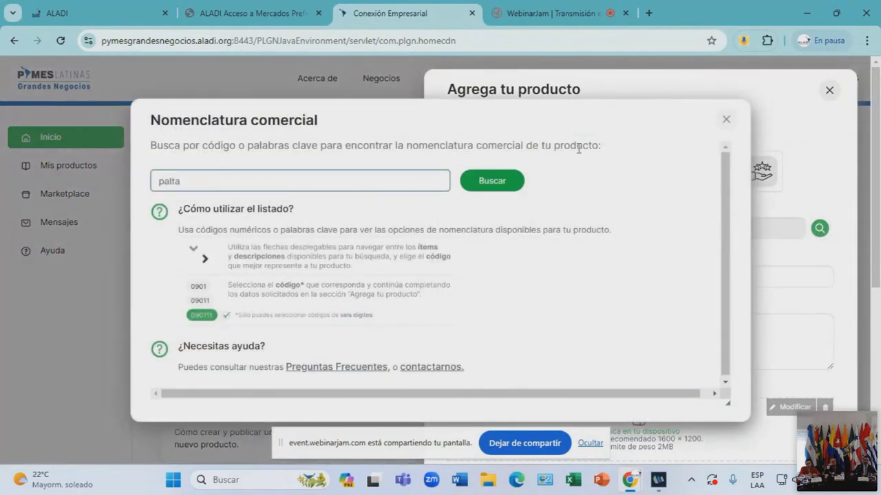
pyautogui.press('Return')
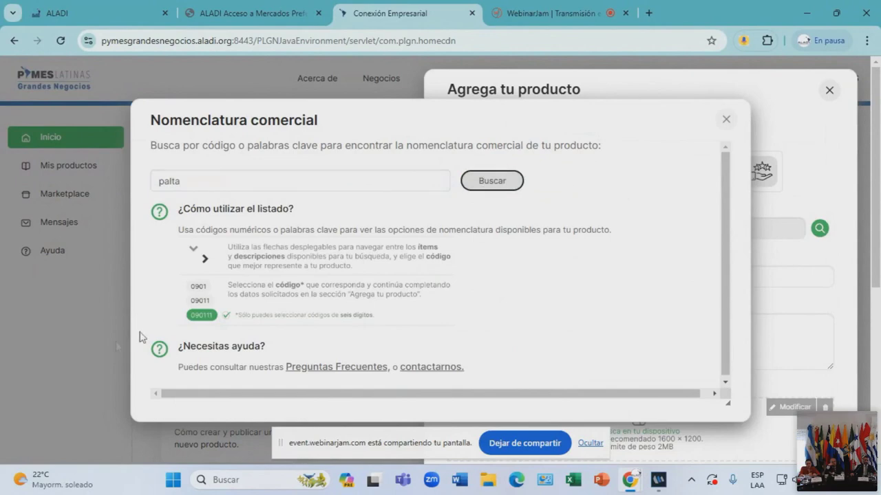
pyautogui.click(275, 278)
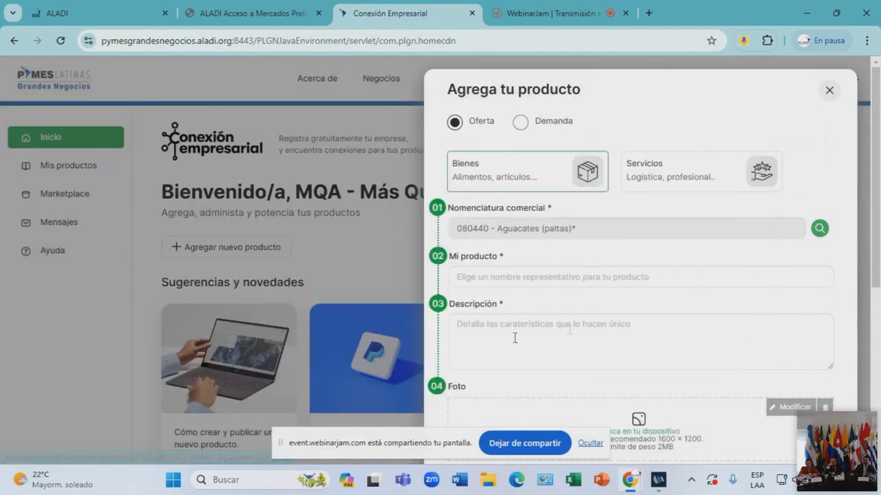
pyautogui.scroll(-5, 629, 233)
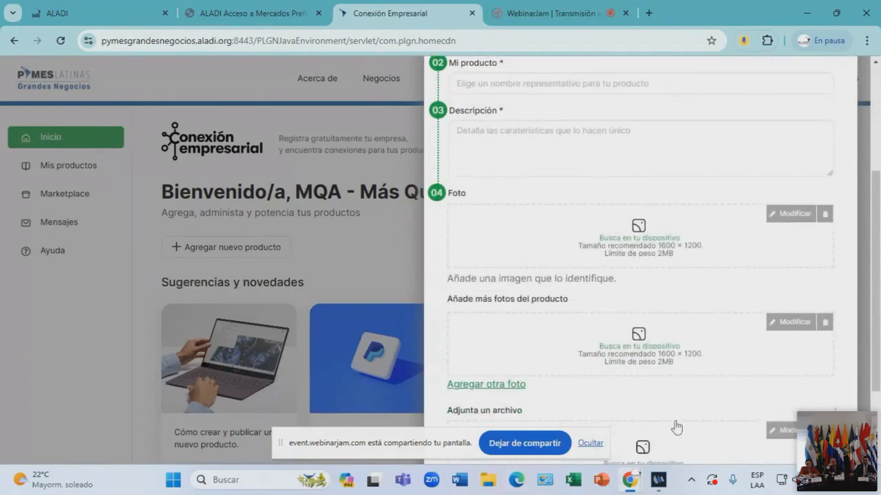
pyautogui.click(570, 425)
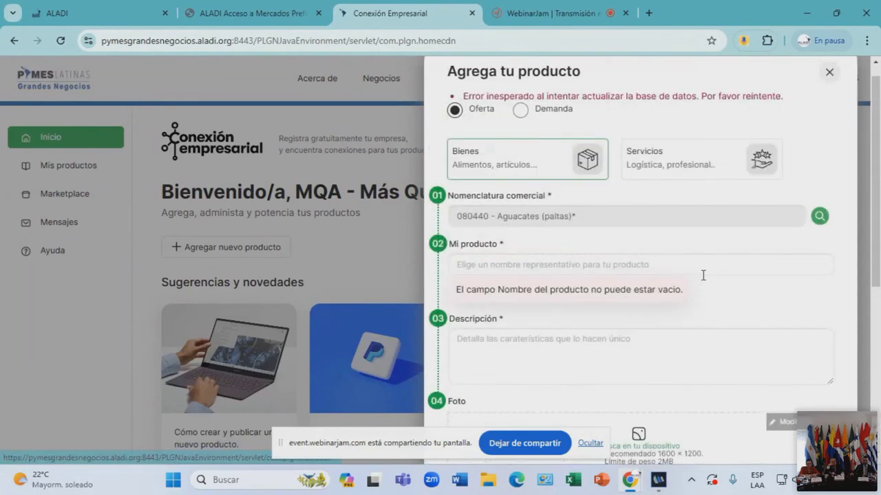
pyautogui.click(829, 73)
# Start a new goods offer, search the commercial nomenclature for "palta" and assign code 080440 - Aguacates (paltas)*.
pyautogui.click(166, 251)
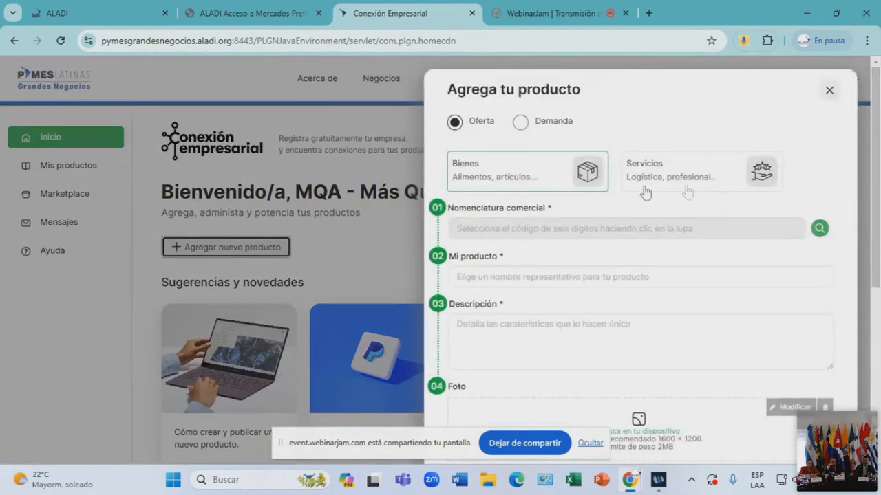
pyautogui.click(817, 230)
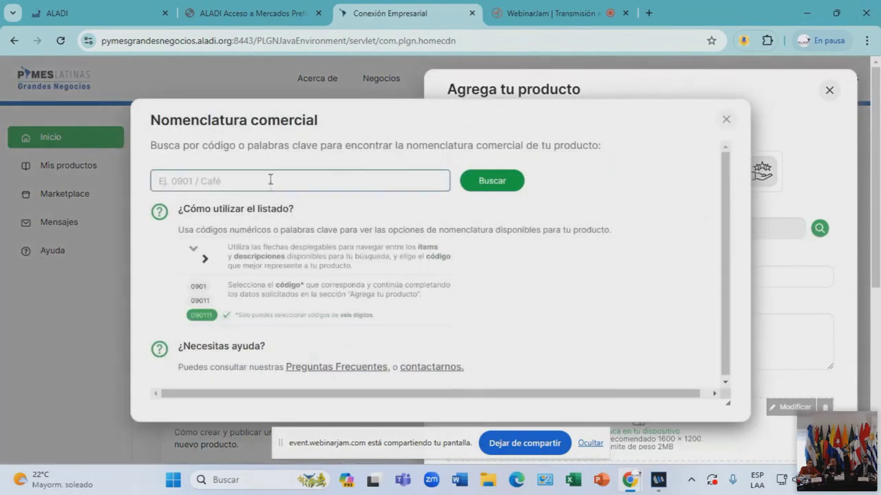
pyautogui.write('palta')
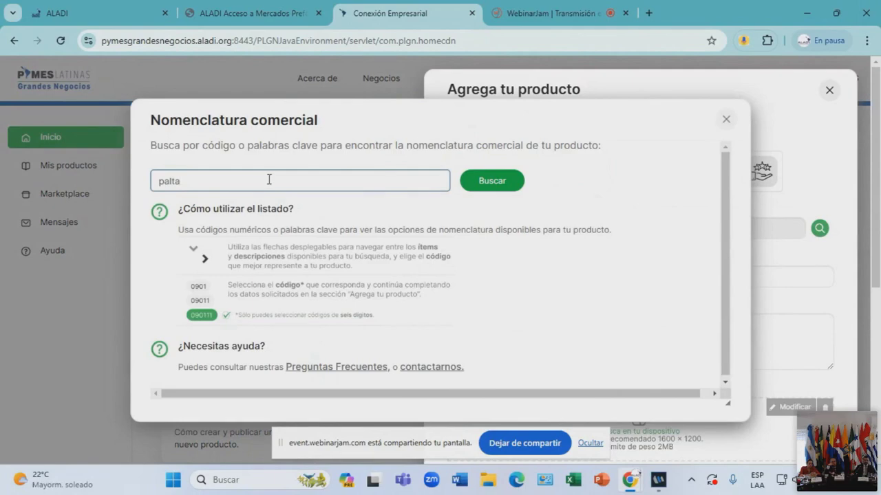
pyautogui.click(478, 183)
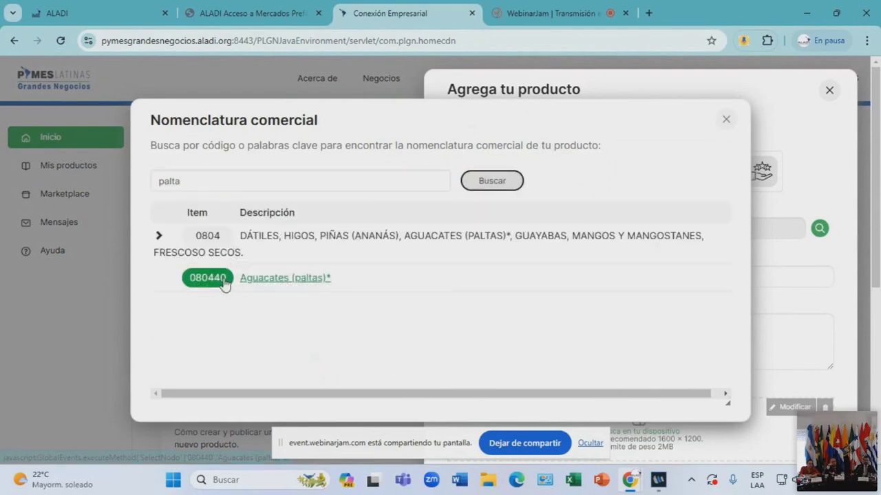
pyautogui.click(207, 279)
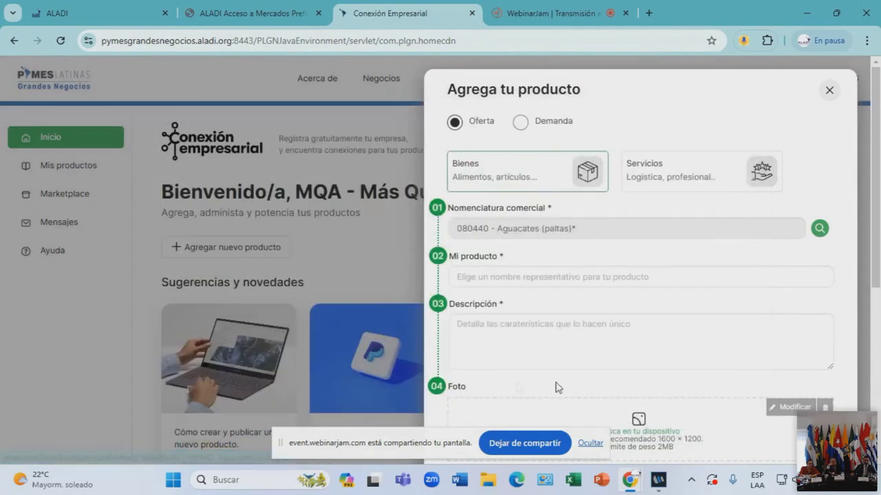
# Name the avocado offer "Palta Hass", describe it as "10 toneladas" and submit it without a photo.
pyautogui.click(488, 278)
pyautogui.write('Palta Hass')
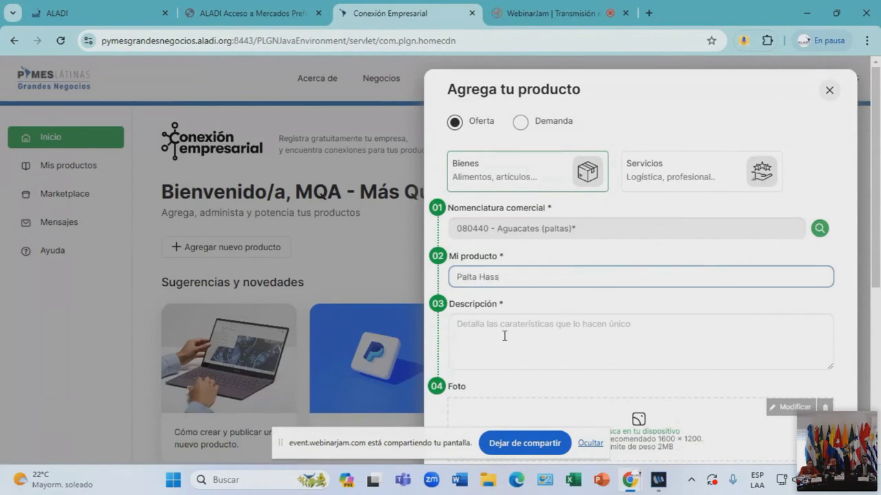
pyautogui.click(504, 336)
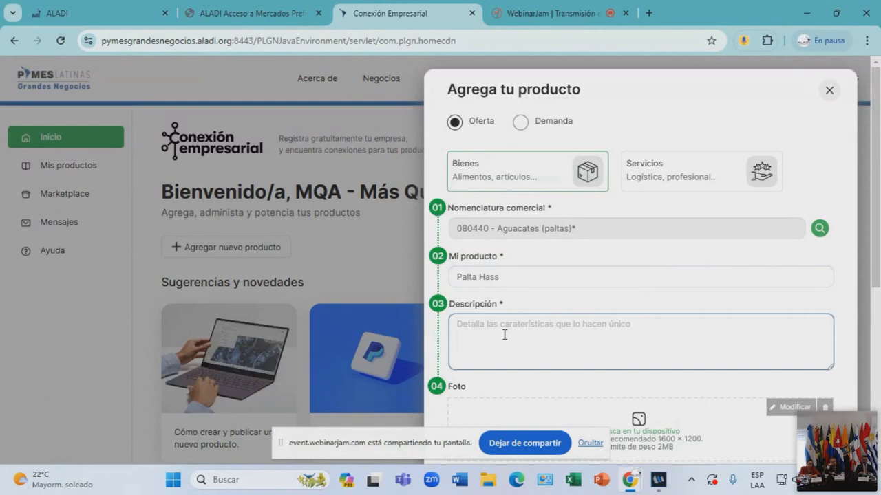
pyautogui.write('1')
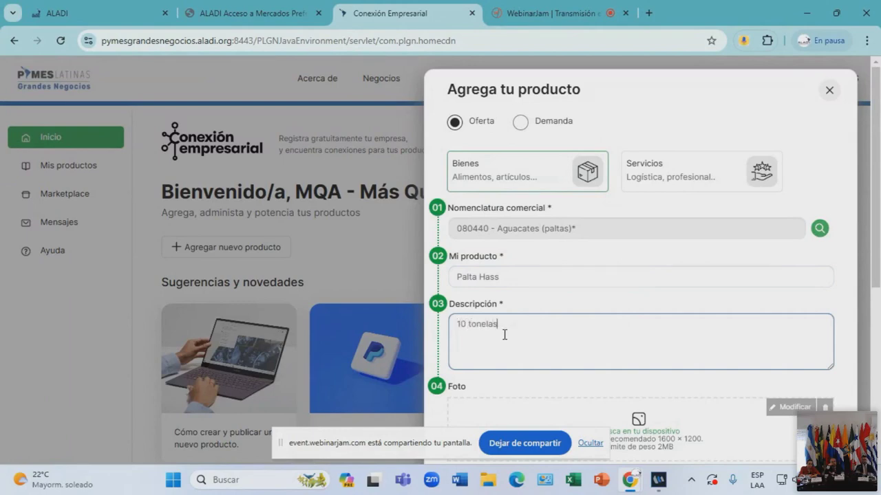
pyautogui.write('0 toneladas')
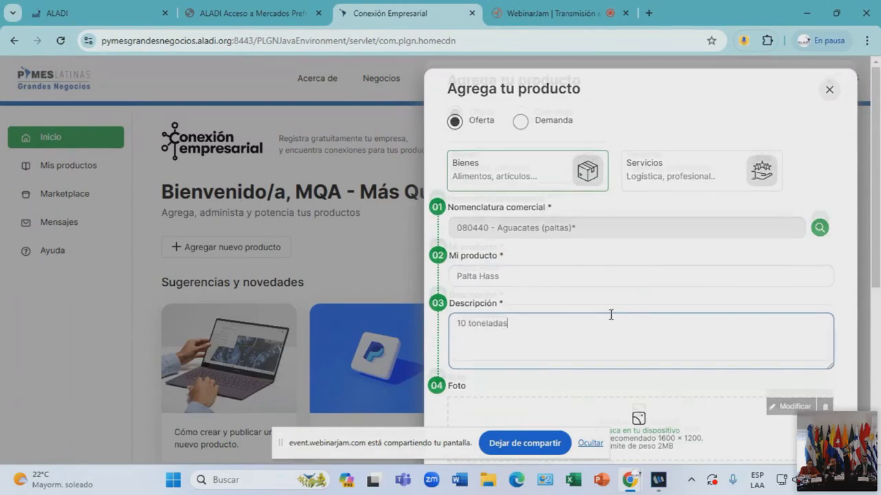
pyautogui.scroll(-5, 612, 313)
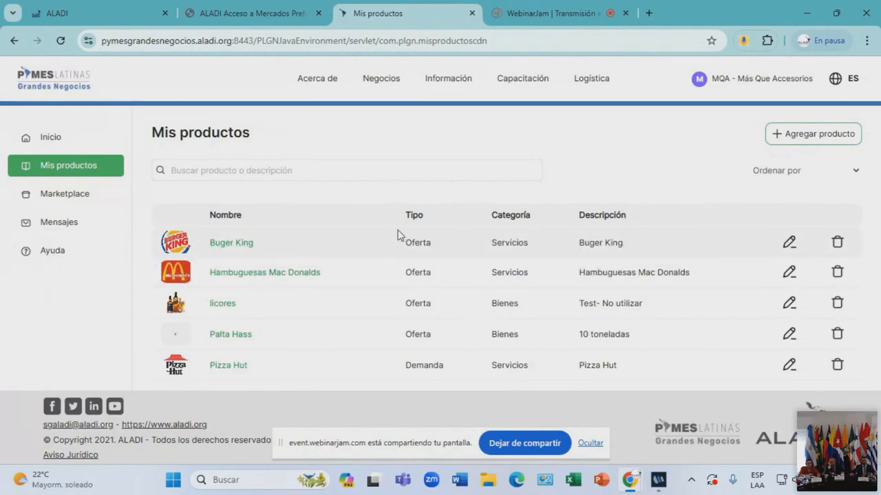
# Review the type and category of the company's listed products, and open and close the Buger King listing's edit form.
pyautogui.moveTo(406, 215); pyautogui.dragTo(446, 250)
pyautogui.moveTo(407, 372); pyautogui.dragTo(447, 372)
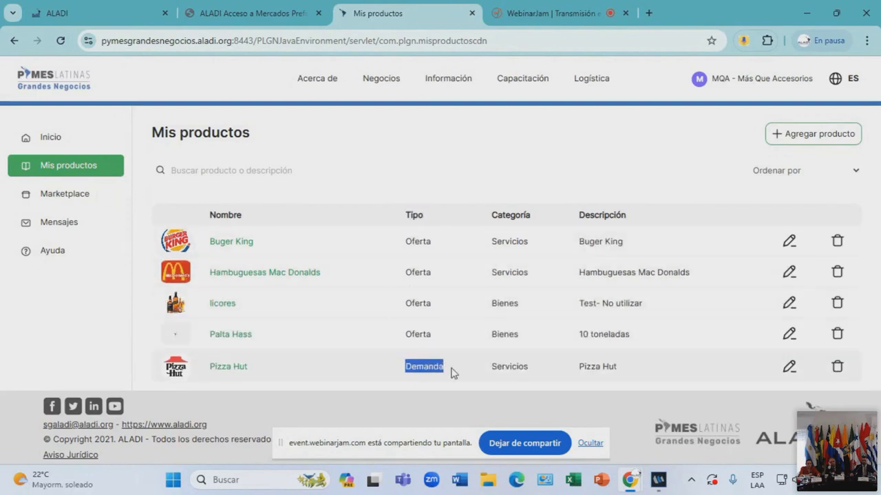
pyautogui.moveTo(491, 242); pyautogui.dragTo(528, 245)
pyautogui.moveTo(491, 303); pyautogui.dragTo(519, 307)
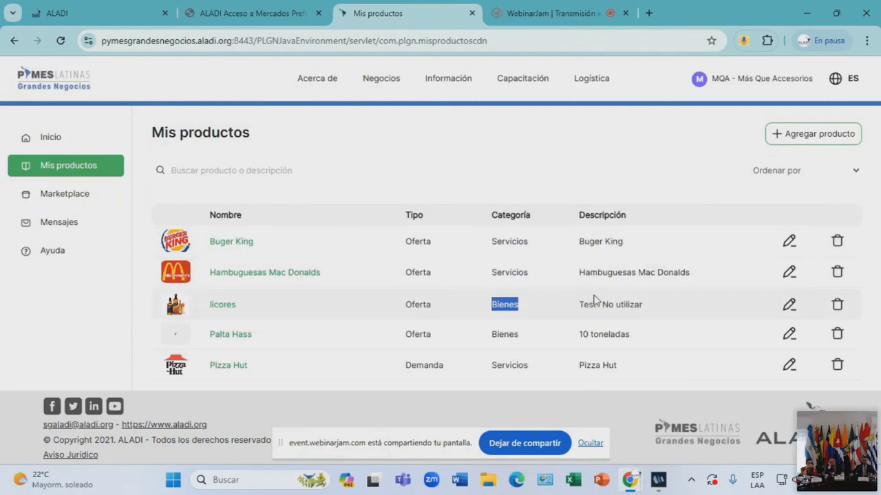
pyautogui.click(790, 245)
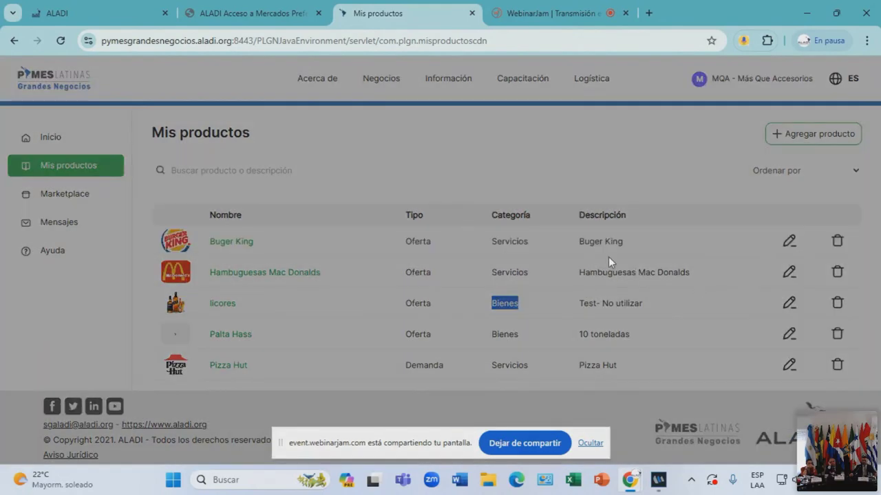
pyautogui.click(828, 93)
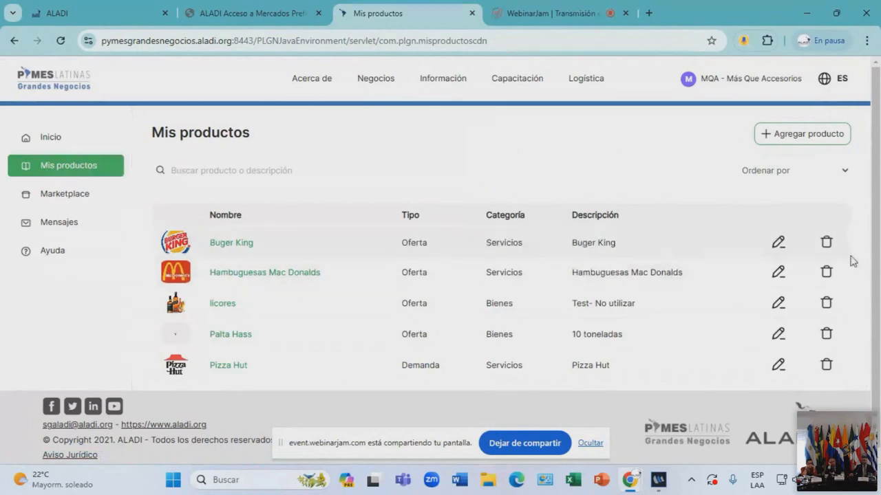
pyautogui.scroll(-1, 759, 252)
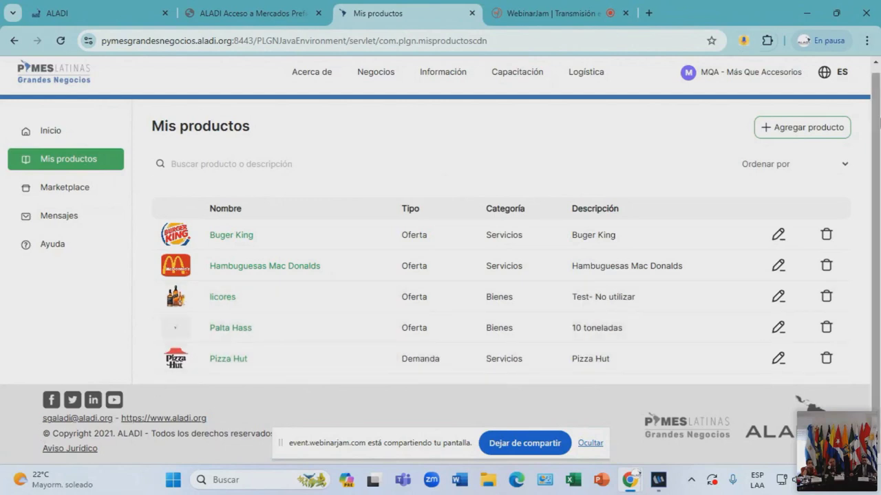
# Go to the Marketplace and open the section for exploring offers and demands.
pyautogui.click(45, 196)
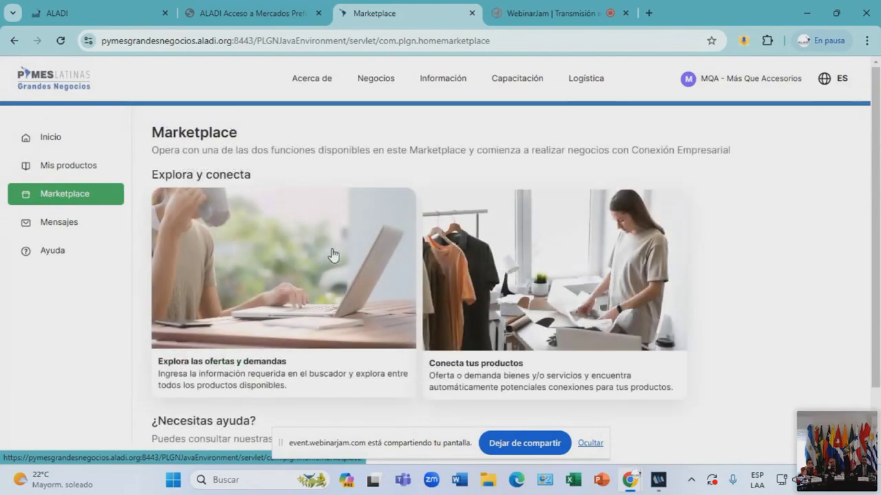
pyautogui.scroll(-3, 368, 318)
pyautogui.scroll(3, 309, 313)
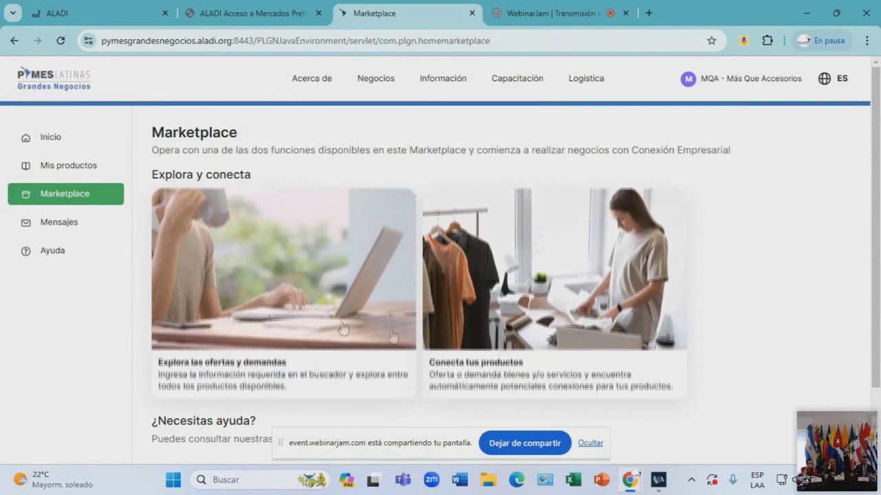
pyautogui.click(262, 249)
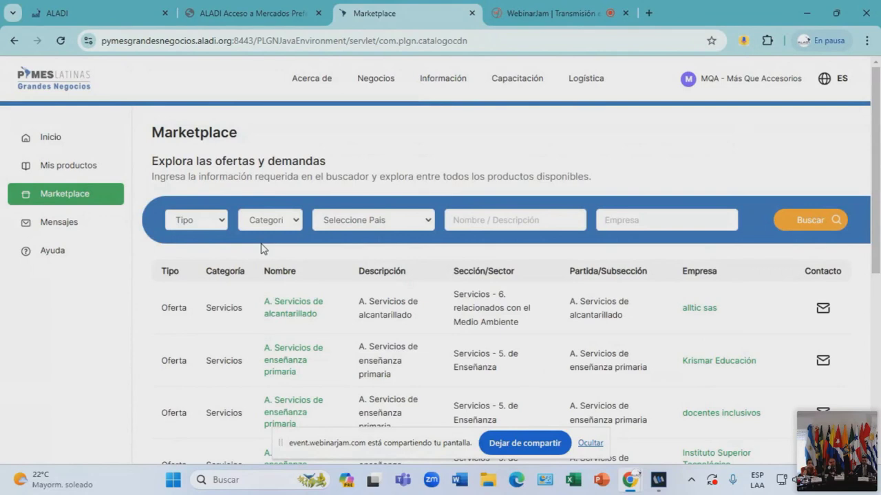
# Search the marketplace for listings of type Demanda, category Bienes, from Ecuador.
pyautogui.click(186, 227)
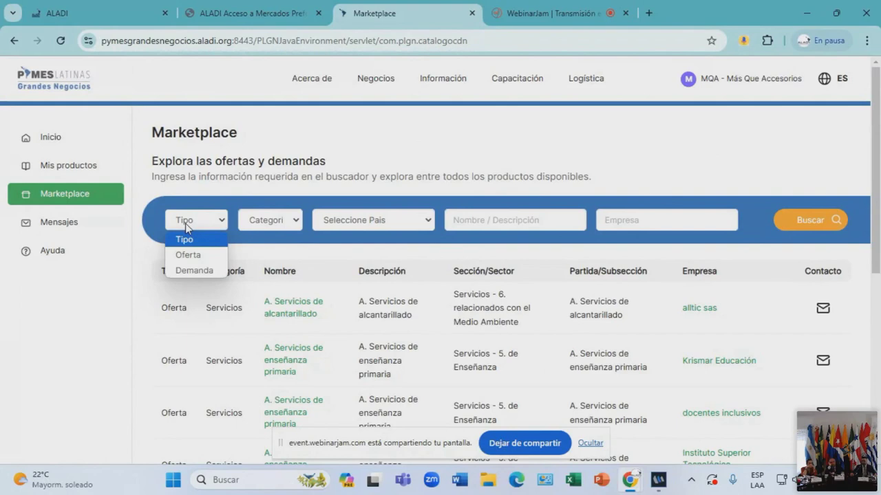
pyautogui.click(195, 271)
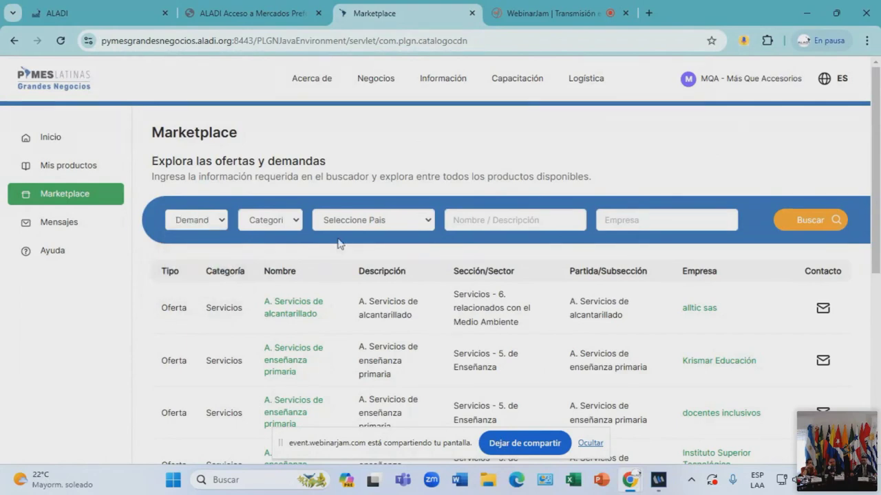
pyautogui.click(281, 220)
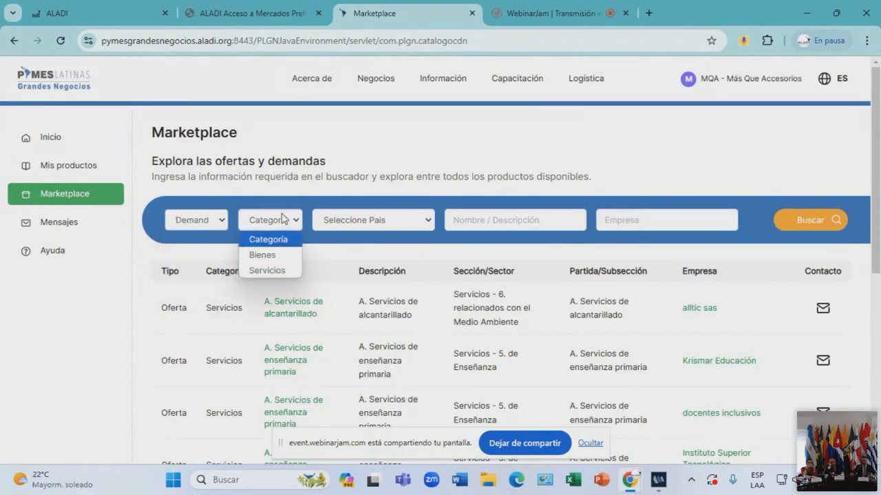
pyautogui.click(283, 255)
pyautogui.click(370, 221)
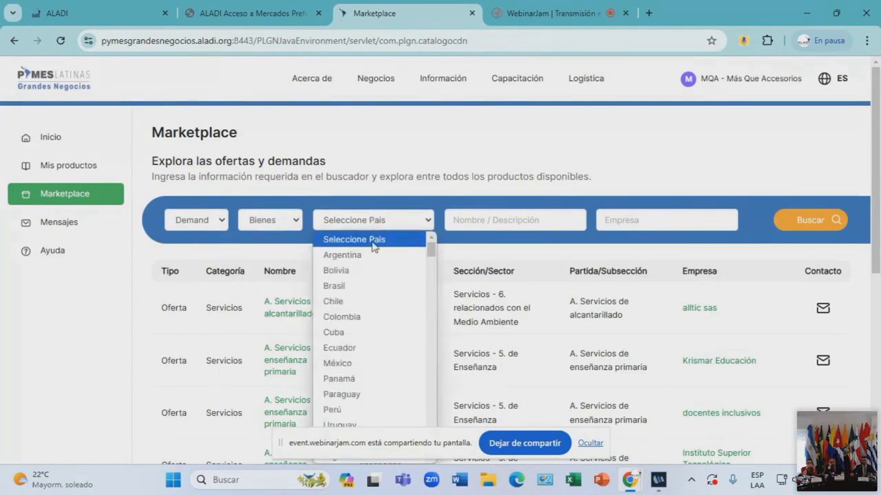
pyautogui.click(362, 348)
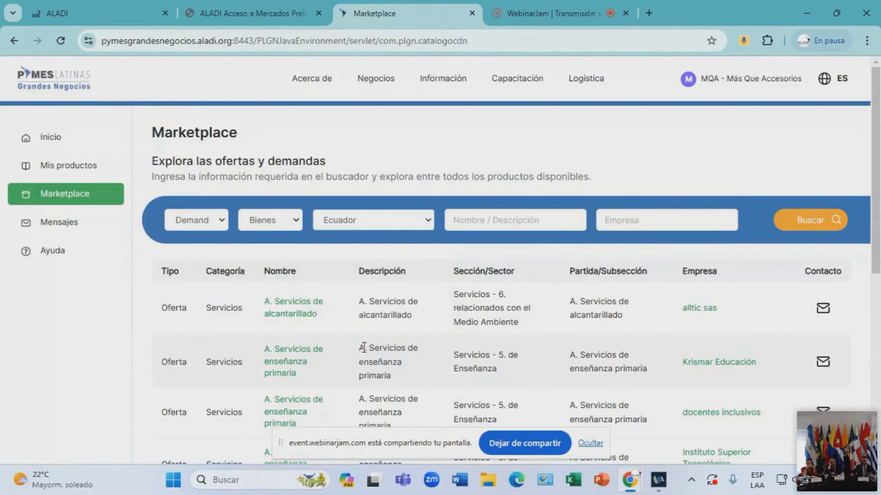
pyautogui.click(821, 224)
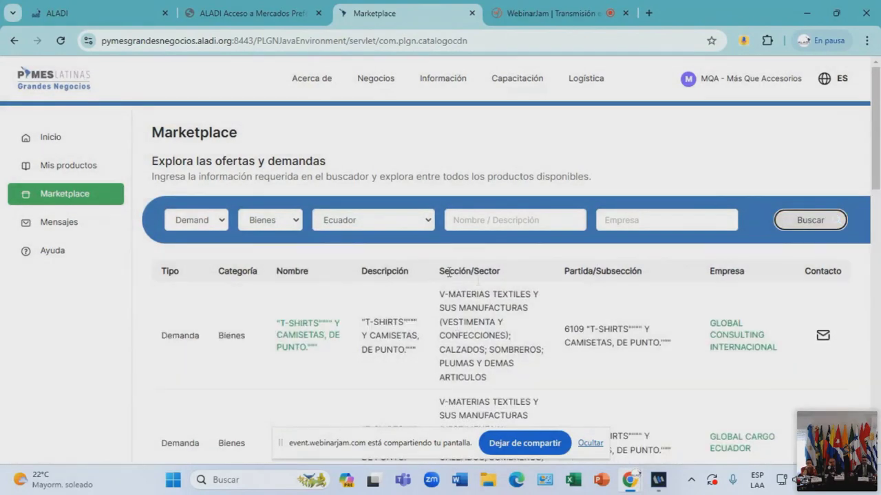
# Examine the listed goods demands from Ecuador, including their names, sectors and requesting companies.
pyautogui.scroll(-5, 553, 309)
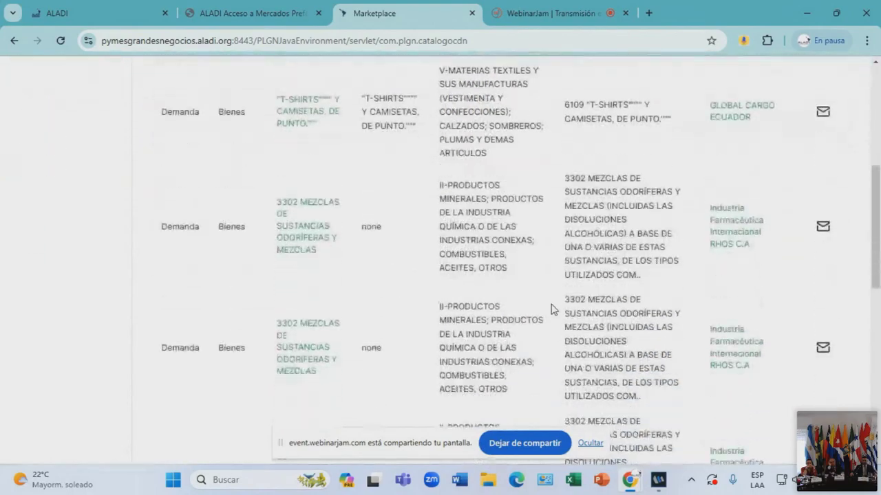
pyautogui.scroll(-5, 552, 309)
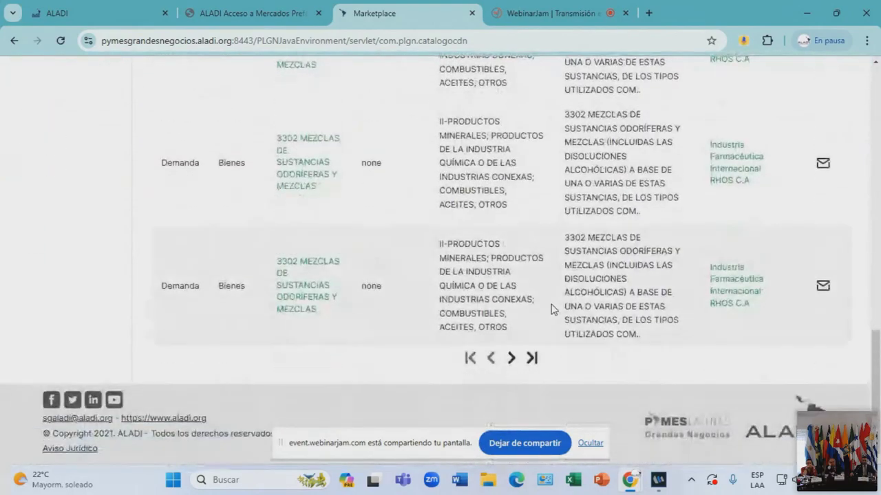
pyautogui.scroll(10, 553, 309)
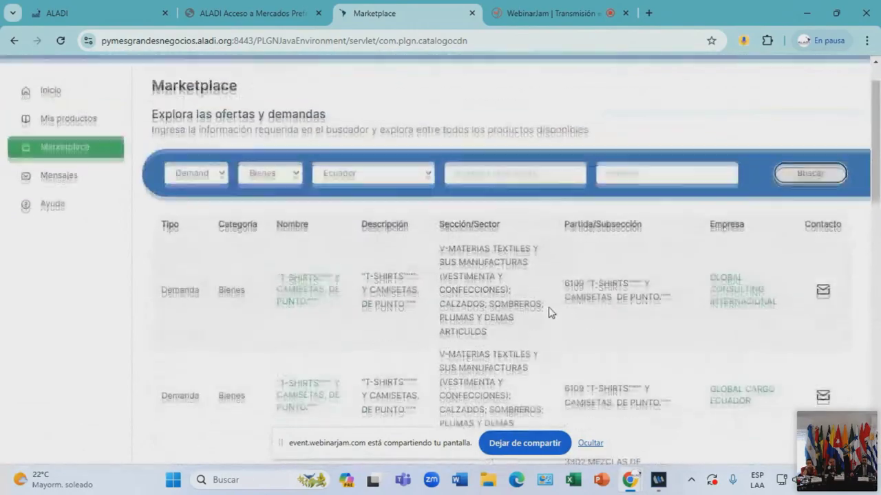
pyautogui.scroll(-3, 550, 311)
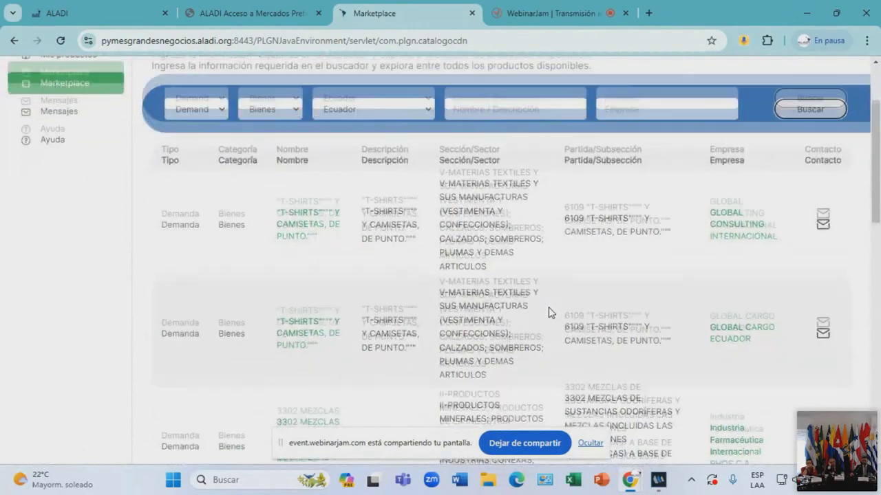
pyautogui.scroll(-1, 305, 252)
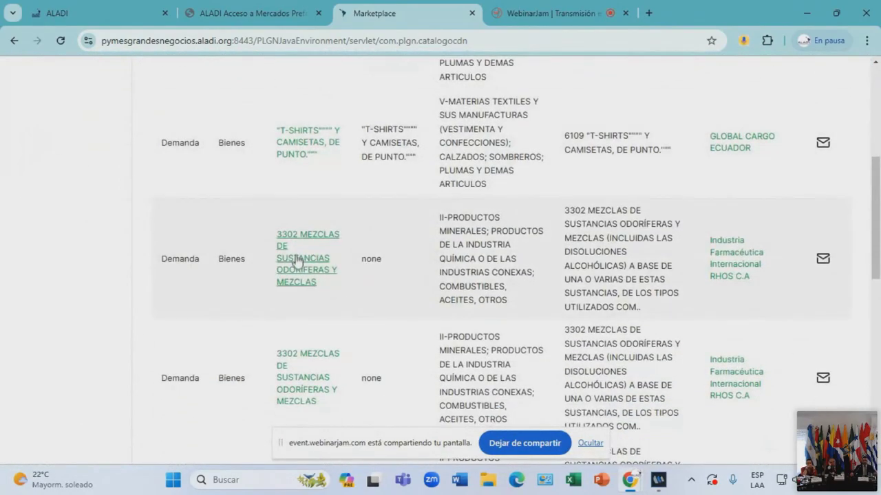
pyautogui.scroll(-1, 305, 270)
pyautogui.scroll(-2, 320, 280)
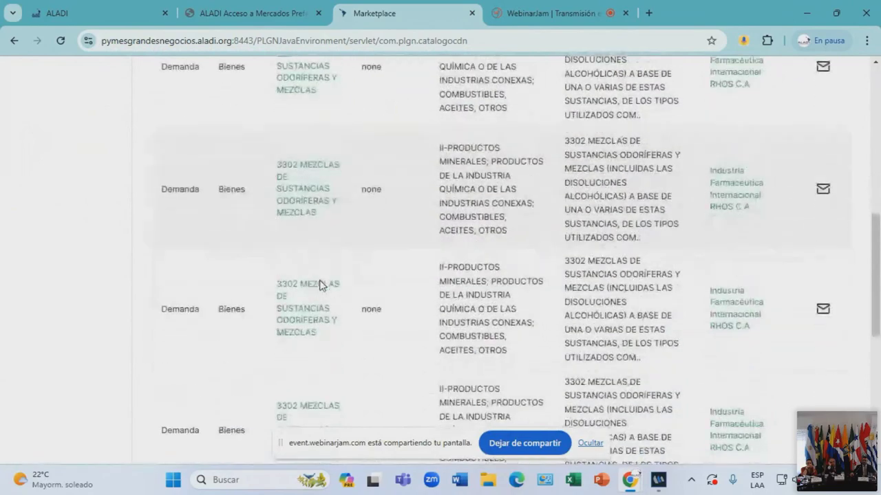
pyautogui.scroll(5, 736, 283)
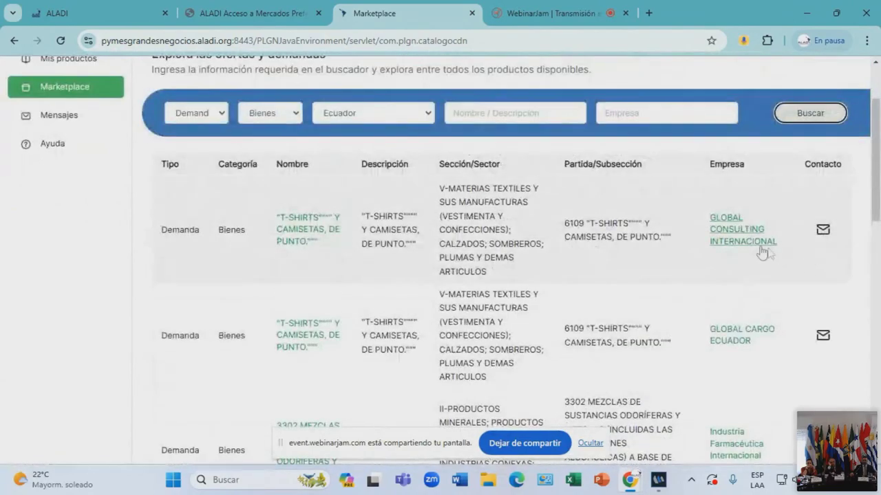
# Open the Global Consulting Internacional company profile, bring up its contact form and close the form unsent.
pyautogui.click(747, 240)
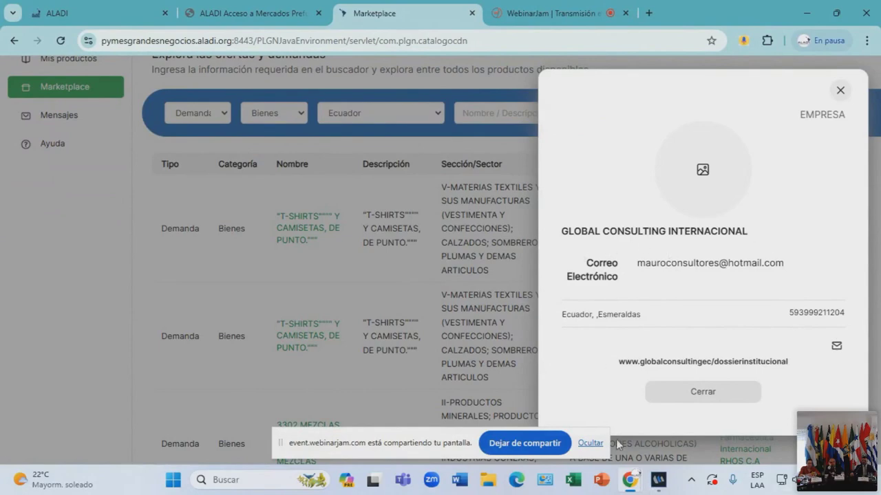
pyautogui.click(832, 348)
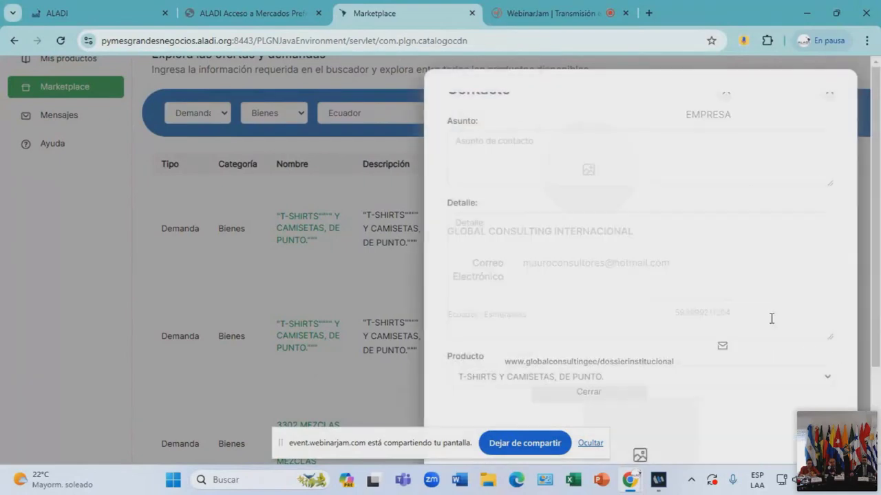
pyautogui.click(829, 92)
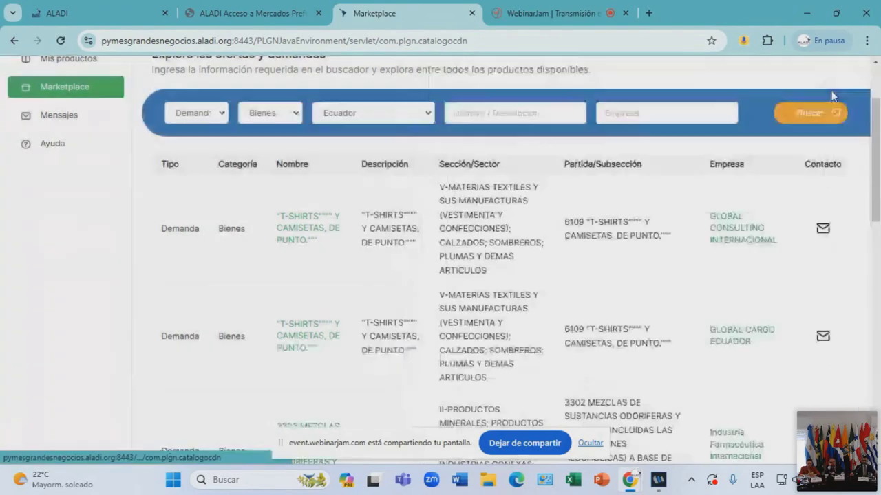
# Reopen the Global Consulting Internacional profile, highlight the company's e-mail address and close the profile.
pyautogui.click(716, 251)
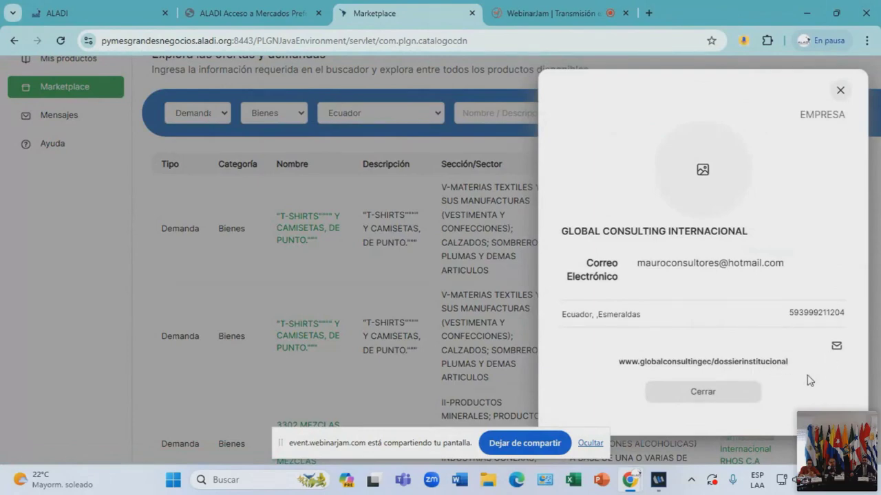
pyautogui.moveTo(639, 270); pyautogui.dragTo(815, 267)
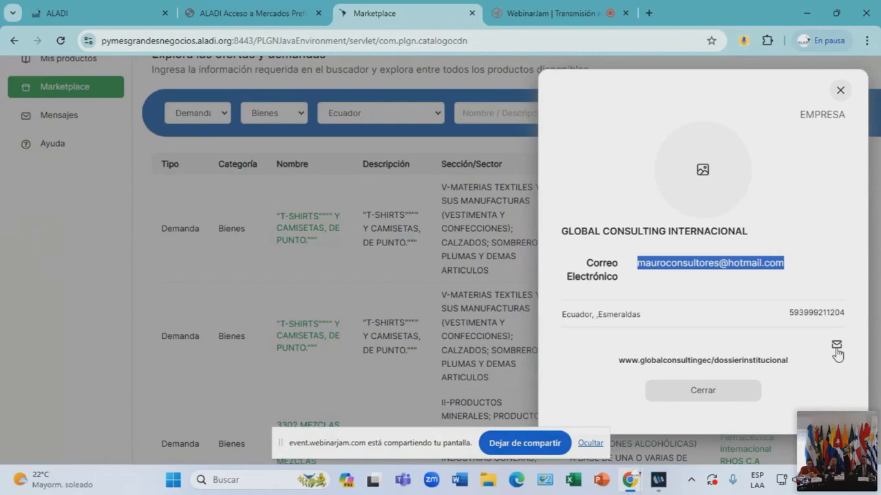
pyautogui.click(840, 94)
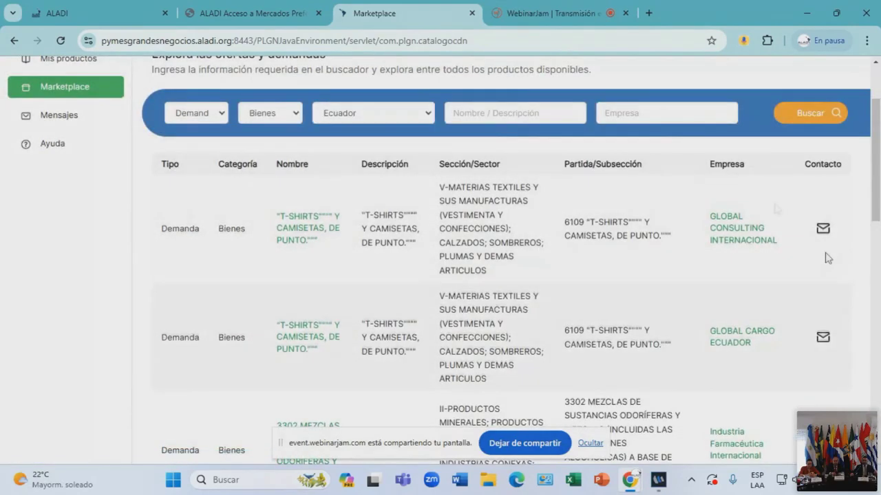
# Narrow the Ecuador goods demands to companies matching "global" and look through the results.
pyautogui.moveTo(705, 222); pyautogui.dragTo(777, 240)
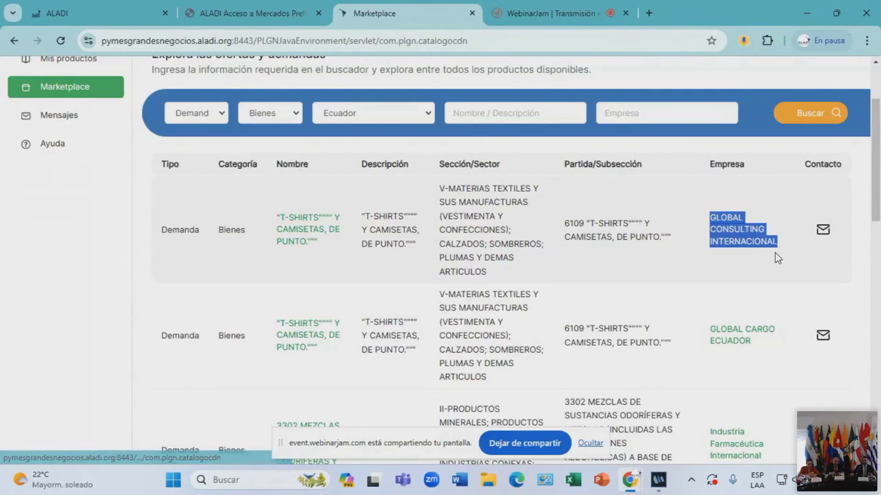
pyautogui.click(645, 113)
pyautogui.write('global')
pyautogui.click(798, 118)
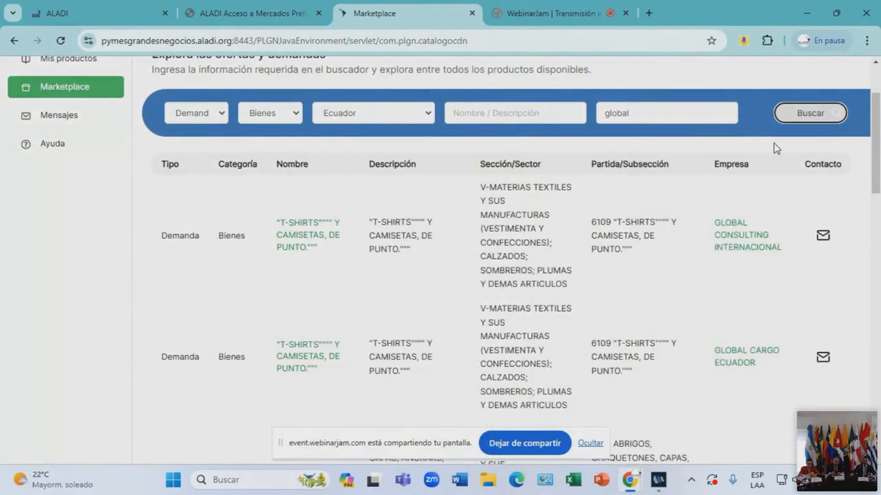
pyautogui.scroll(-2, 769, 273)
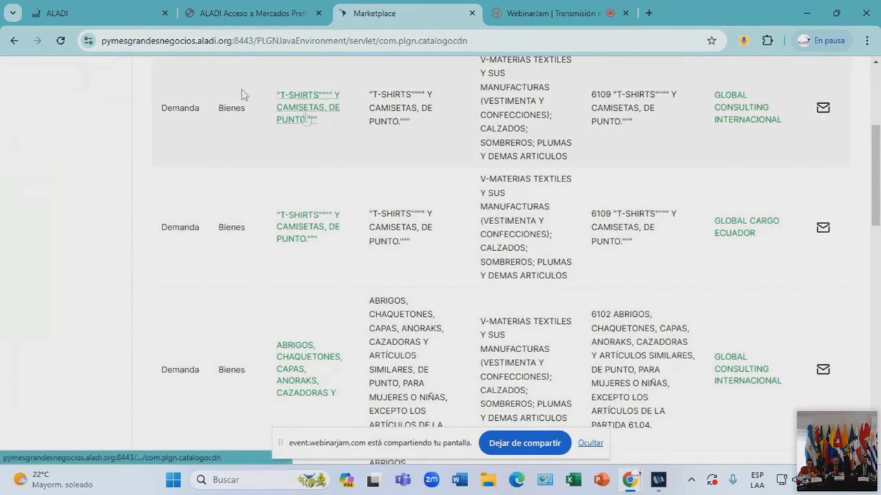
# Look through the filtered Ecuador goods demands and go on to the next page of results.
pyautogui.scroll(-4, 262, 394)
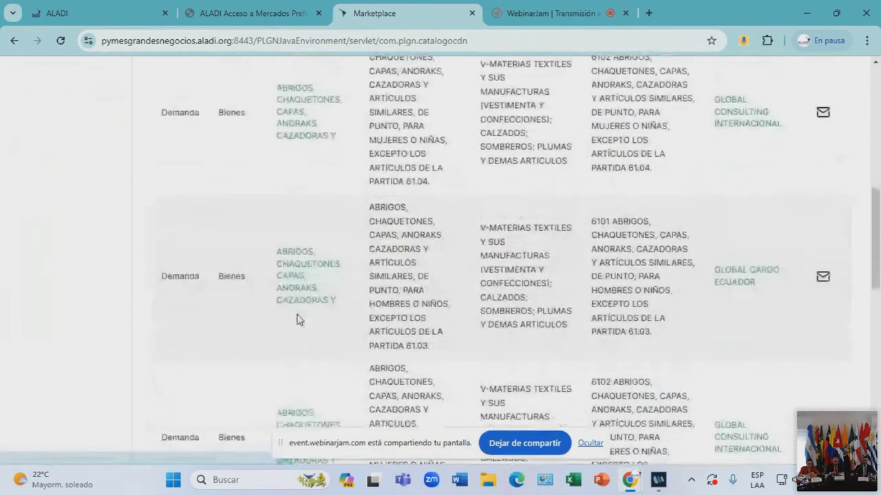
pyautogui.scroll(-6, 310, 316)
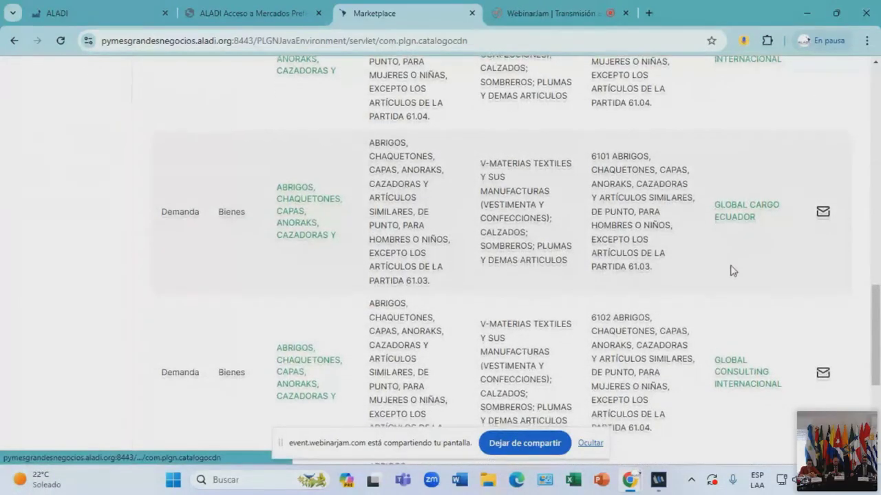
pyautogui.scroll(-2, 771, 265)
pyautogui.scroll(-3, 468, 350)
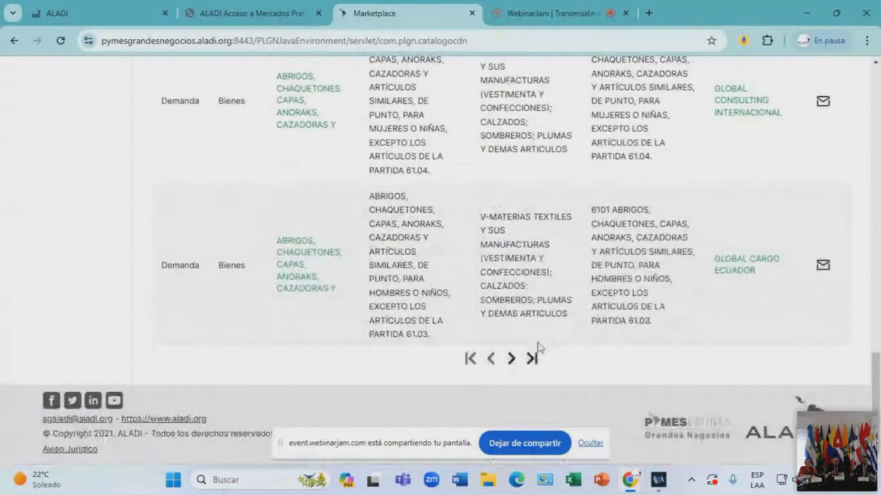
pyautogui.click(513, 358)
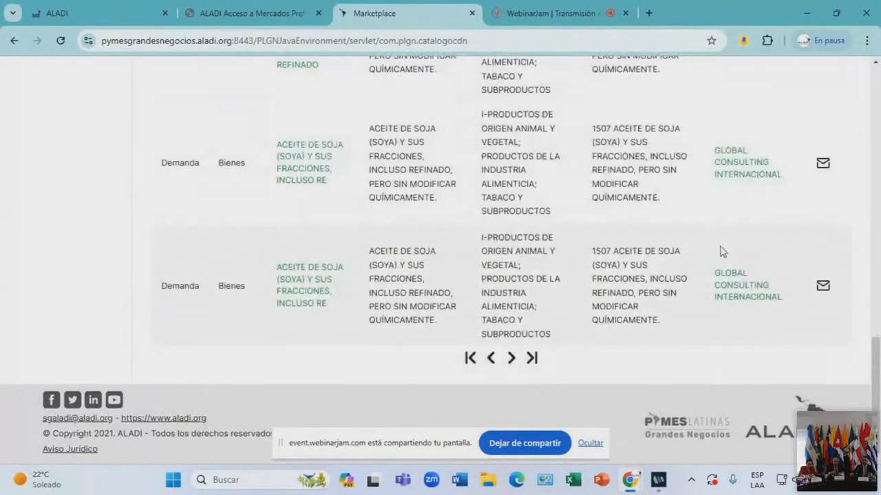
pyautogui.scroll(1, 781, 256)
pyautogui.scroll(4, 781, 256)
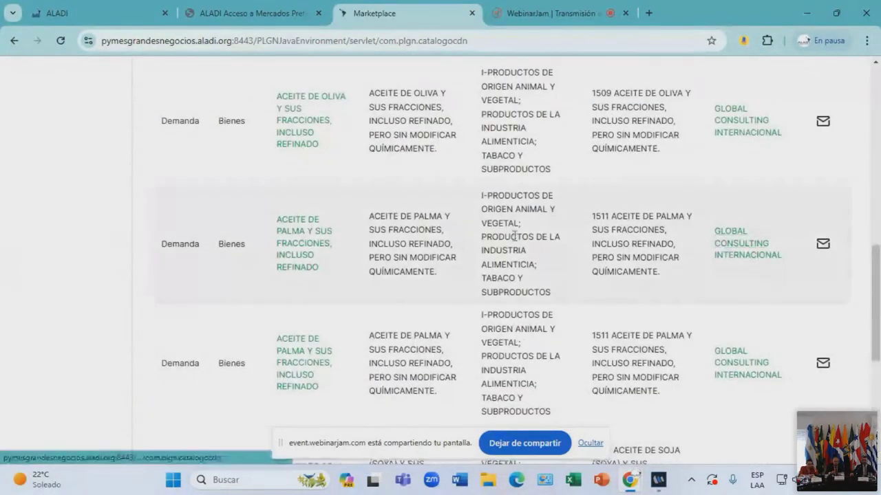
pyautogui.scroll(-2, 690, 252)
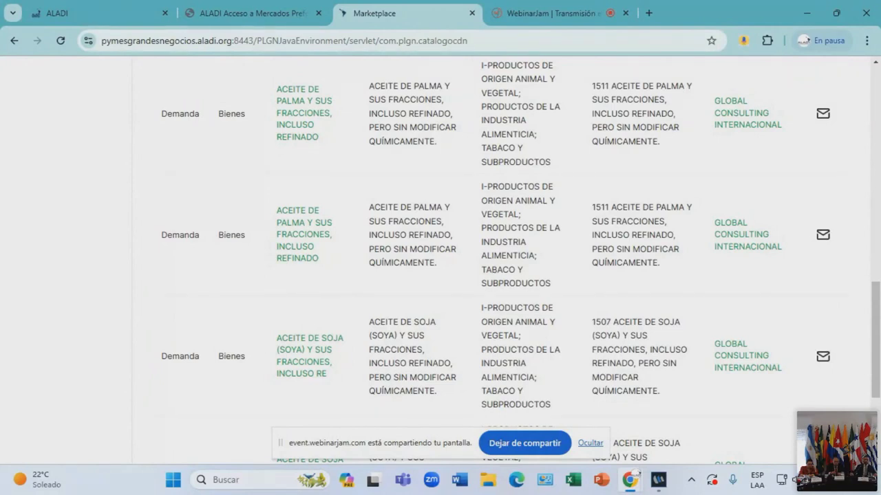
# Return to the offers and demands search, clear the company filter and set the name/description filter to "abrigo".
pyautogui.click(13, 47)
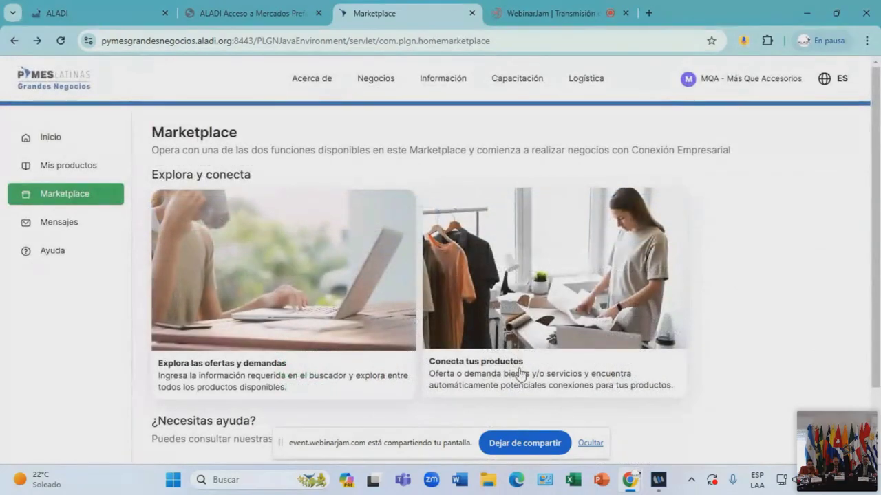
pyautogui.click(289, 323)
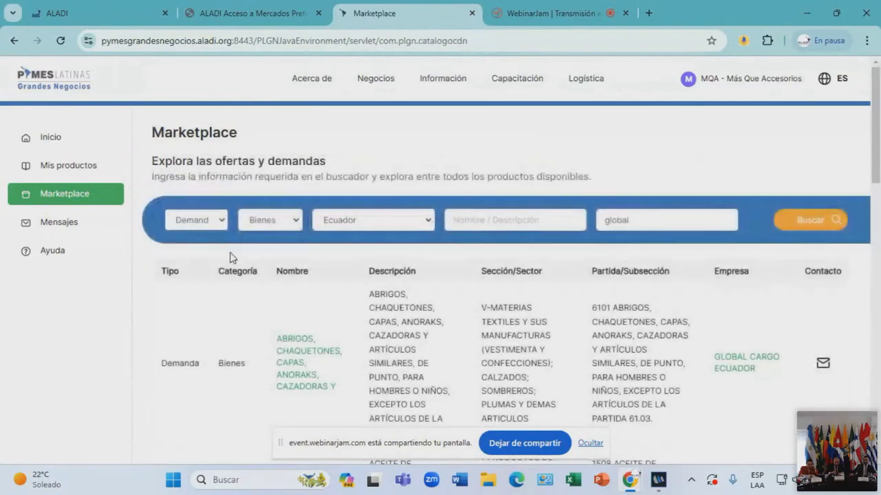
pyautogui.doubleClick(616, 220)
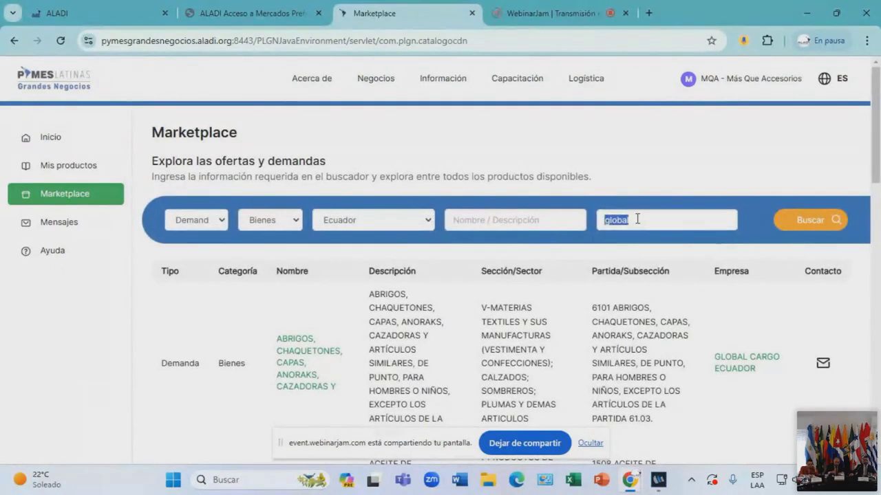
pyautogui.moveTo(616, 220); pyautogui.dragTo(540, 220)
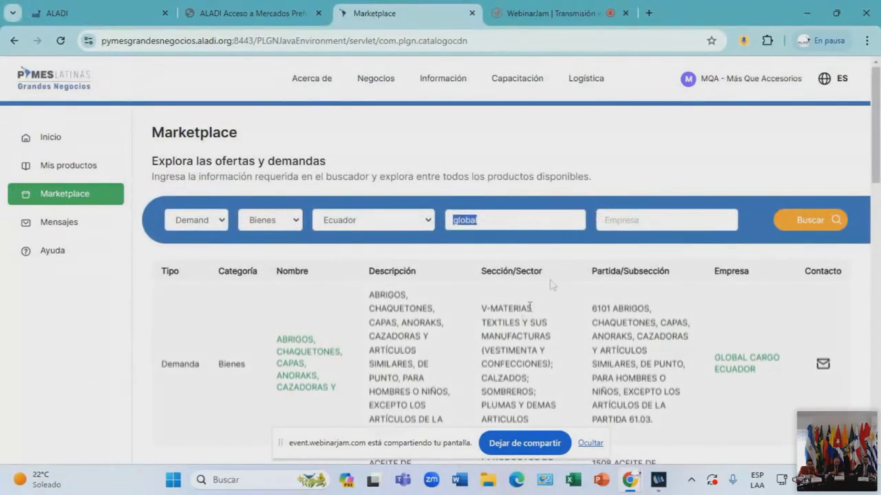
pyautogui.write('abrigo')
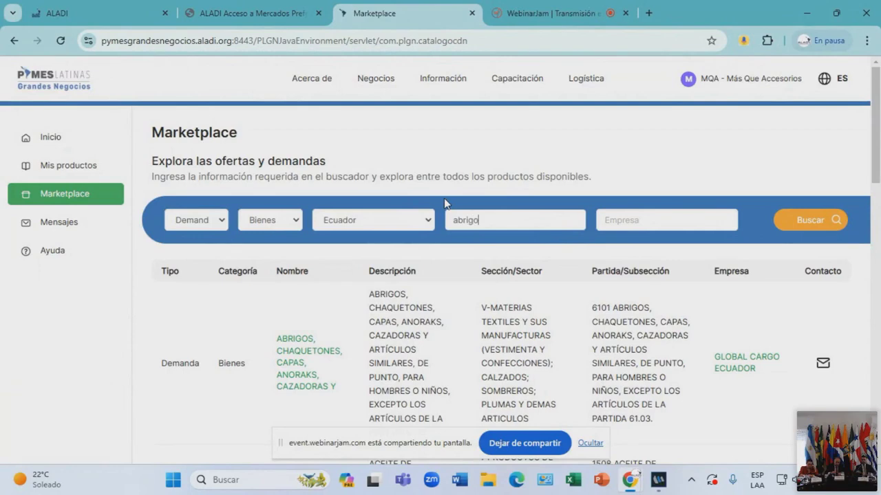
# Search the Ecuador goods demands for "abrigo", check the results and try the previous results page.
pyautogui.click(799, 222)
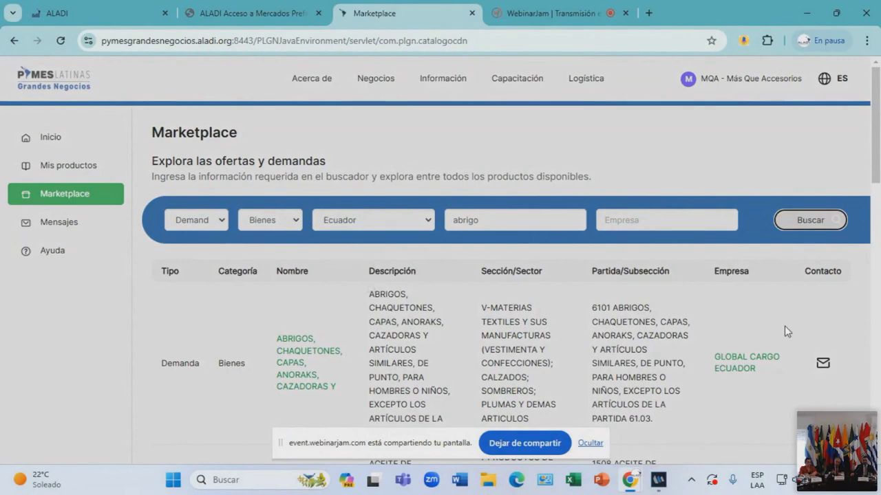
pyautogui.scroll(-3, 784, 326)
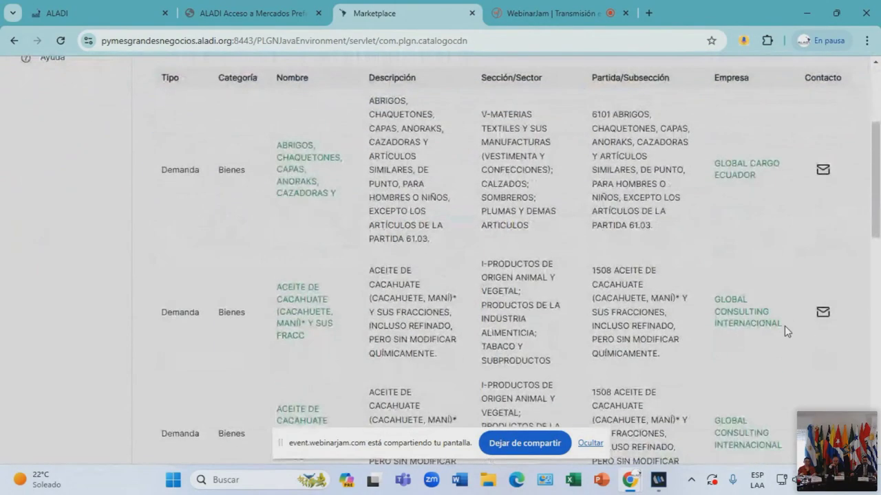
pyautogui.scroll(3, 784, 326)
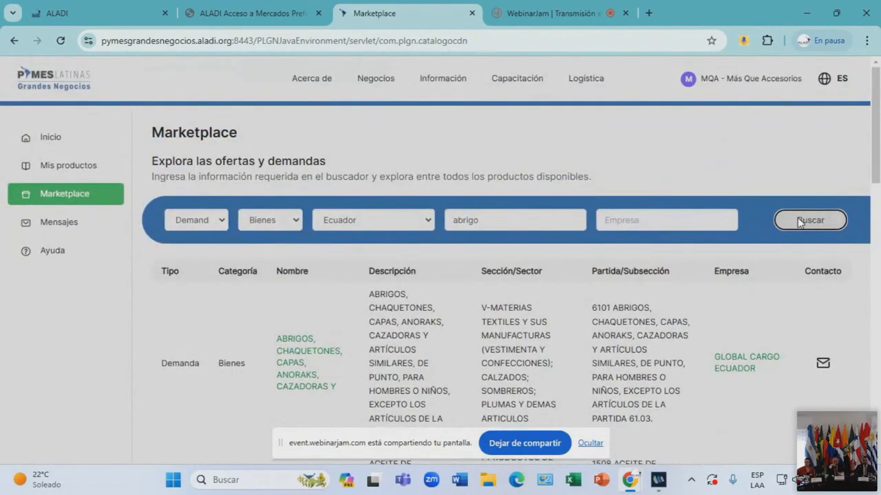
pyautogui.scroll(-5, 787, 248)
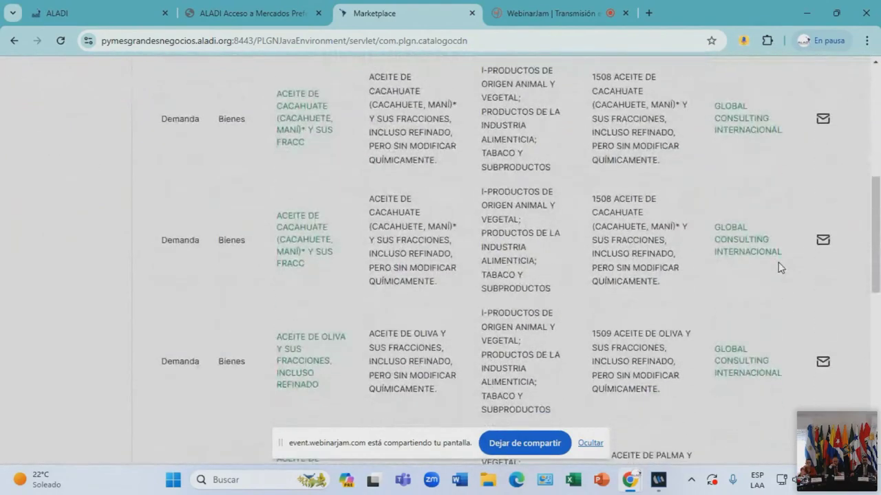
pyautogui.scroll(5, 778, 266)
pyautogui.click(803, 159)
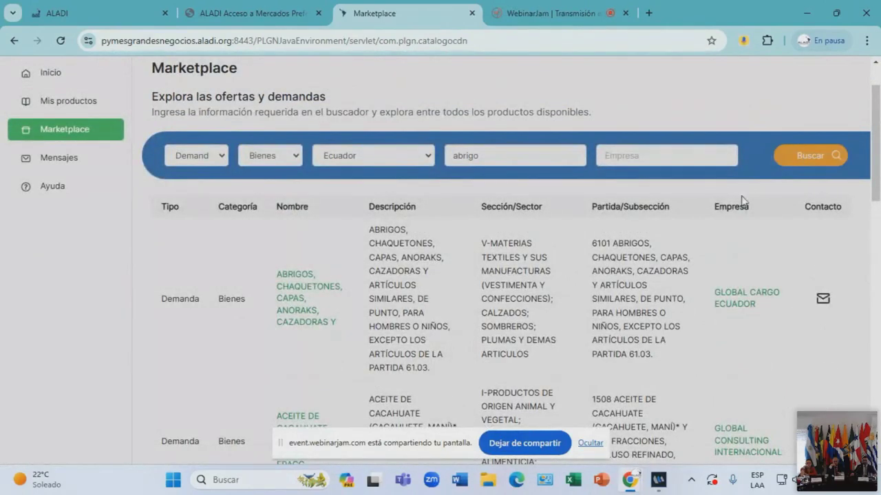
pyautogui.click(803, 155)
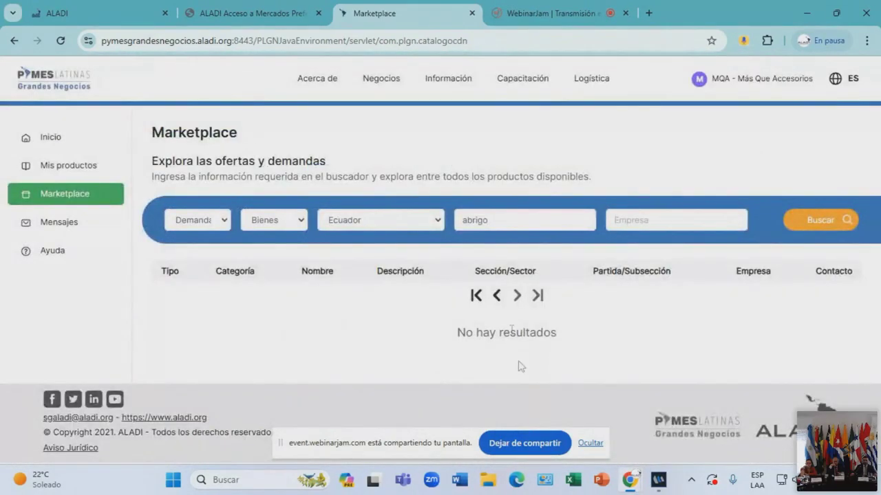
pyautogui.click(496, 295)
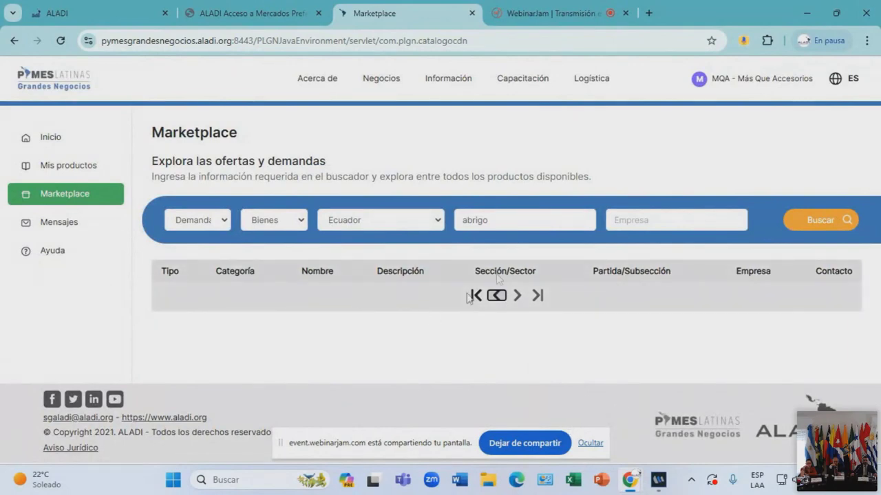
# Clear the name/description filter and list all goods demands from Ecuador again.
pyautogui.moveTo(502, 221); pyautogui.dragTo(441, 221)
pyautogui.press('BackSpace')
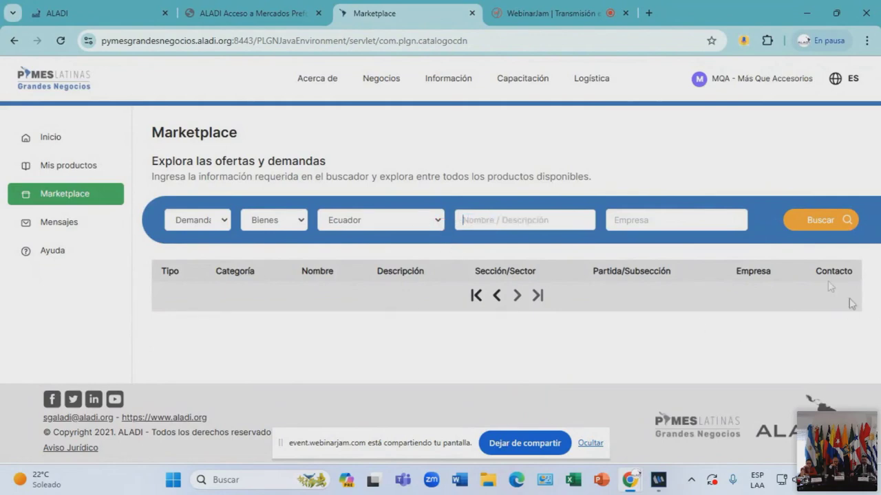
pyautogui.click(819, 220)
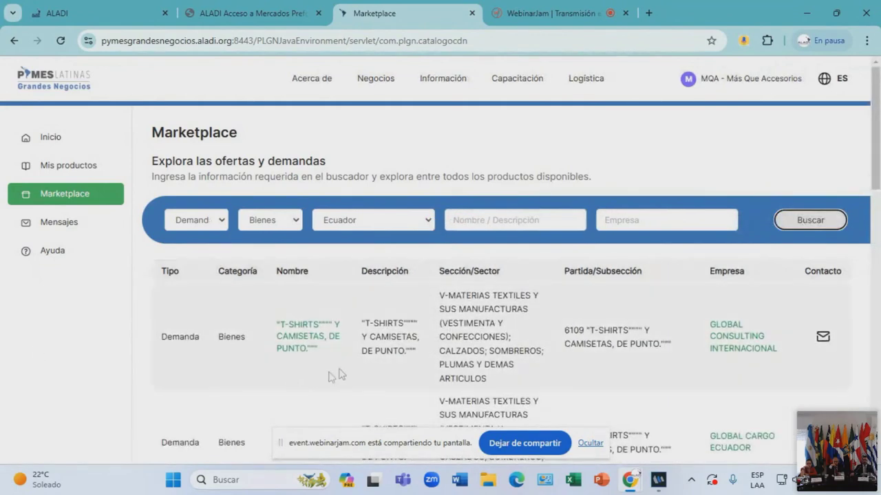
pyautogui.scroll(-1, 432, 325)
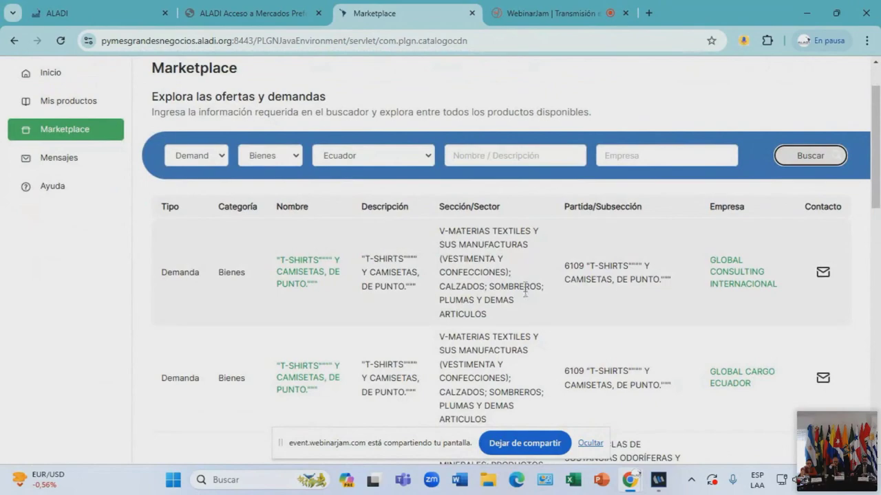
pyautogui.scroll(-1, 525, 292)
# Search the Ecuador goods demands for "camisetas" and look through the results.
pyautogui.click(489, 94)
pyautogui.write('camisetas')
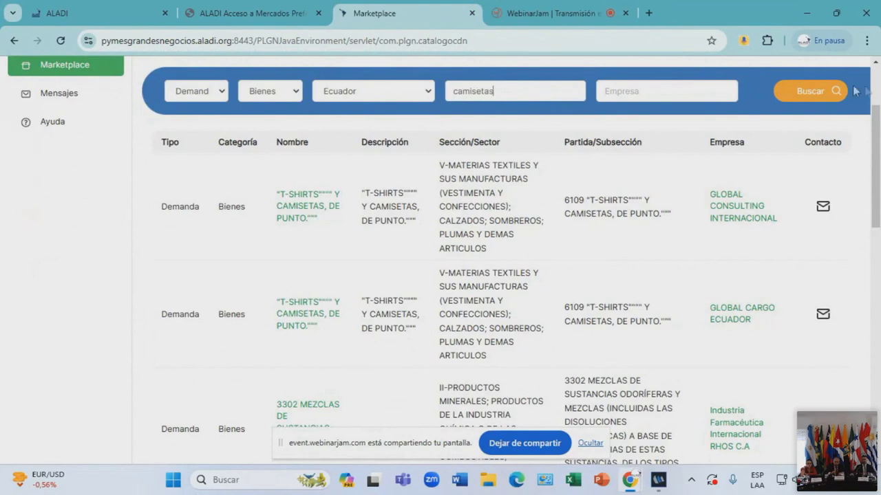
pyautogui.click(829, 91)
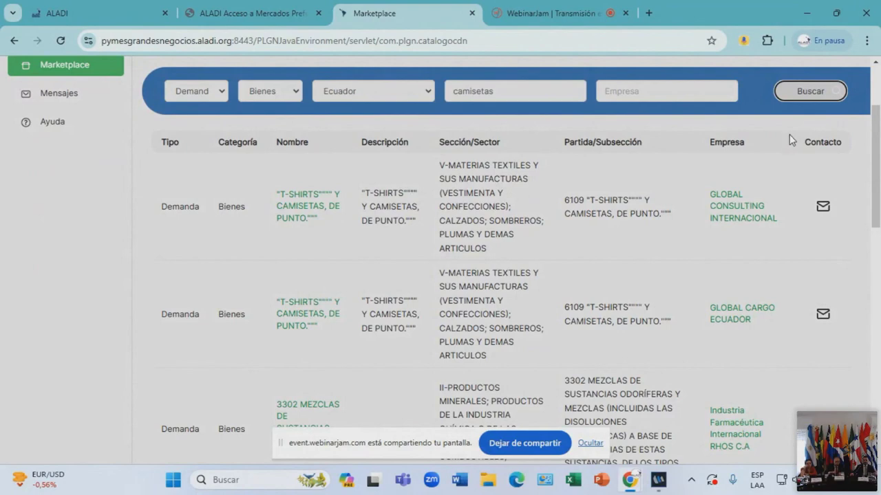
pyautogui.scroll(-1, 698, 227)
pyautogui.scroll(-4, 670, 248)
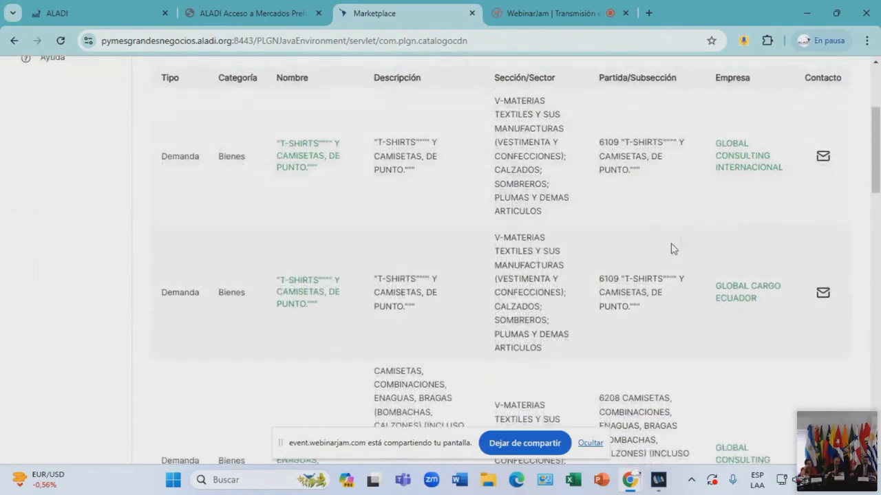
pyautogui.scroll(-2, 666, 251)
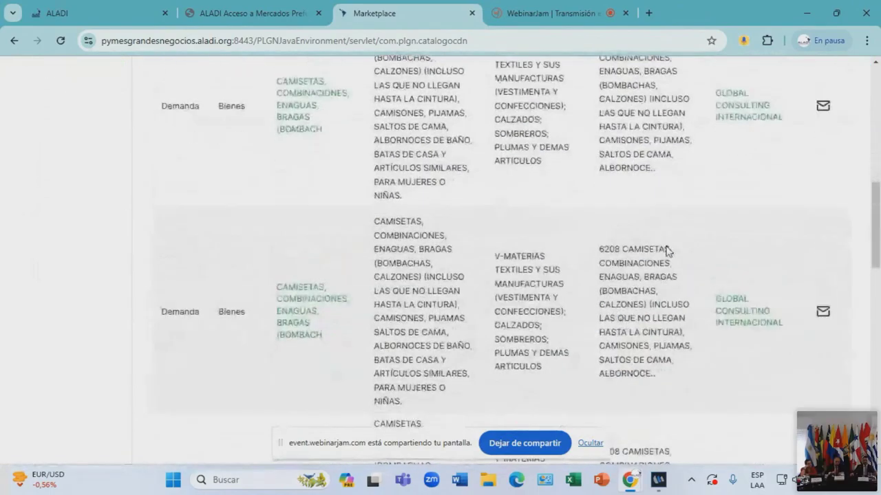
pyautogui.scroll(5, 663, 257)
pyautogui.scroll(2, 662, 258)
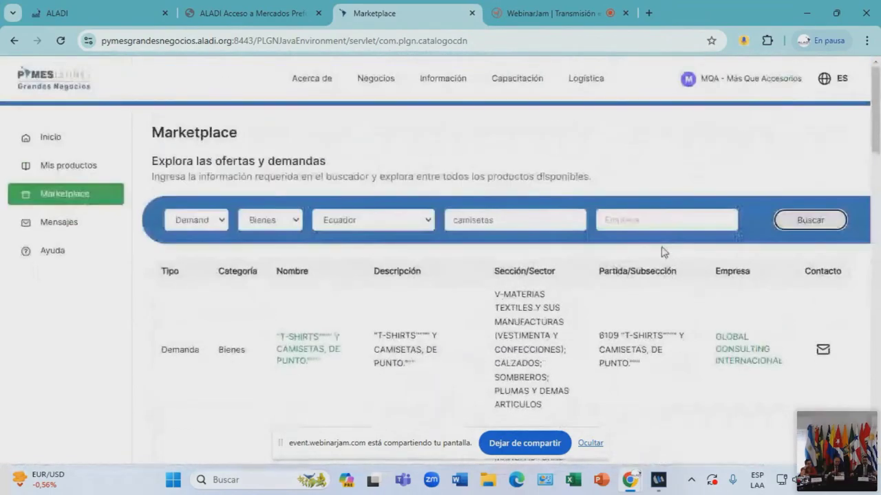
# Remove the country filter, search goods demands for "camisetas" across all countries and look through the results.
pyautogui.click(371, 223)
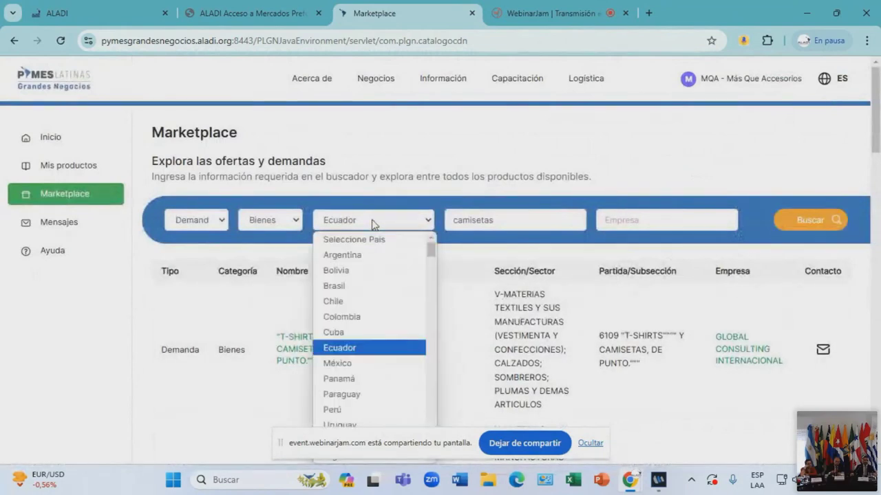
pyautogui.click(383, 240)
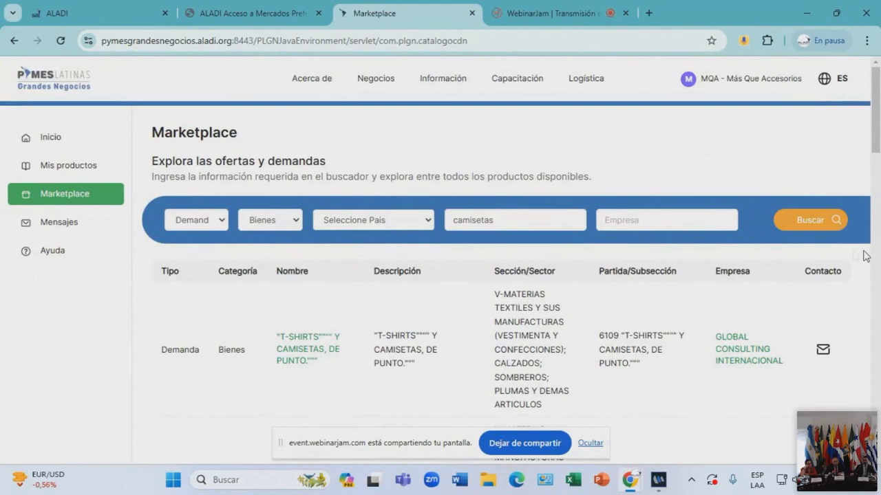
pyautogui.click(819, 224)
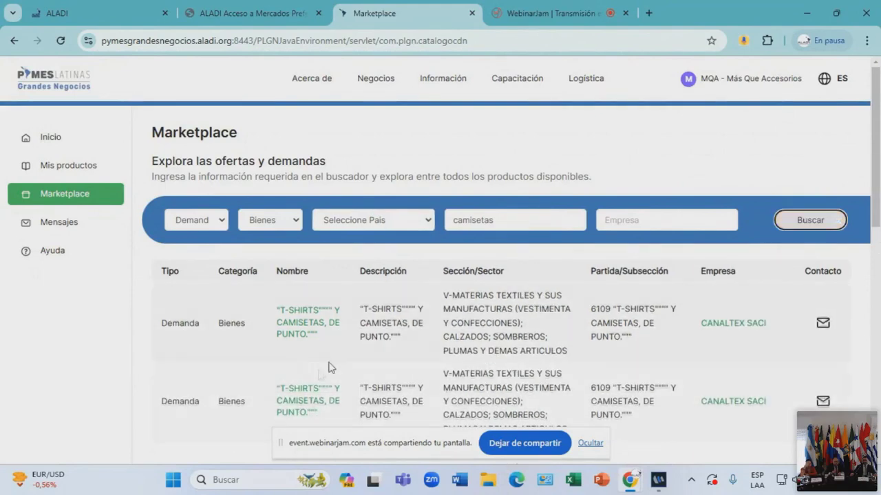
pyautogui.scroll(-15, 795, 259)
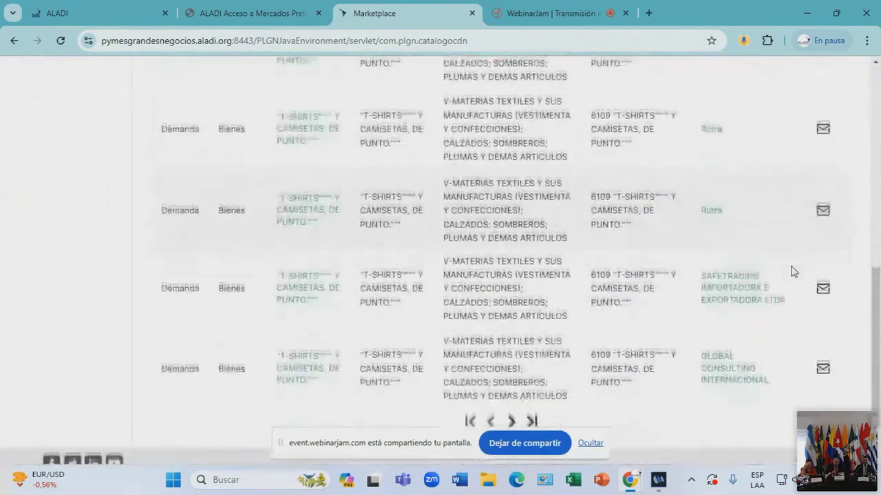
# Open the Safetrading Importadora e Exportadora company profile, highlight part of its website address and close the profile.
pyautogui.click(734, 233)
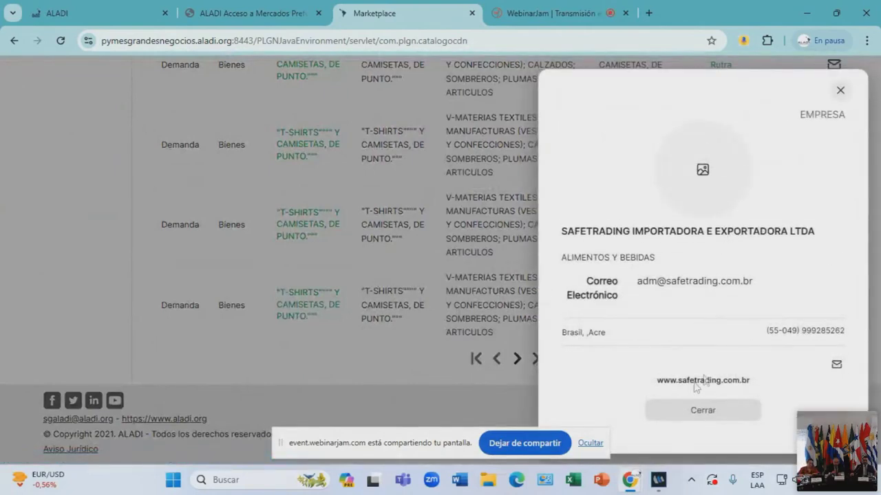
pyautogui.moveTo(750, 385); pyautogui.dragTo(740, 382)
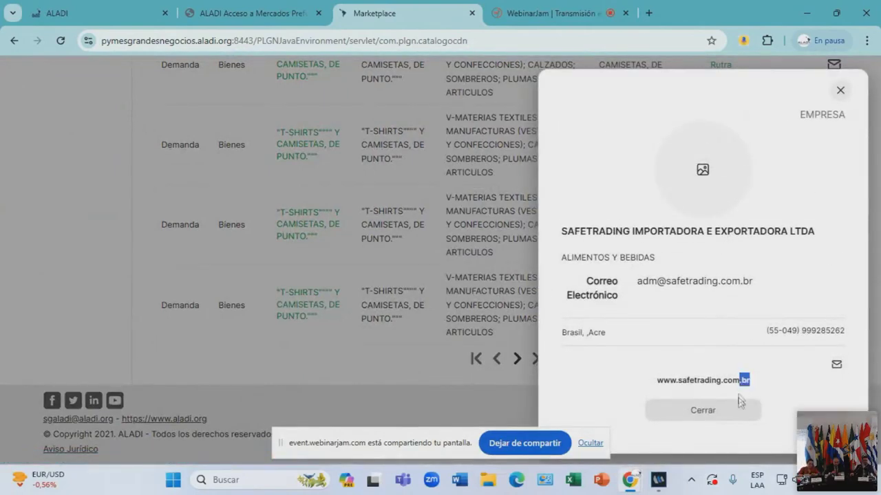
pyautogui.click(839, 91)
pyautogui.scroll(10, 252, 308)
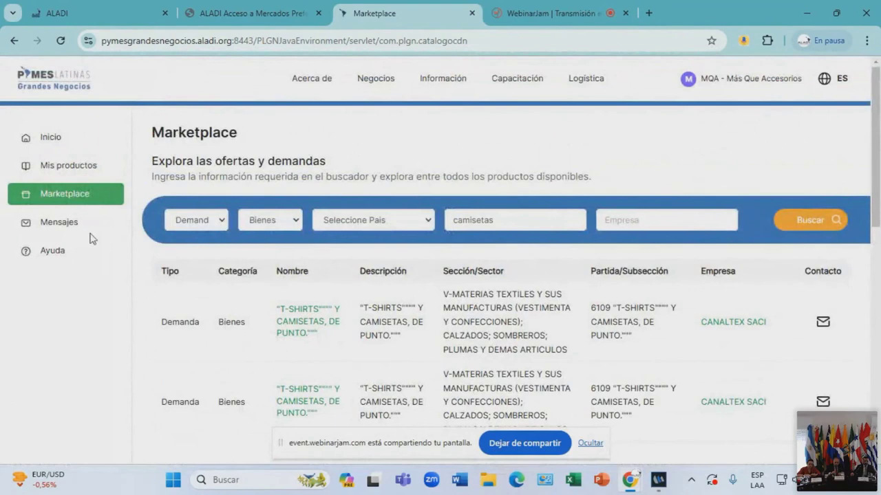
# Return to the Marketplace start page and open the "Conecta tus productos" function.
pyautogui.click(73, 203)
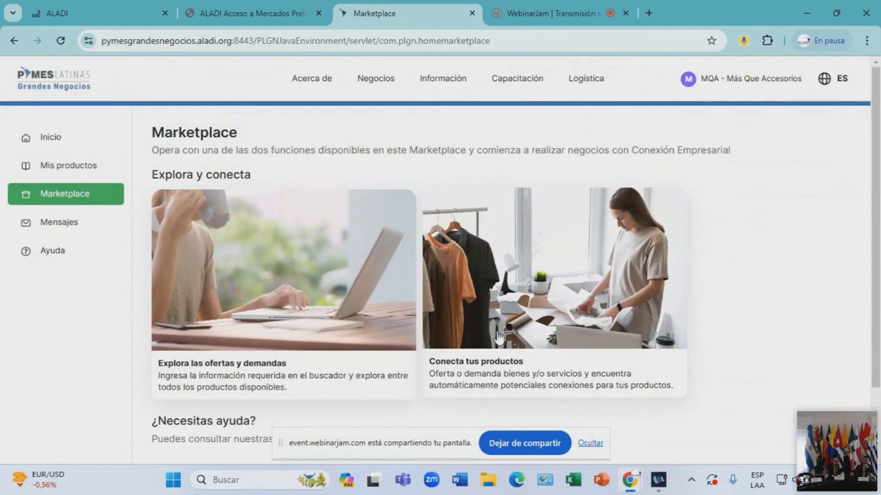
pyautogui.click(517, 297)
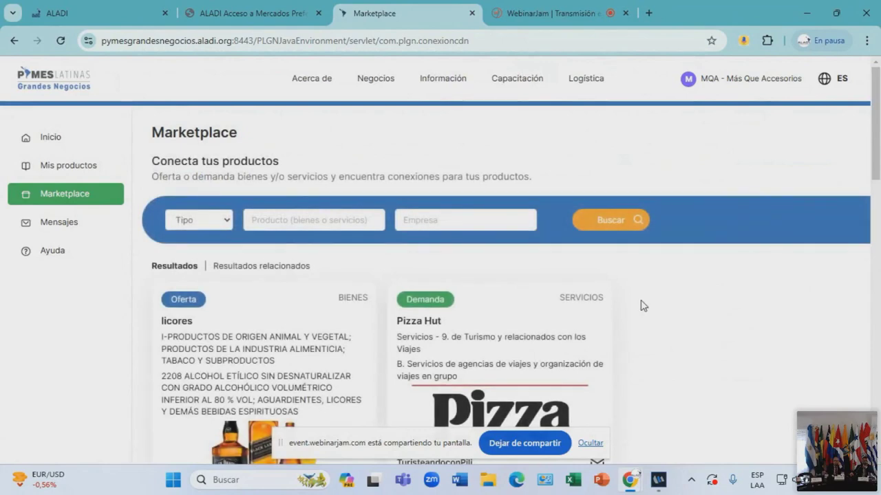
# Check the list of own products, return to the "Conecta tus productos" function and look through the matches for each product.
pyautogui.click(62, 167)
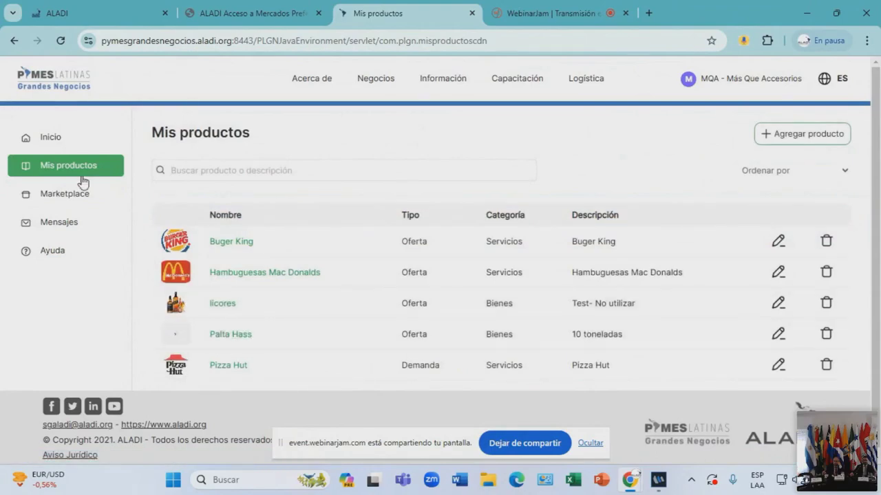
pyautogui.click(66, 196)
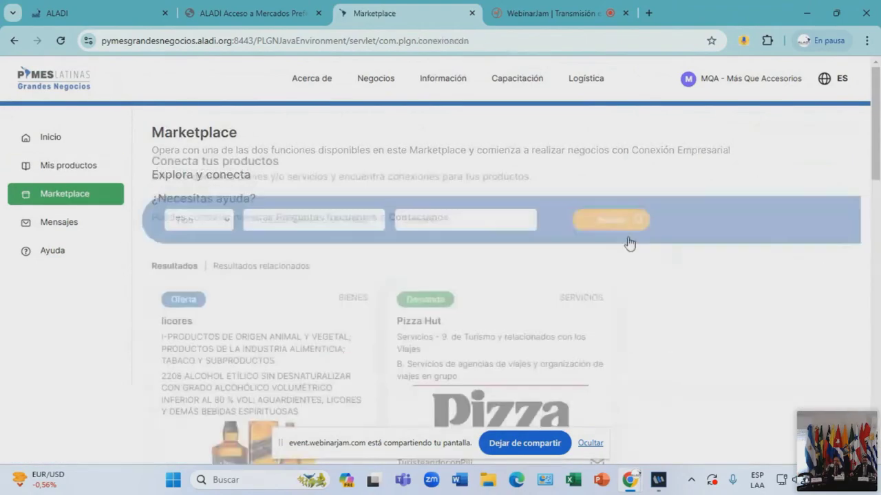
pyautogui.scroll(-15, 471, 345)
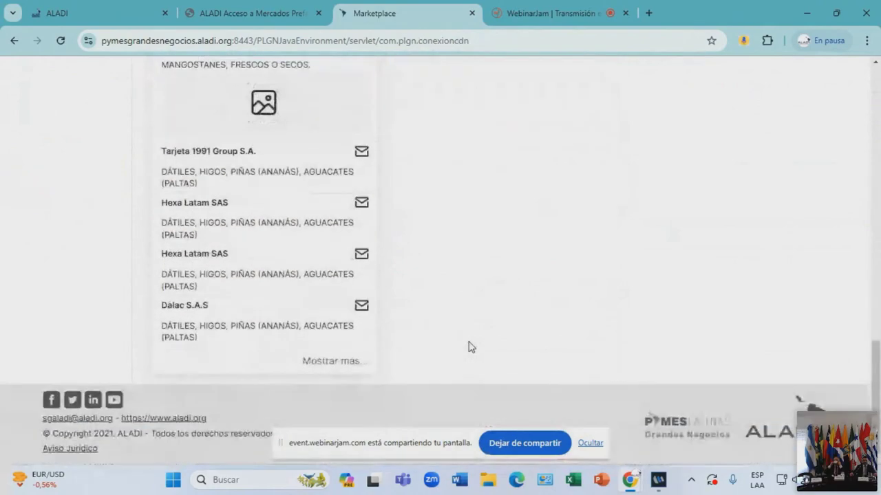
pyautogui.scroll(15, 472, 345)
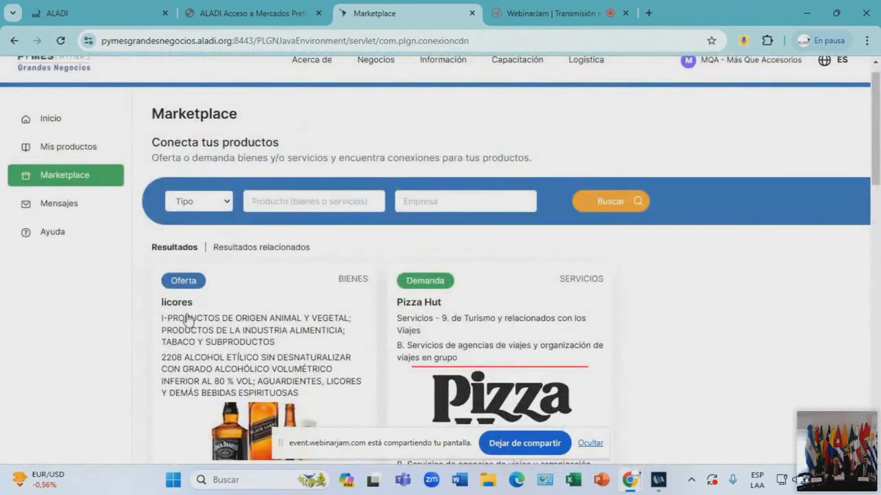
pyautogui.scroll(-4, 187, 311)
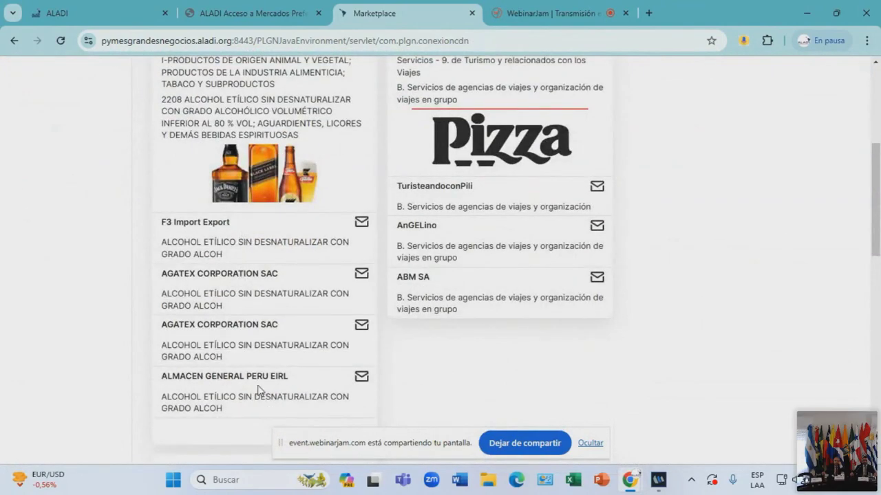
pyautogui.scroll(4, 256, 391)
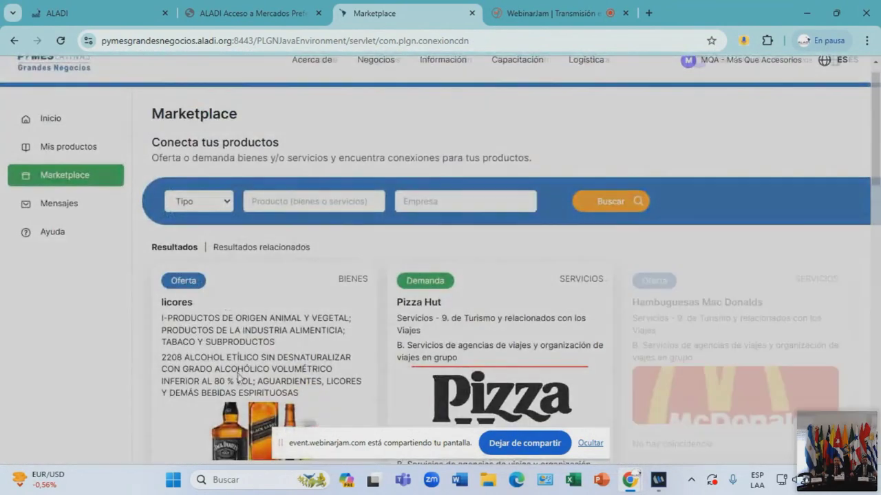
# Open the details of the "licores" offer, highlight its commercial nomenclature code and close the details.
pyautogui.click(239, 377)
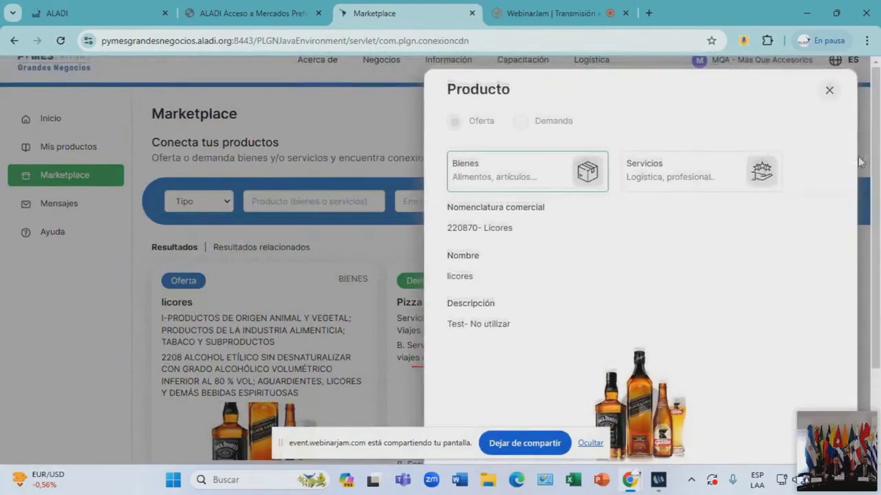
pyautogui.moveTo(478, 228); pyautogui.dragTo(428, 223)
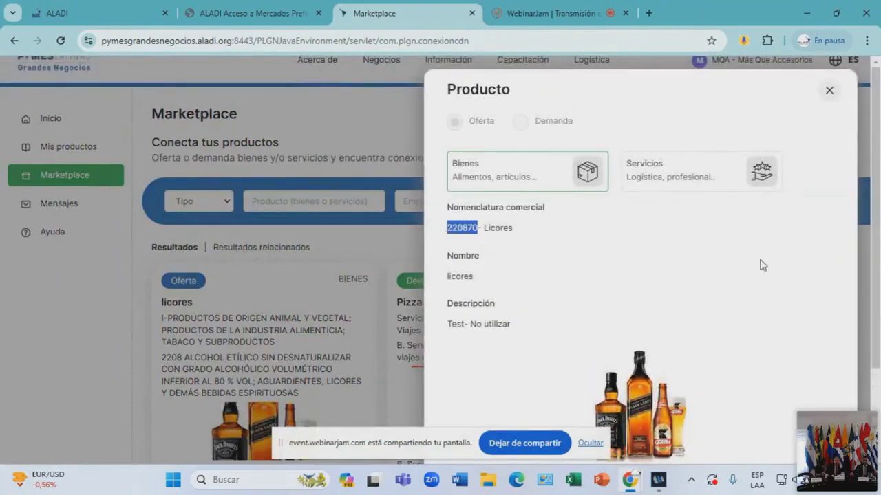
pyautogui.click(289, 309)
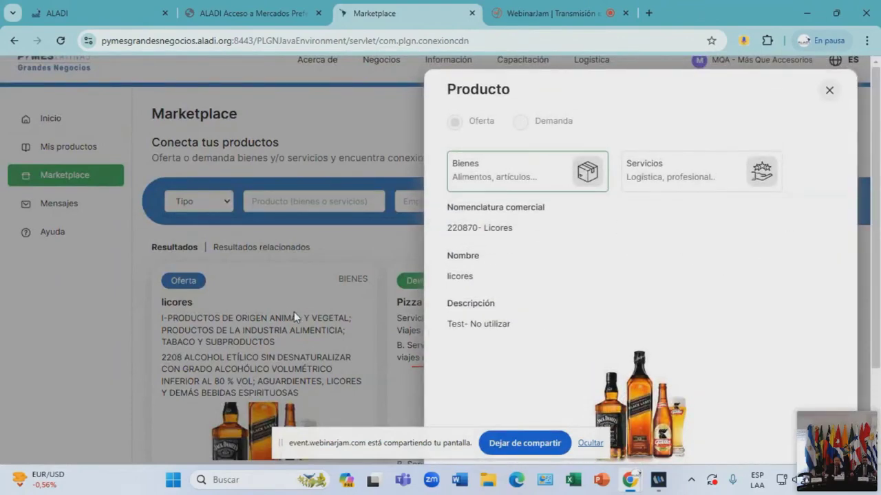
pyautogui.click(829, 90)
# Expand the full list of matching companies for the "Palta Hass" offer and look through it.
pyautogui.scroll(-3, 468, 238)
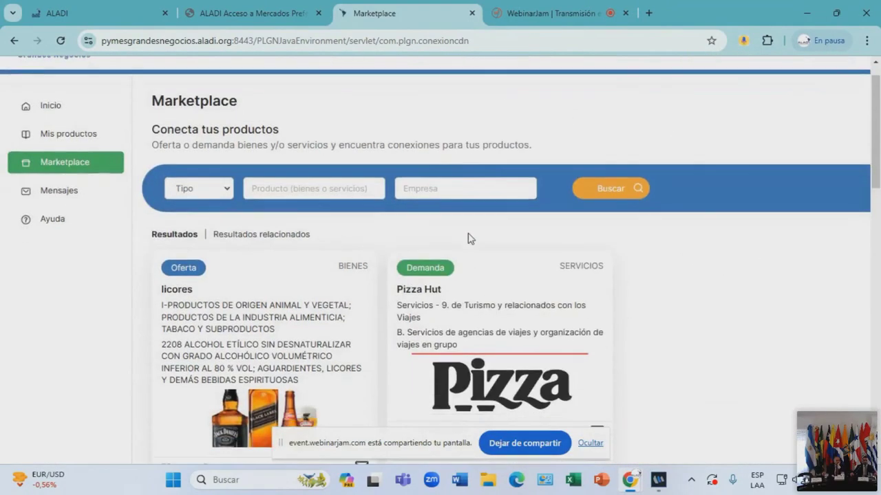
pyautogui.scroll(-5, 468, 238)
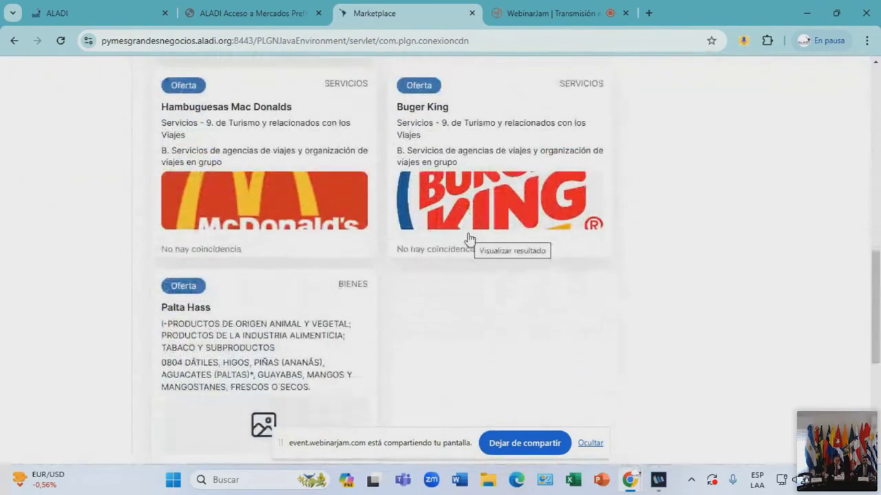
pyautogui.scroll(-2, 482, 242)
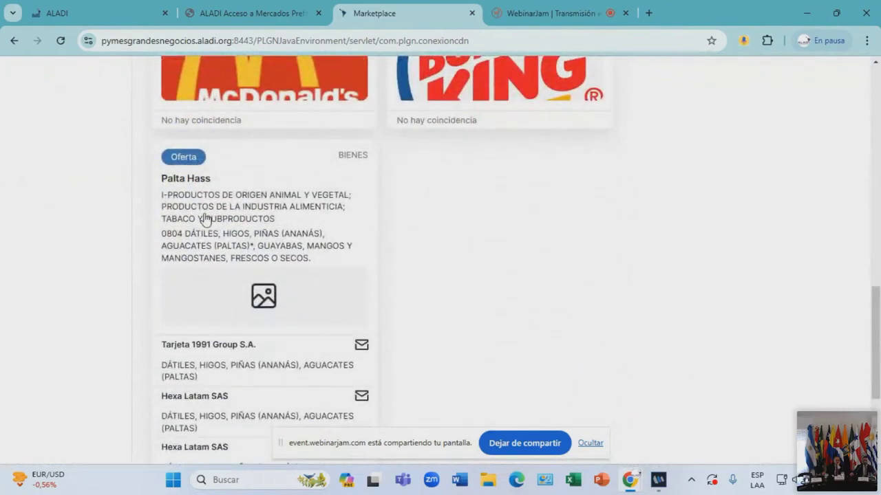
pyautogui.scroll(-2, 263, 207)
pyautogui.click(322, 364)
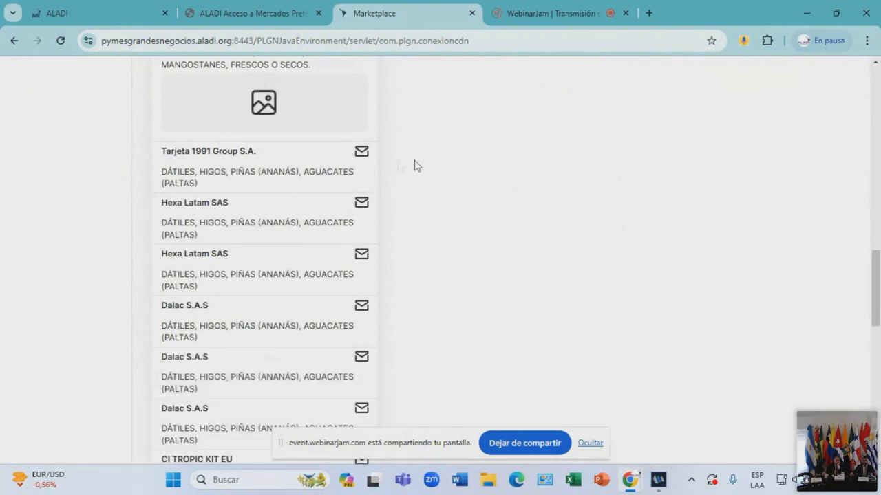
pyautogui.scroll(-2, 413, 165)
pyautogui.scroll(-6, 345, 180)
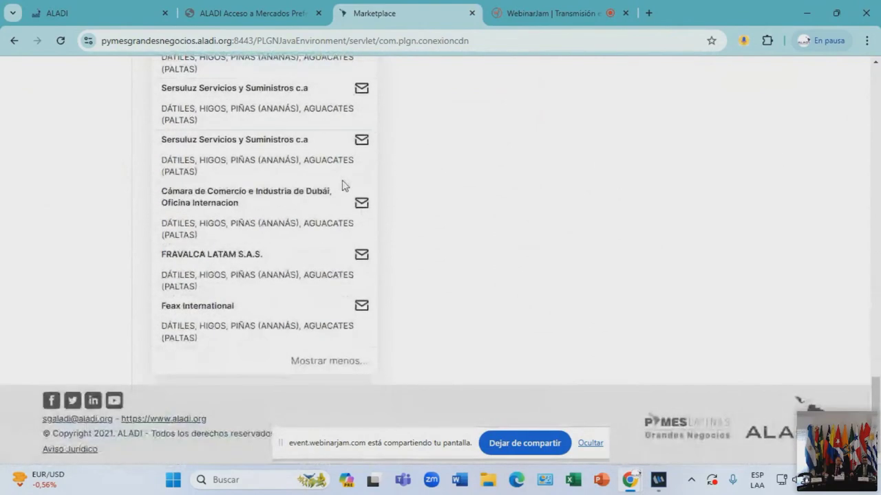
pyautogui.scroll(10, 344, 185)
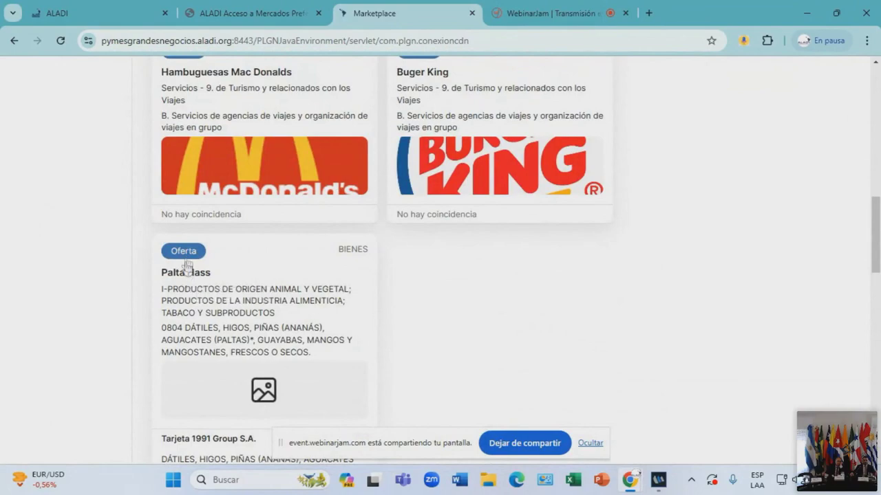
pyautogui.scroll(-3, 187, 276)
pyautogui.scroll(-5, 190, 255)
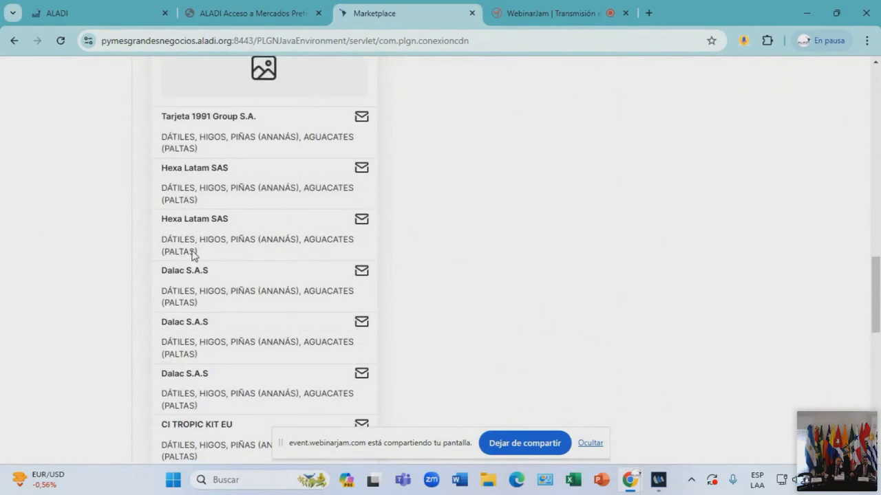
pyautogui.scroll(-5, 187, 270)
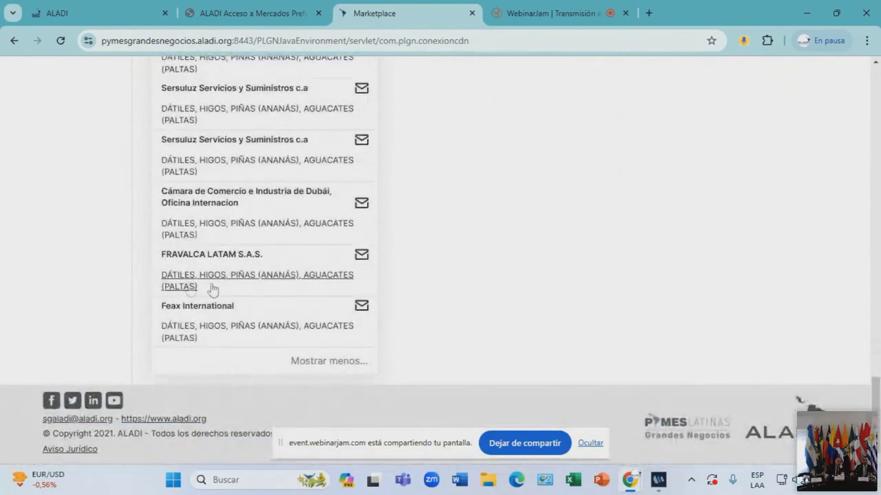
pyautogui.scroll(10, 250, 279)
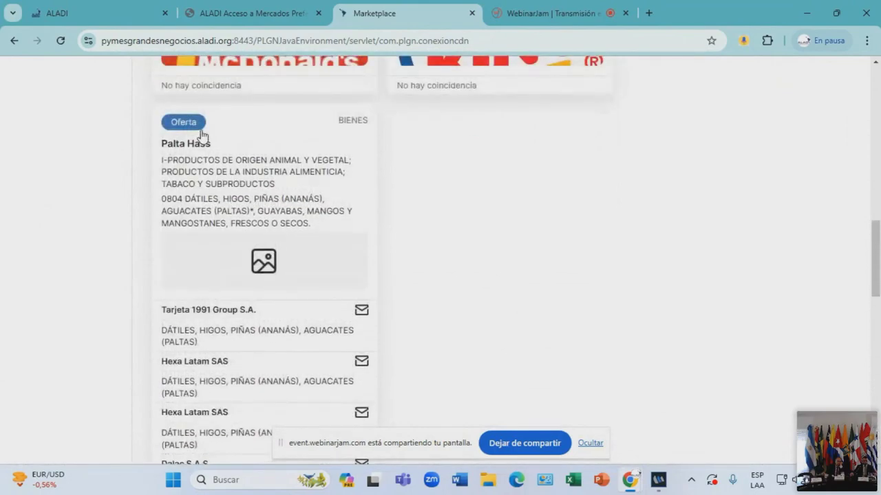
# Open the details of the "Palta Hass" offer, highlight its commercial nomenclature code and close the details.
pyautogui.click(199, 173)
pyautogui.moveTo(484, 228); pyautogui.dragTo(434, 230)
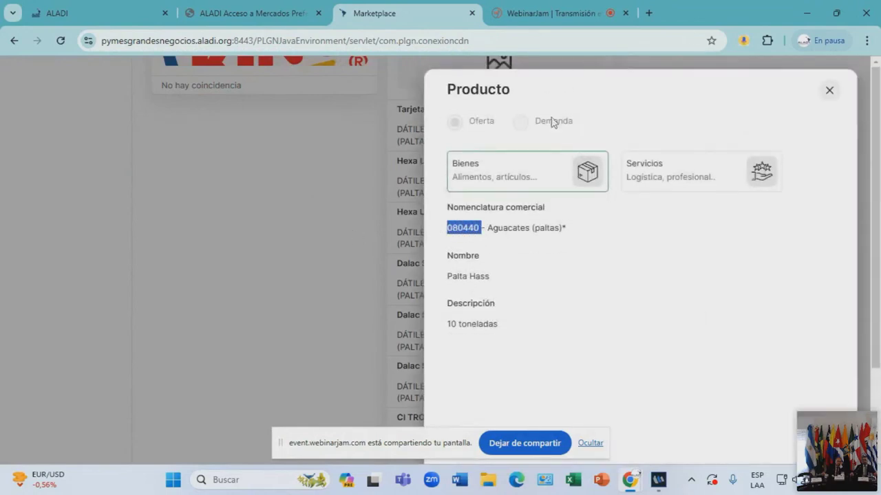
pyautogui.click(829, 90)
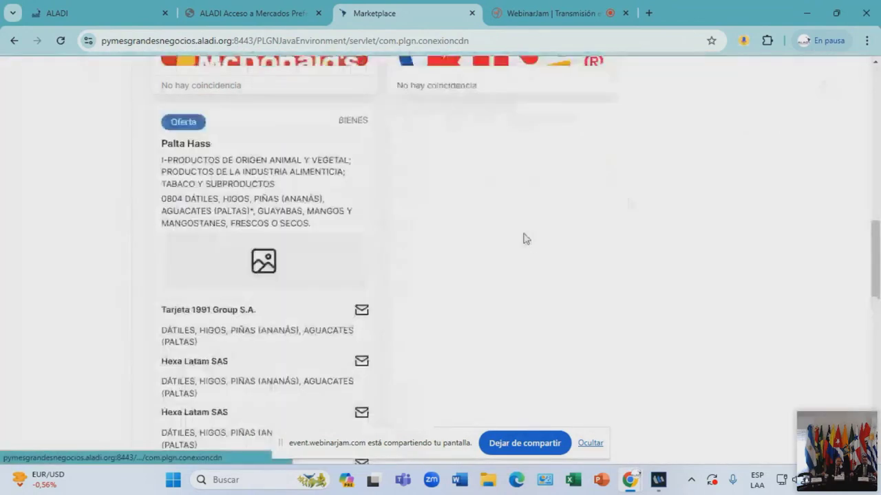
# Open the Tarjeta 1991 Group S.A. company profile from the "Palta Hass" matches and close it.
pyautogui.scroll(-2, 197, 188)
pyautogui.click(202, 179)
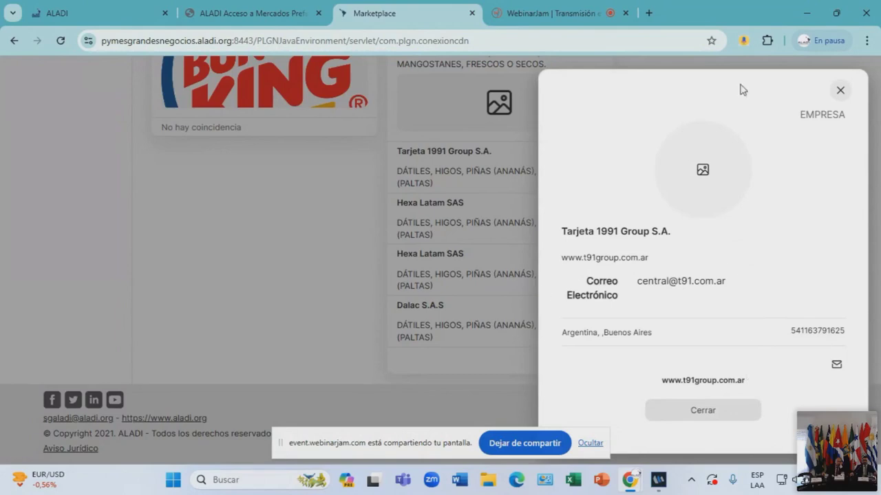
pyautogui.click(840, 90)
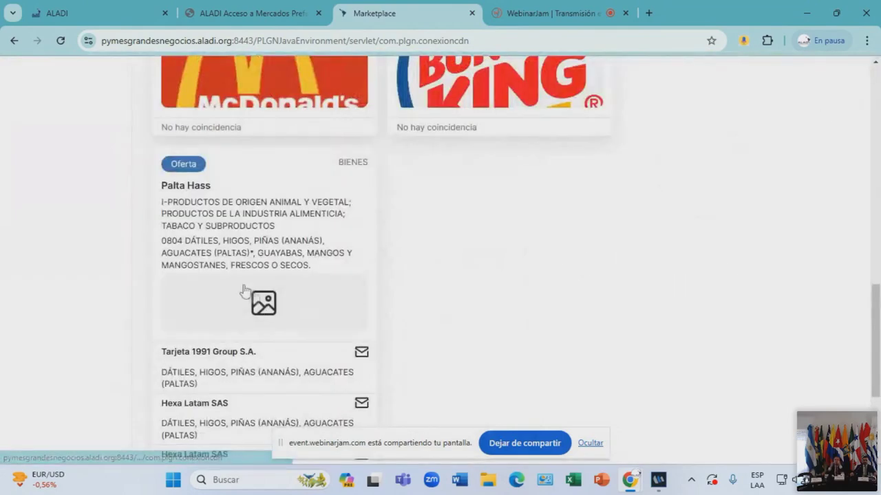
# View and close the product demanded by Tarjeta 1991 Group S.A., and look over the matches of all products again.
pyautogui.click(210, 379)
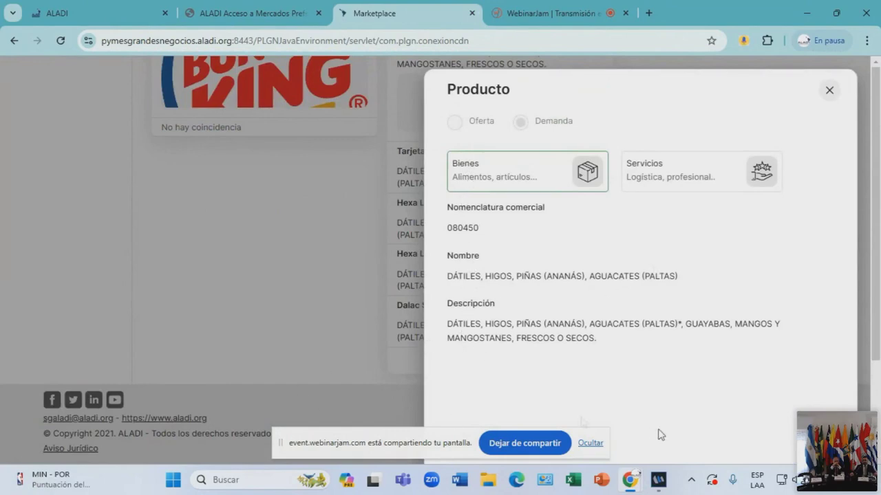
pyautogui.click(830, 91)
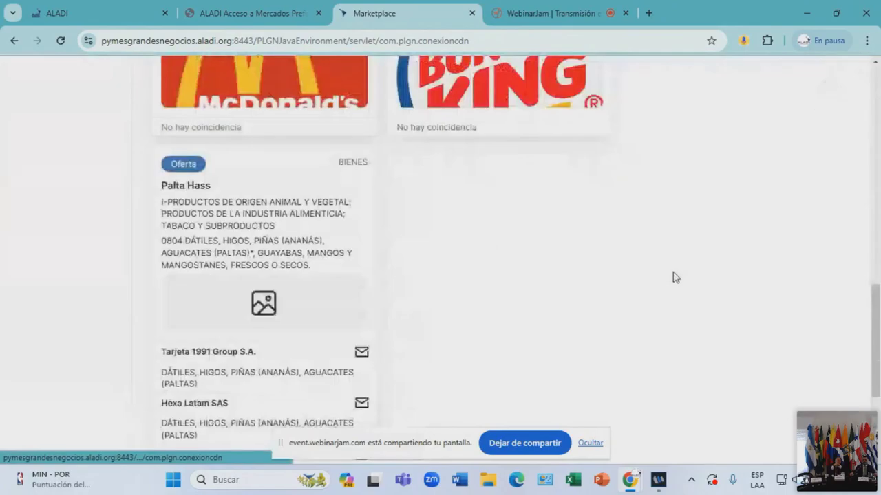
pyautogui.scroll(10, 673, 278)
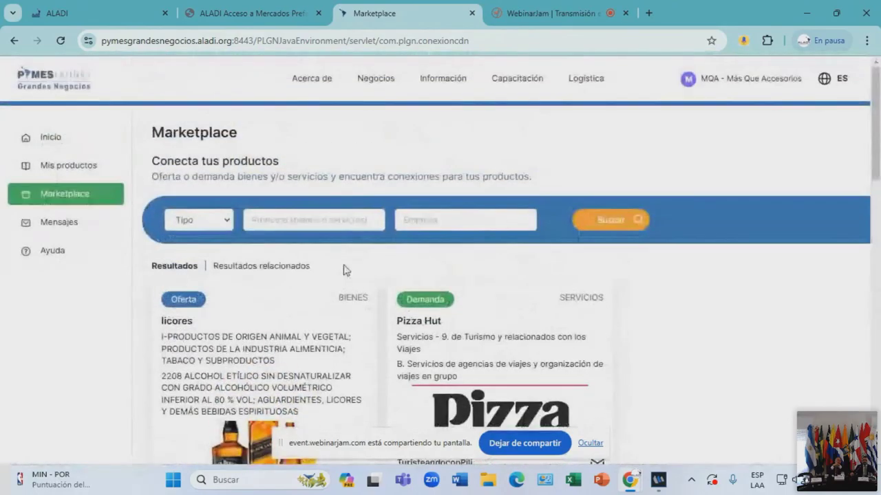
pyautogui.scroll(-15, 516, 378)
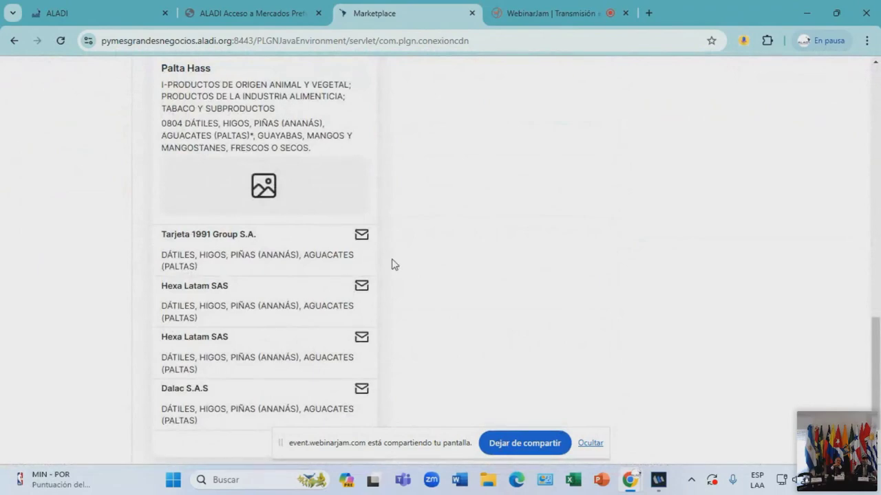
pyautogui.scroll(10, 406, 255)
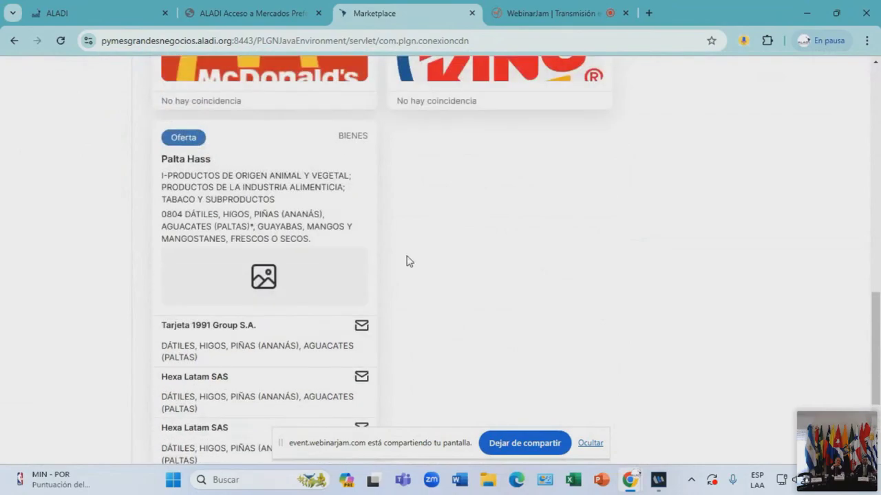
pyautogui.scroll(5, 366, 248)
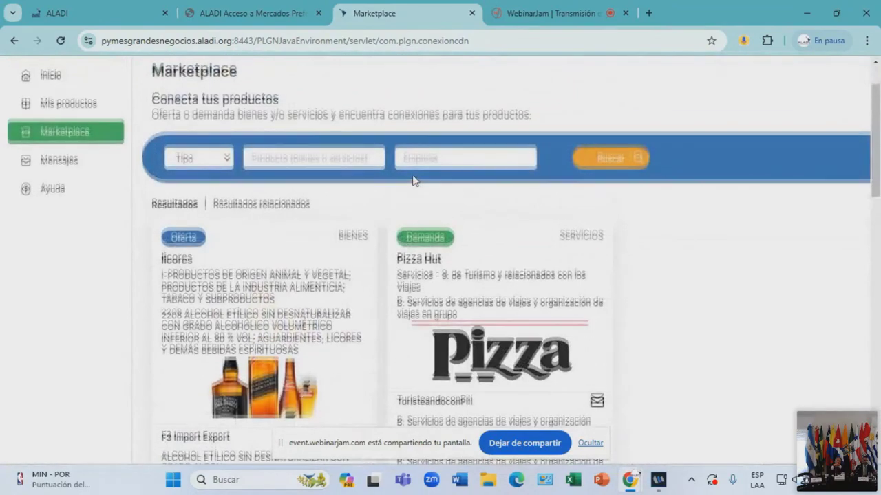
# Delete the "Palta Hass" offer from the own products list and confirm the deletion.
pyautogui.click(55, 165)
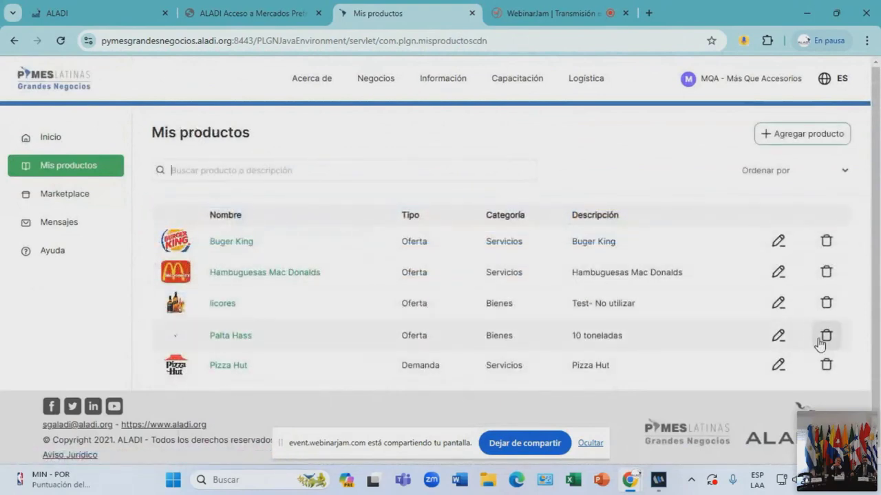
pyautogui.click(827, 338)
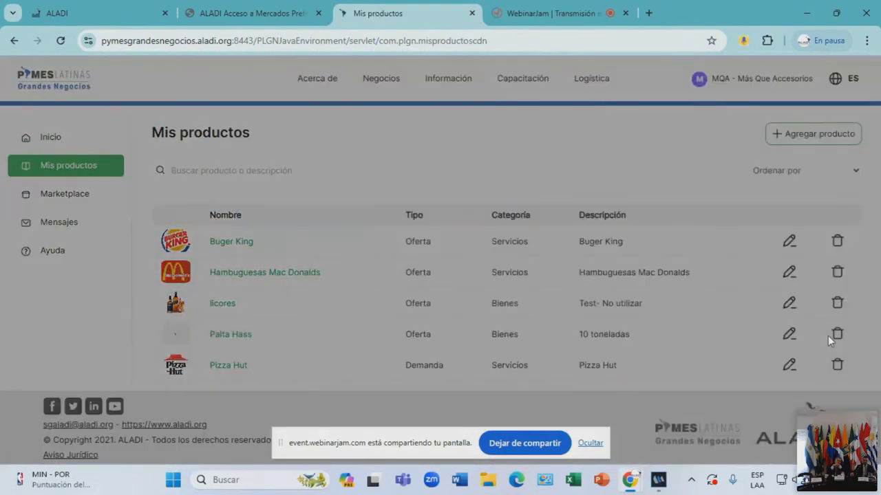
pyautogui.scroll(-2, 591, 316)
pyautogui.click(598, 420)
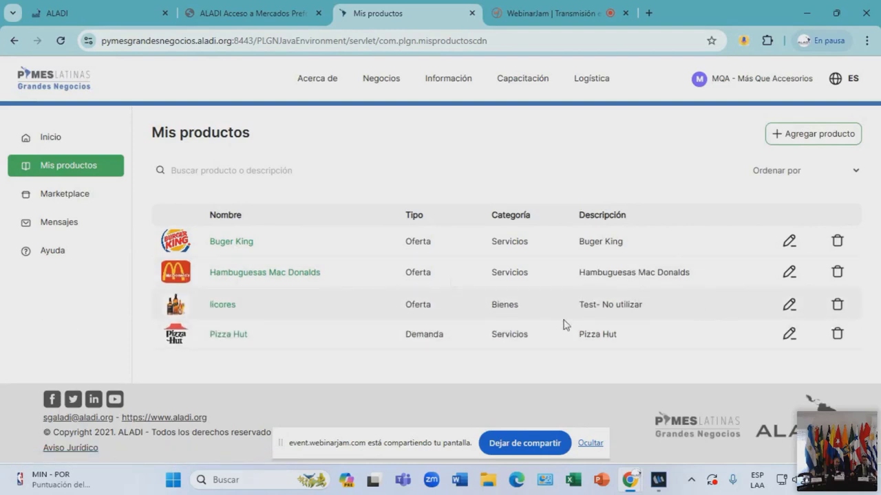
# Open the platform's messages, look through the sent and received contacts and highlight the "Seguimiento" column heading.
pyautogui.click(58, 226)
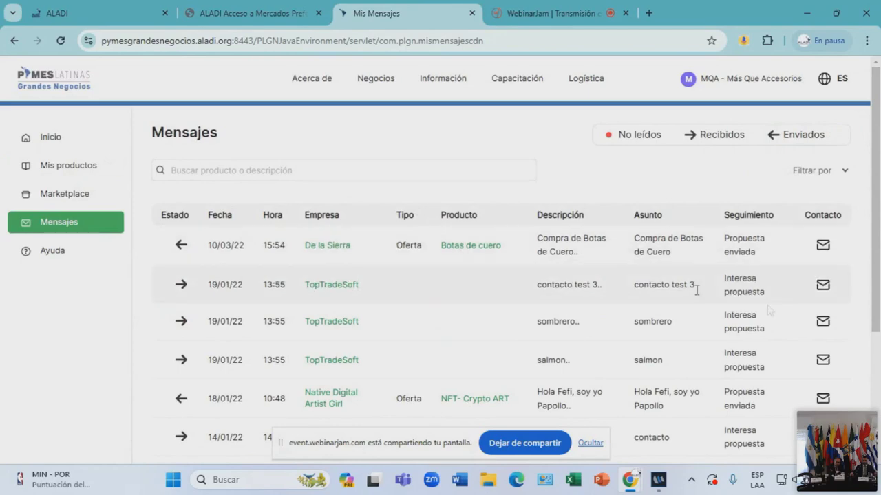
pyautogui.scroll(-2, 582, 275)
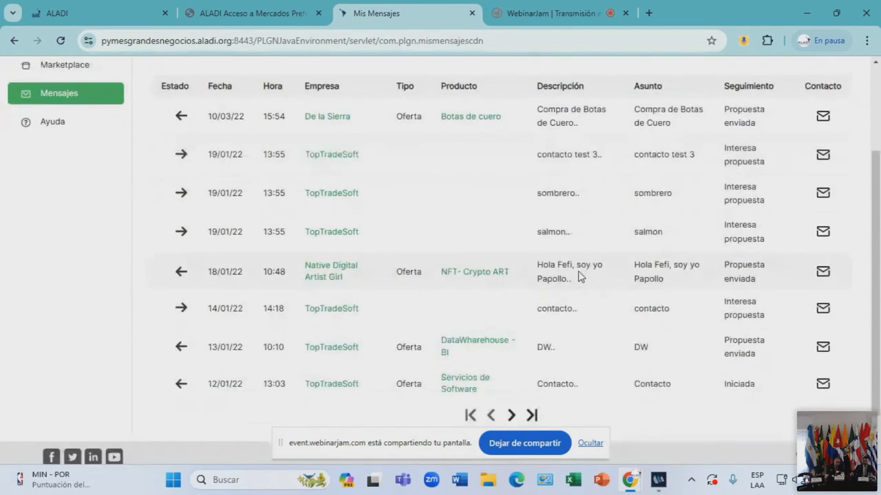
pyautogui.scroll(1, 578, 276)
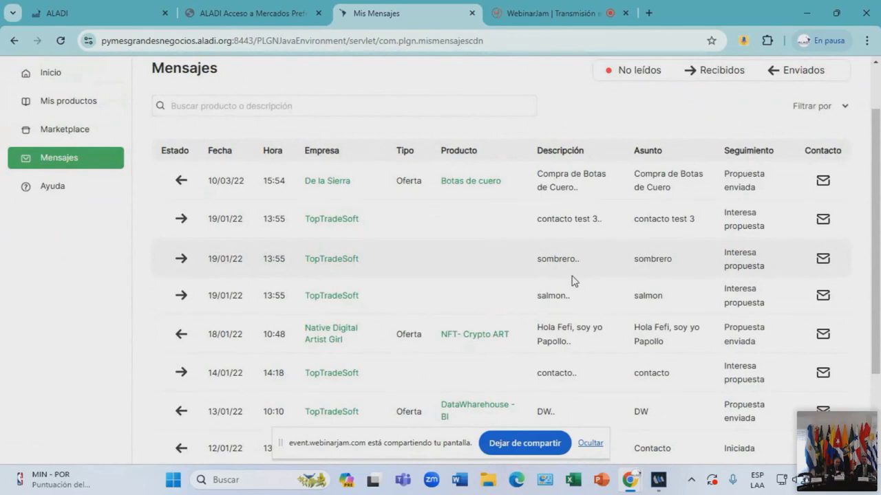
pyautogui.moveTo(723, 153); pyautogui.dragTo(774, 151)
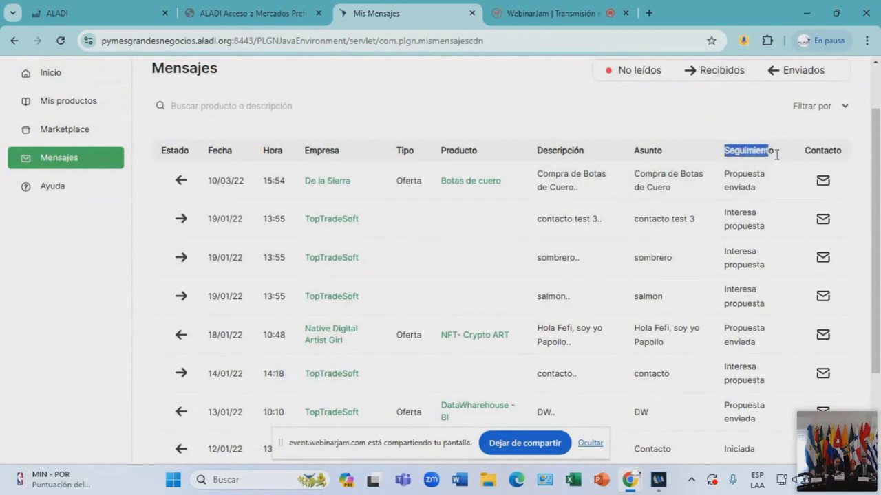
# Highlight the tracking statuses "Propuesta enviada", "Interesa propuesta" and "Iniciada" in the "Seguimiento" column of the messages list.
pyautogui.moveTo(728, 178); pyautogui.dragTo(764, 194)
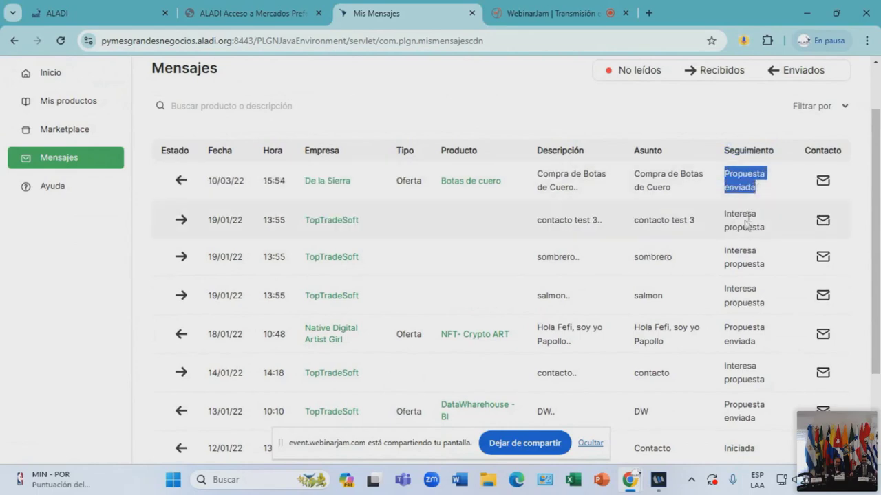
pyautogui.moveTo(724, 214); pyautogui.dragTo(768, 236)
pyautogui.scroll(-1, 759, 314)
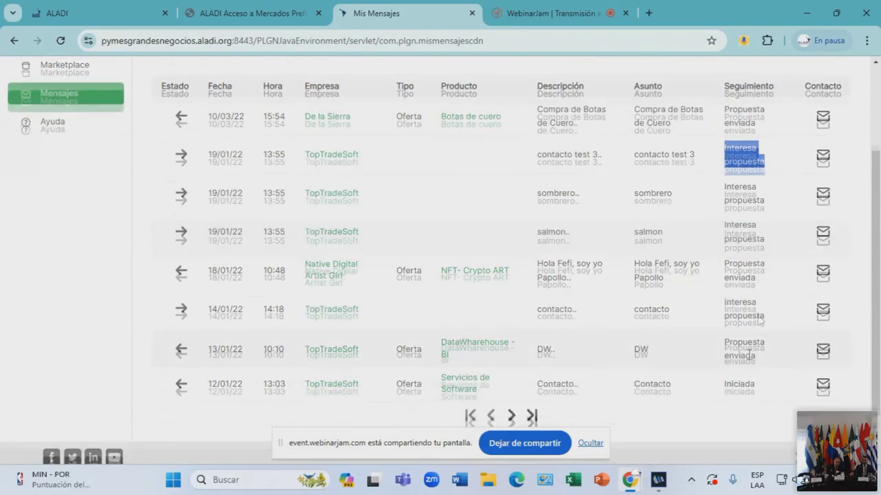
pyautogui.moveTo(724, 386); pyautogui.dragTo(764, 392)
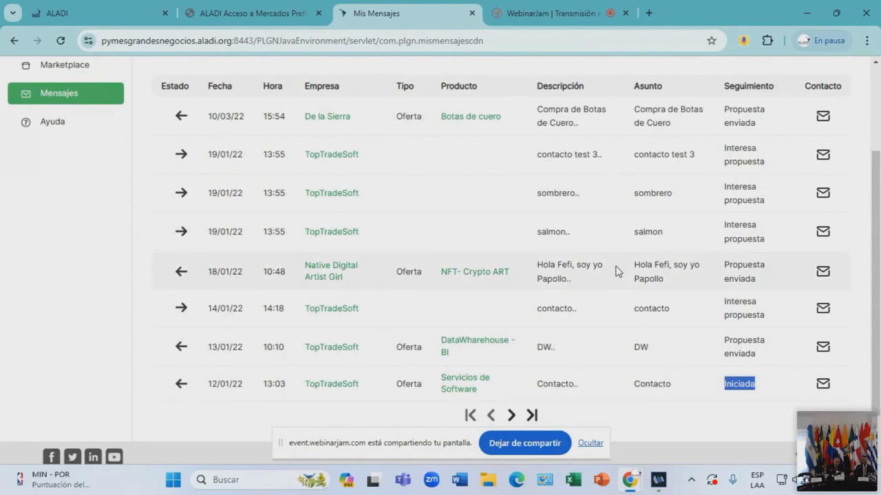
# Look over the whole list of sent and received messages again and return to the platform's home page.
pyautogui.scroll(2, 617, 271)
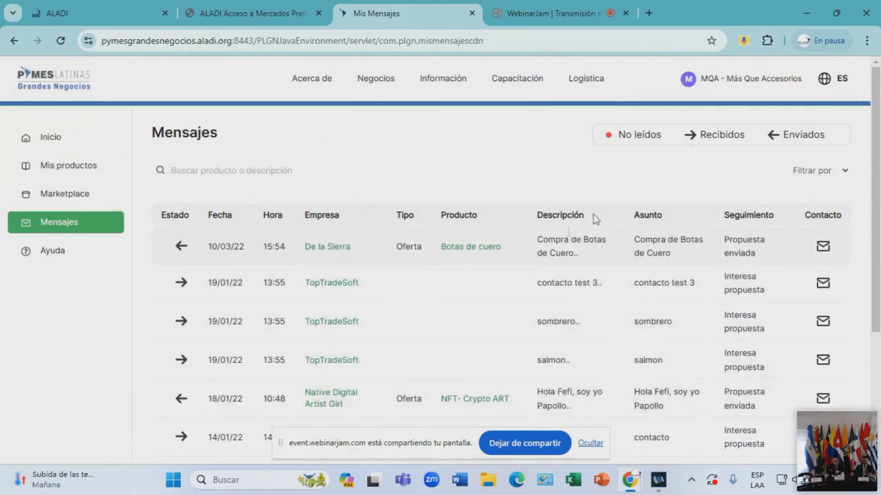
pyautogui.scroll(-2, 595, 219)
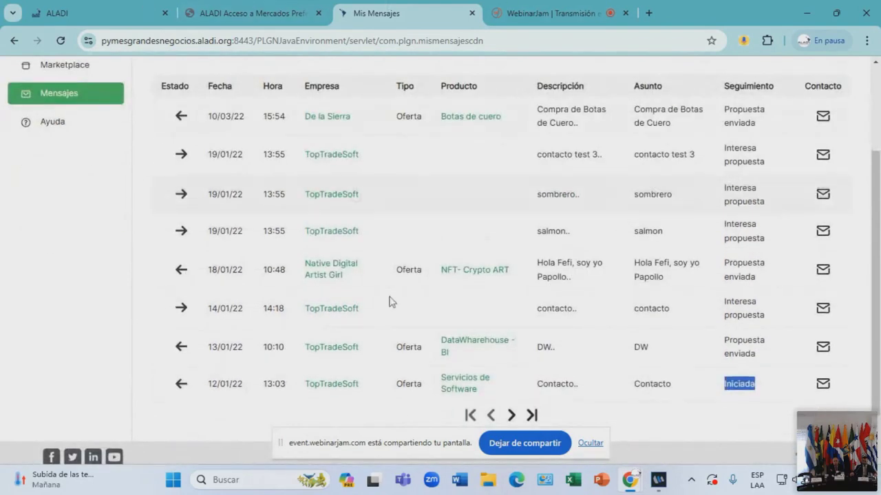
pyautogui.scroll(3, 291, 295)
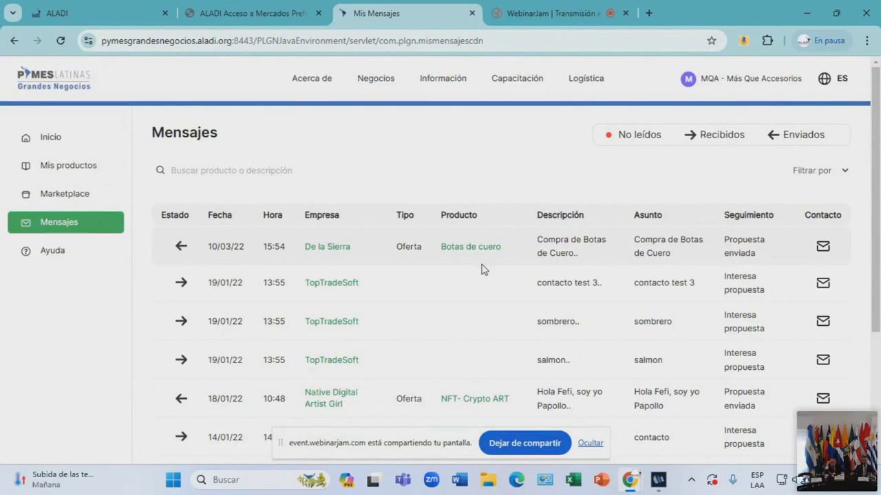
pyautogui.click(36, 136)
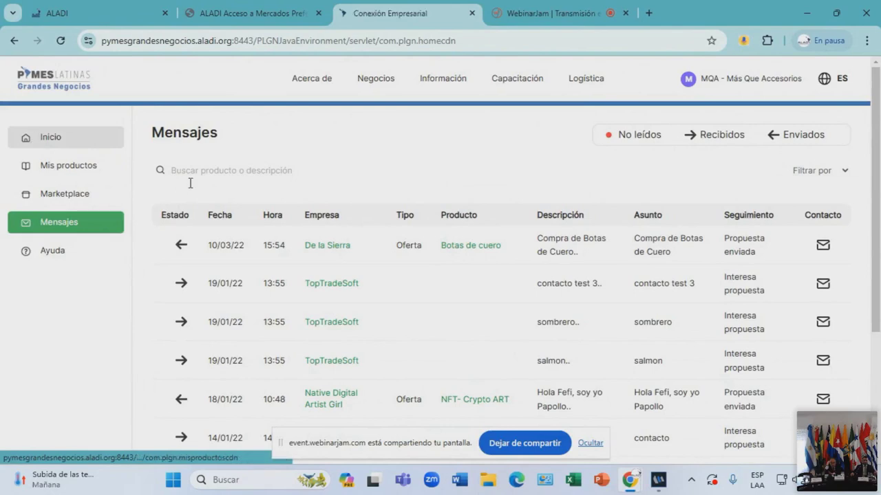